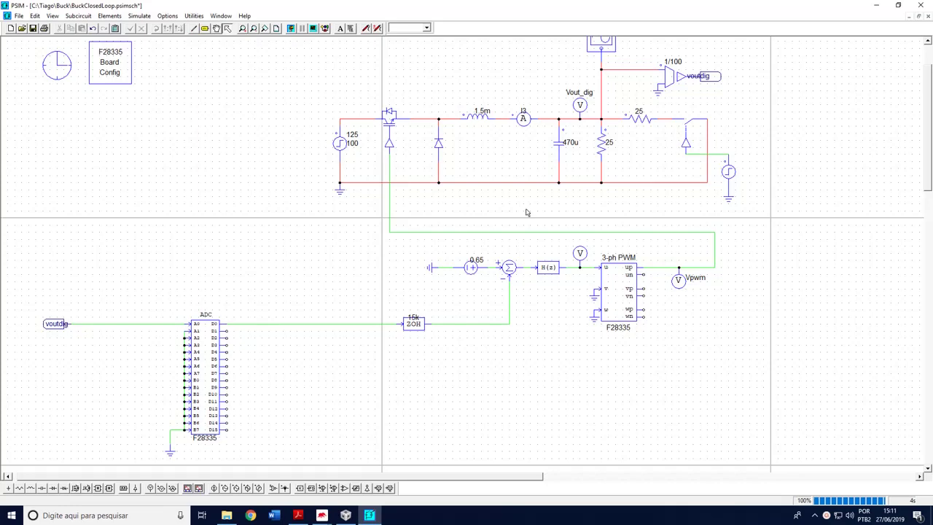
# Step: Examine the buck converter's power stage, the switched 25-ohm load branch, the Vout_dig voltage probe and the I3 current probe
pyautogui.moveTo(302, 89); pyautogui.dragTo(738, 207)
pyautogui.scroll(1, 780, 220)
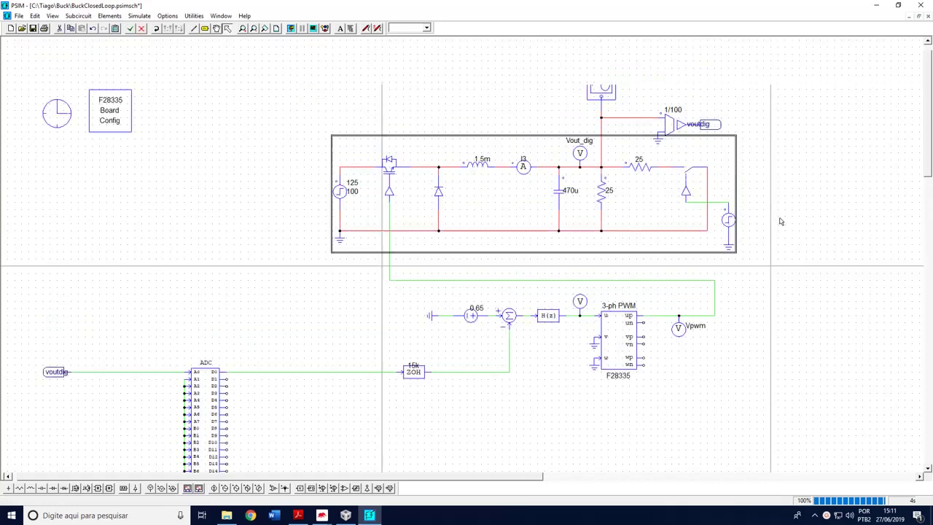
pyautogui.click(789, 216)
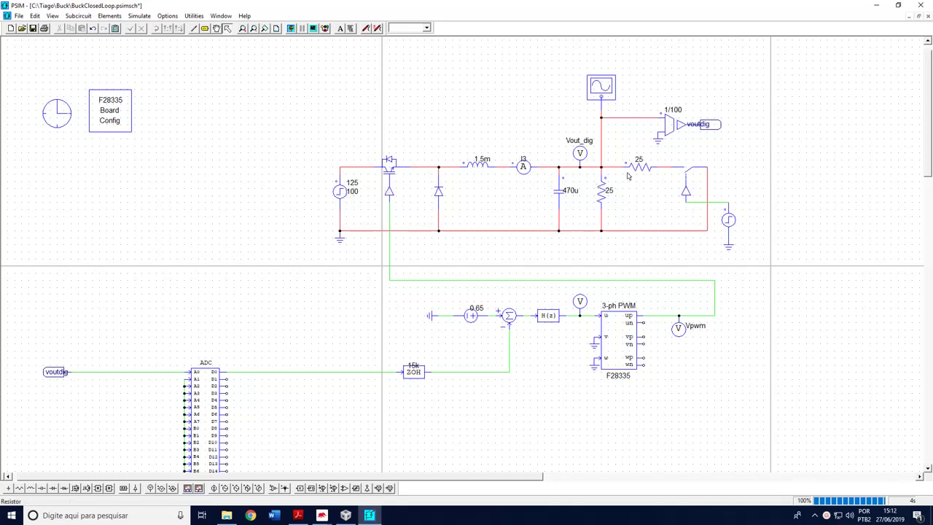
pyautogui.moveTo(611, 142); pyautogui.dragTo(795, 265)
pyautogui.click(795, 268)
pyautogui.click(580, 155)
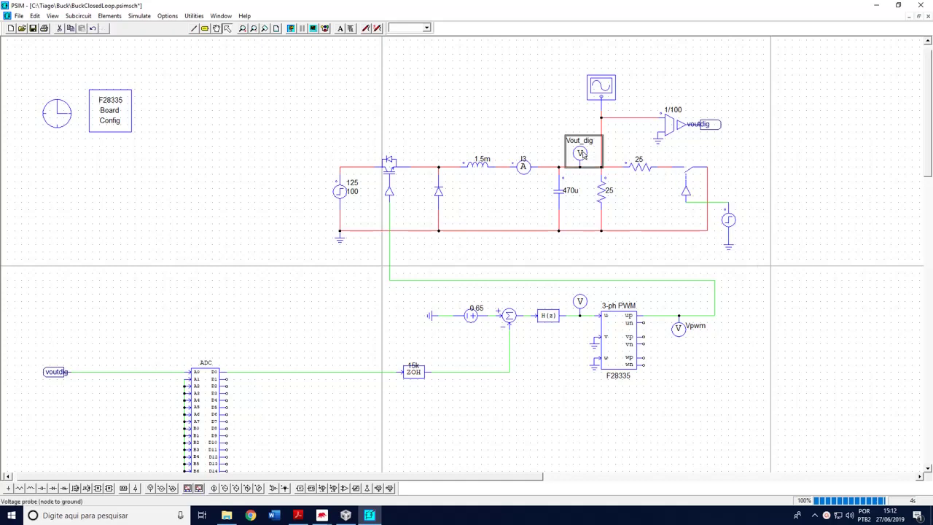
pyautogui.click(525, 168)
pyautogui.click(805, 233)
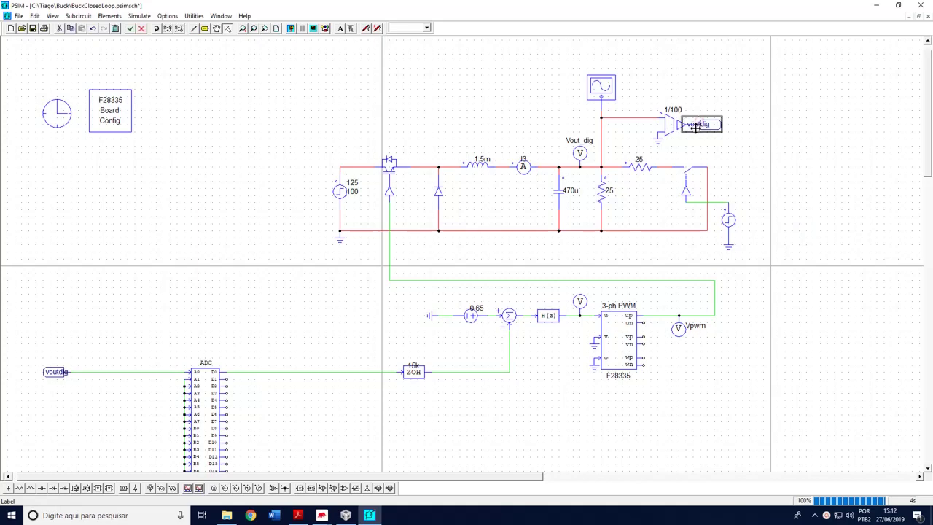
# Step: Move the voutdig label text at the voltage sensor output to the outer side of its port symbol
pyautogui.moveTo(703, 124); pyautogui.dragTo(732, 126)
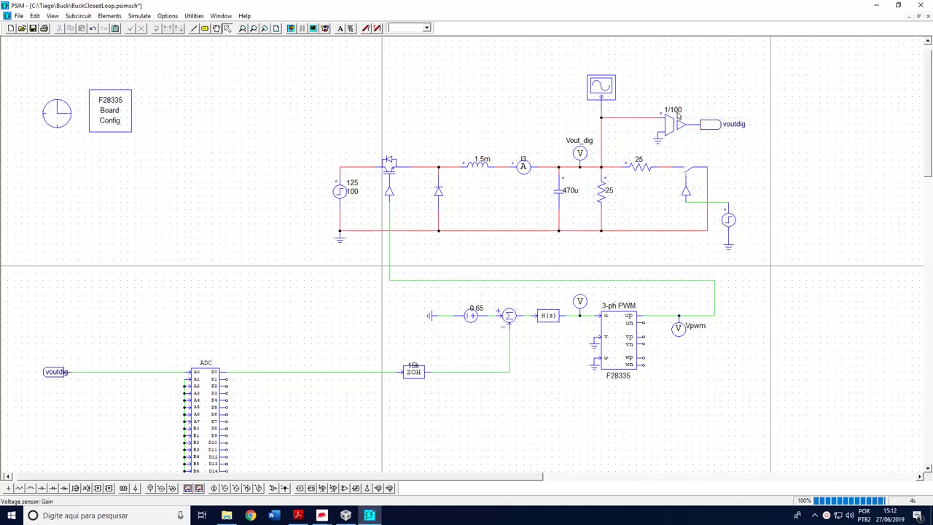
pyautogui.click(678, 117)
pyautogui.click(678, 129)
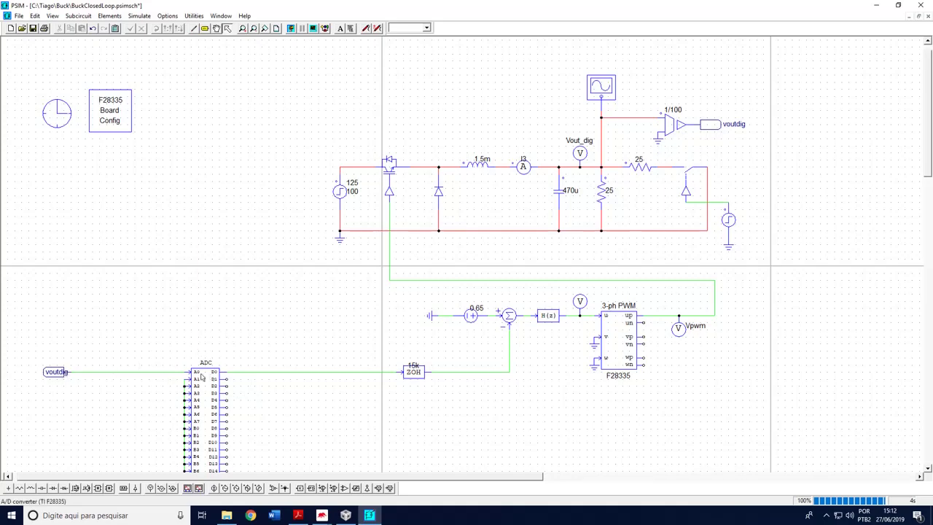
# Step: Review the mode and gain of channel A0 in the ADC block's parameters
pyautogui.doubleClick(211, 386)
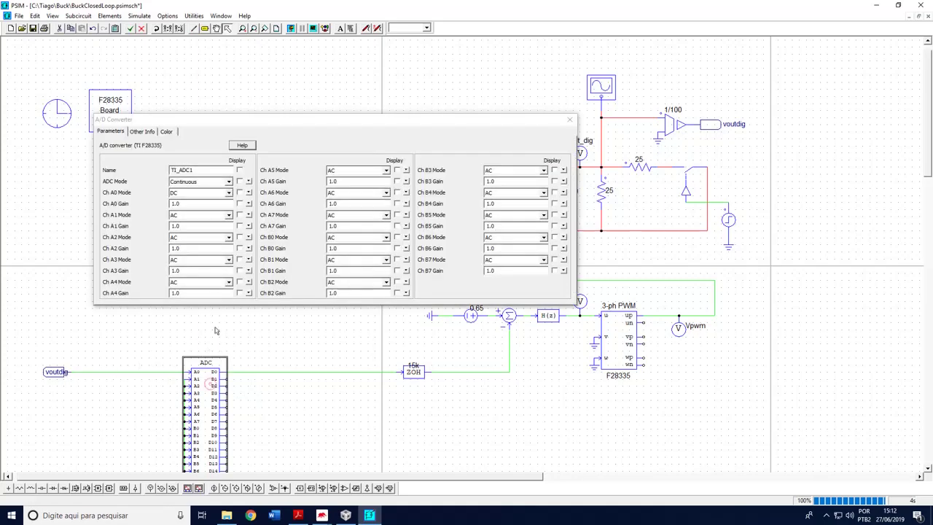
pyautogui.click(184, 193)
pyautogui.click(181, 209)
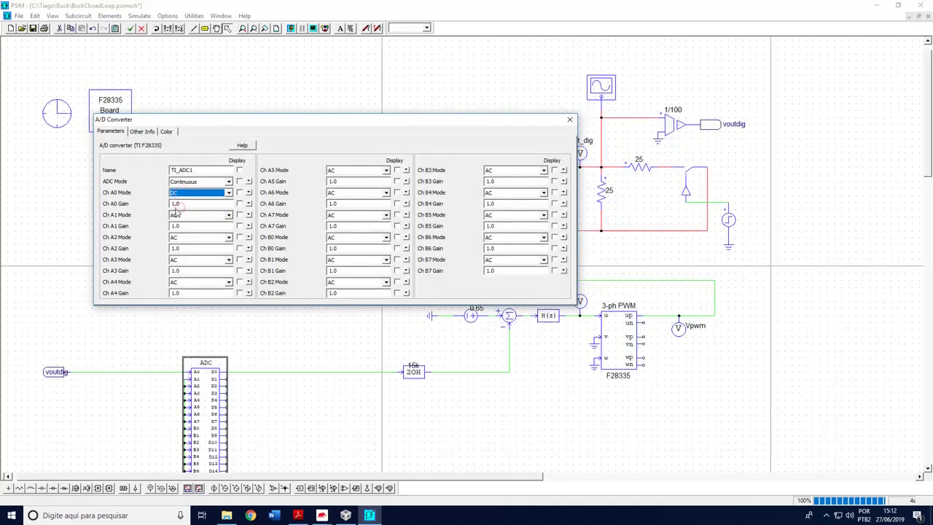
pyautogui.click(570, 119)
pyautogui.click(277, 300)
# Step: Check the zero-order hold's sampling frequency and the PWM frequency of the 3-phase PWM block
pyautogui.doubleClick(410, 374)
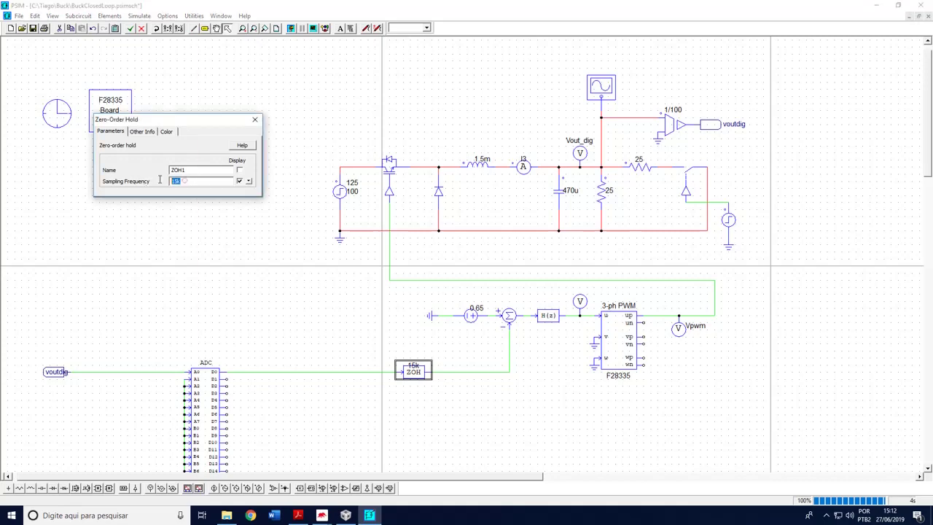
pyautogui.click(254, 118)
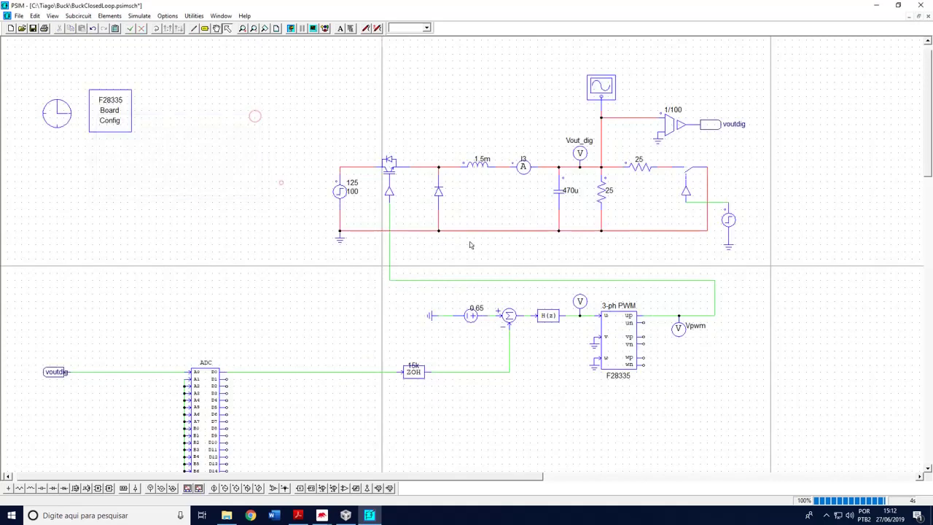
pyautogui.doubleClick(627, 328)
pyautogui.moveTo(187, 203); pyautogui.dragTo(161, 203)
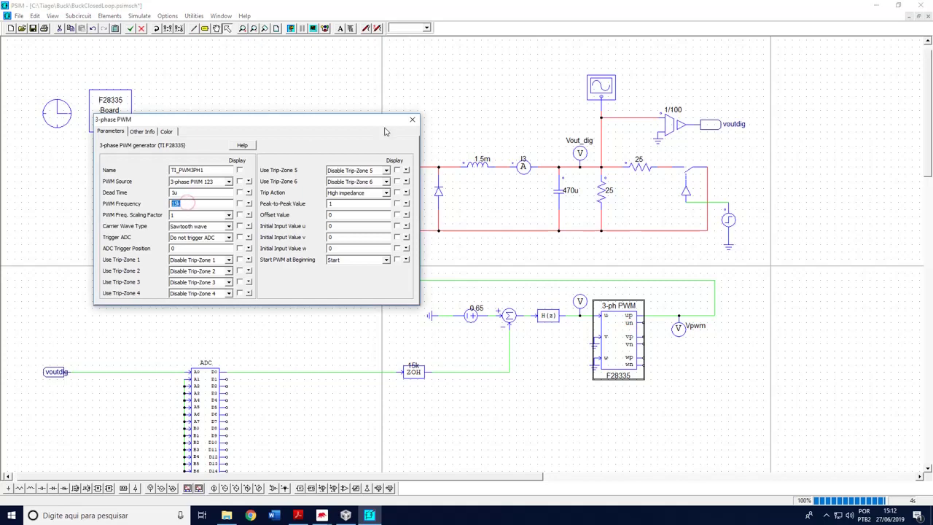
pyautogui.click(412, 118)
pyautogui.click(548, 404)
# Step: Check the DC reference source feeding the summer and the numerator coefficients of the H(z) transfer function block
pyautogui.doubleClick(471, 315)
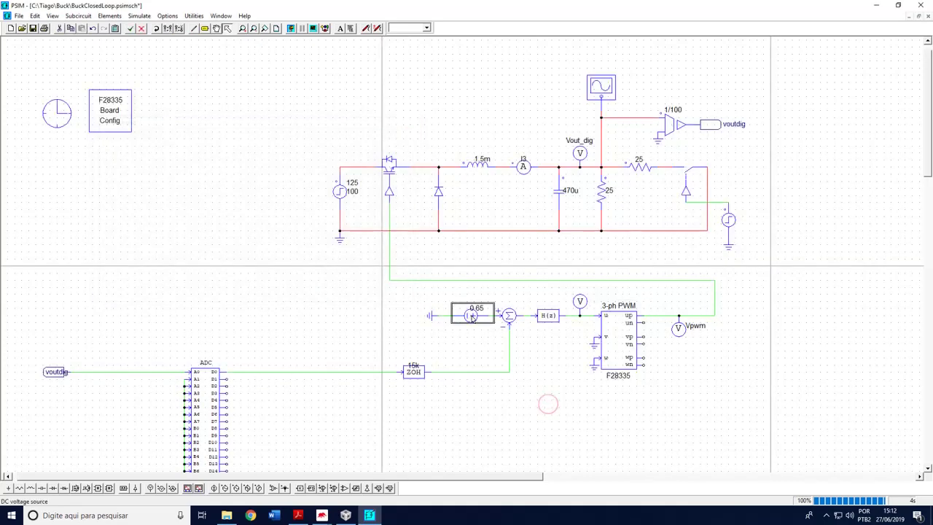
pyautogui.click(252, 122)
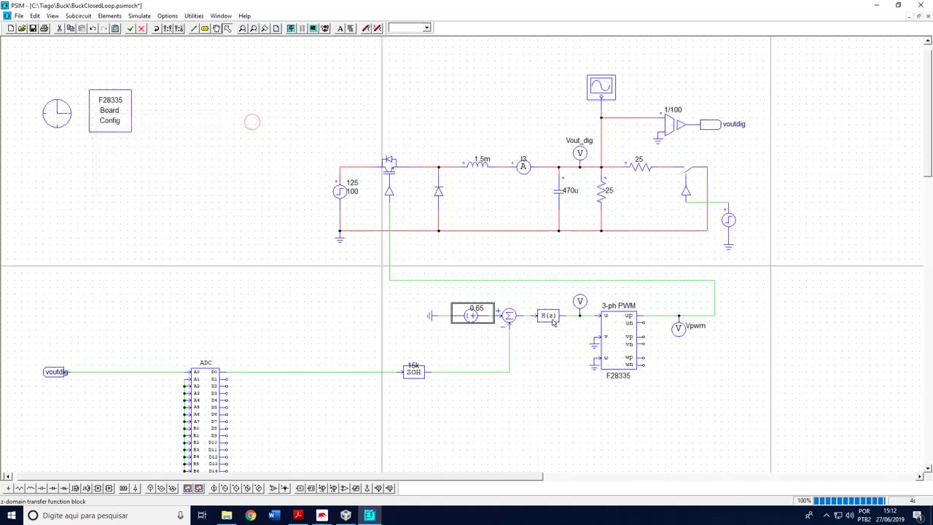
pyautogui.doubleClick(548, 315)
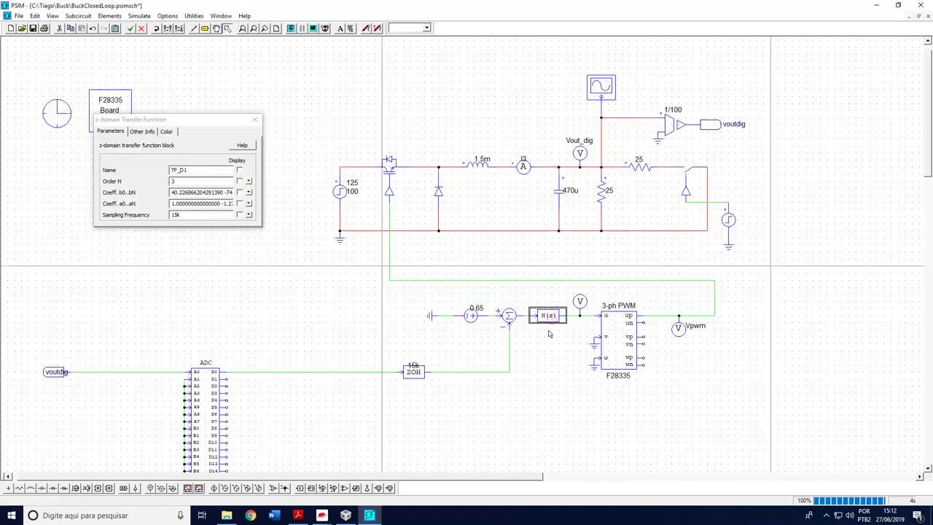
pyautogui.click(212, 194)
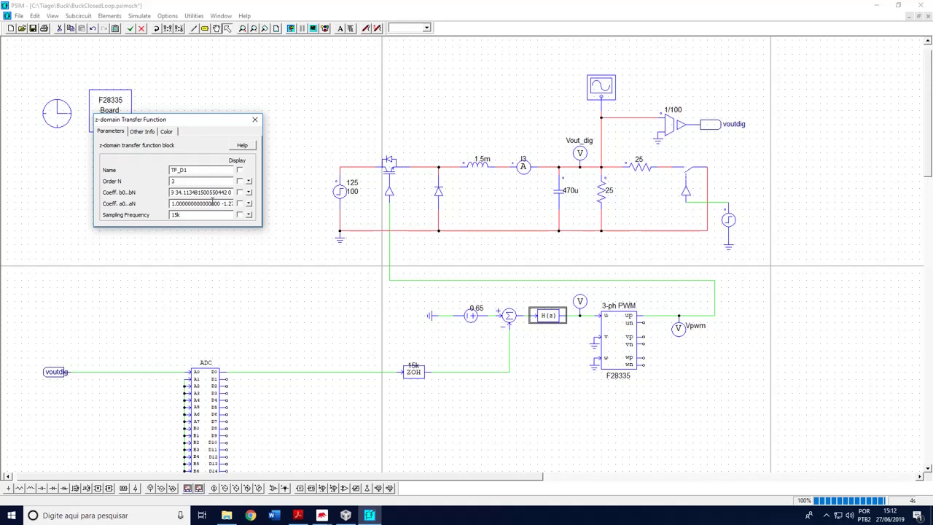
pyautogui.click(255, 119)
pyautogui.click(285, 197)
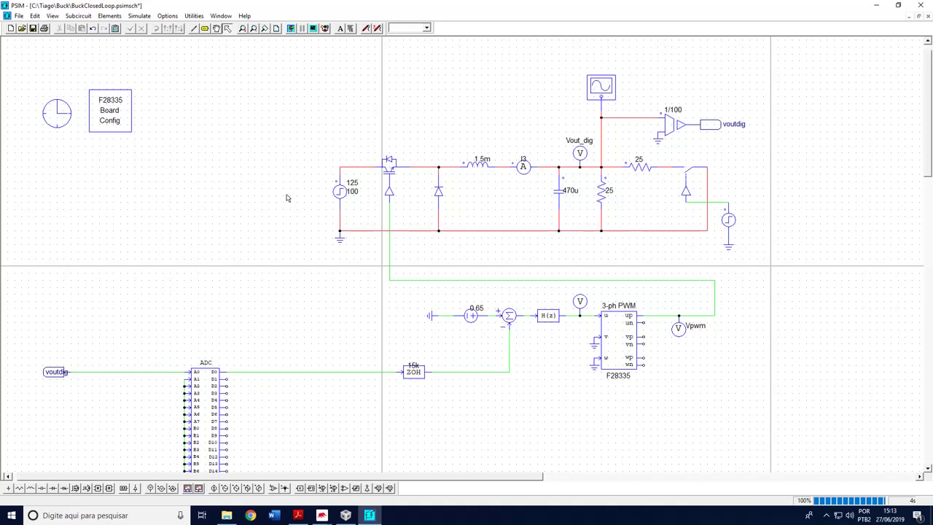
pyautogui.scroll(-2, 291, 207)
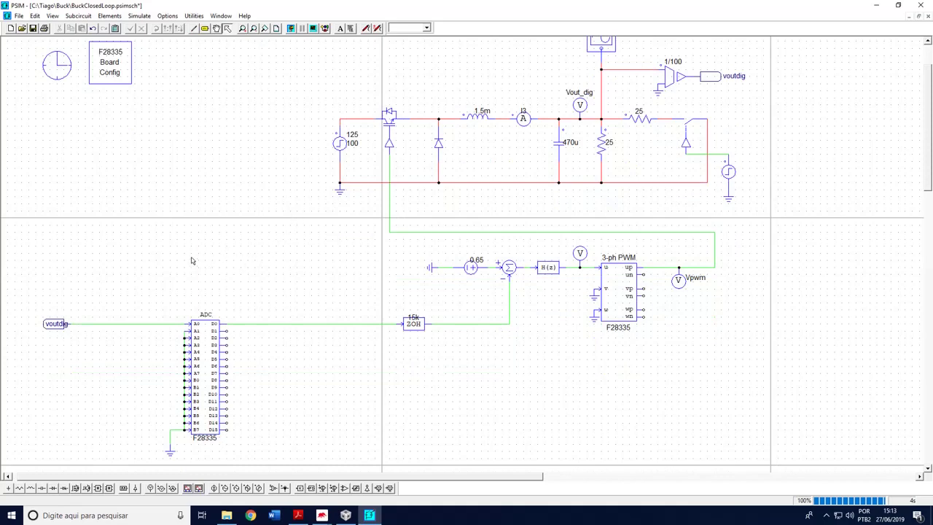
pyautogui.moveTo(198, 233); pyautogui.dragTo(618, 461)
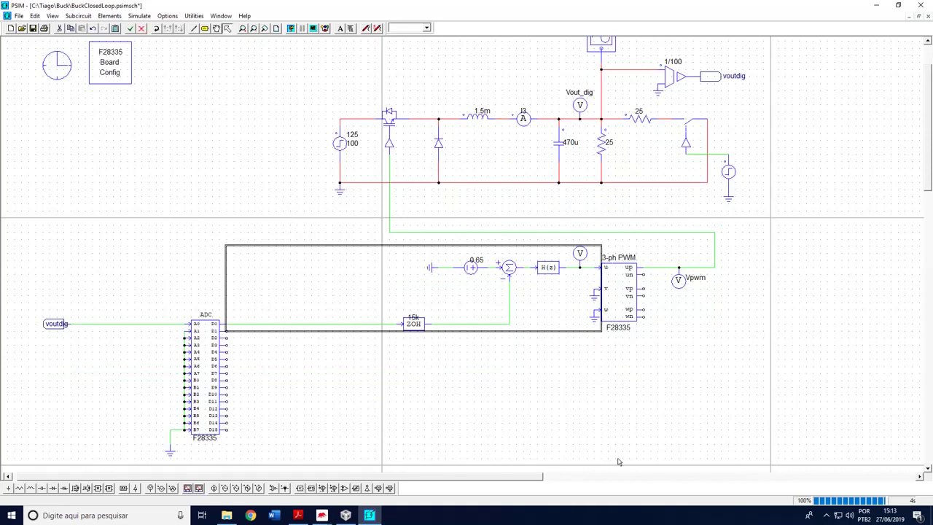
pyautogui.press('Delete')
pyautogui.hotkey('ctrl', 'z')
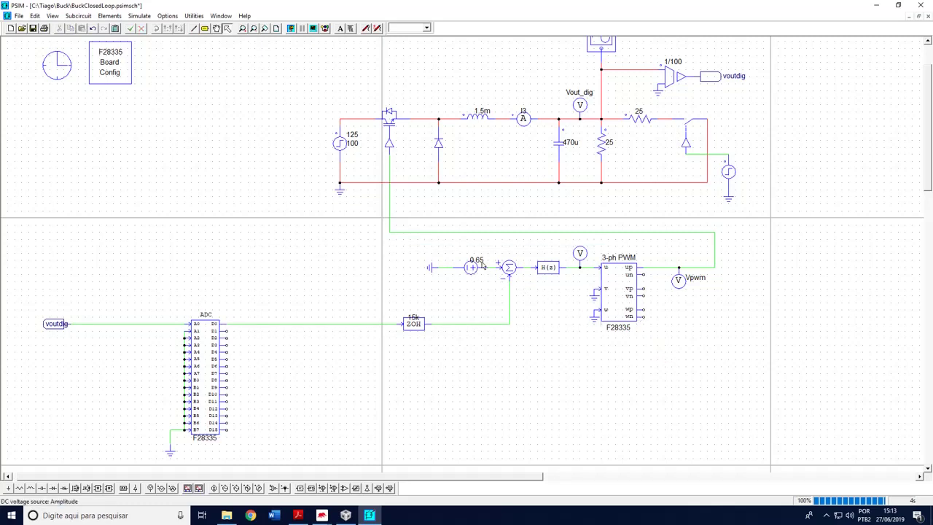
# Step: Check the DC reference source's amplitude and move its 0.65 value label directly above the source symbol
pyautogui.doubleClick(484, 267)
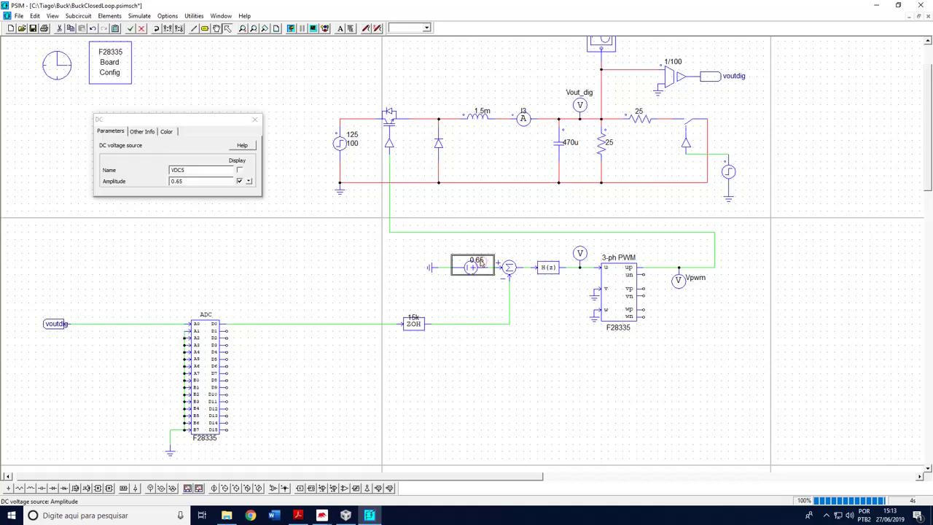
pyautogui.click(255, 119)
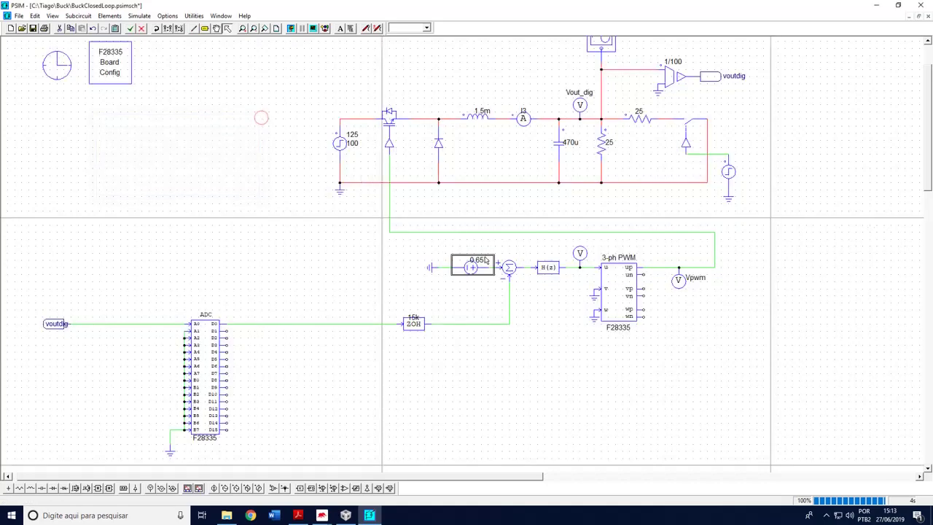
pyautogui.click(481, 287)
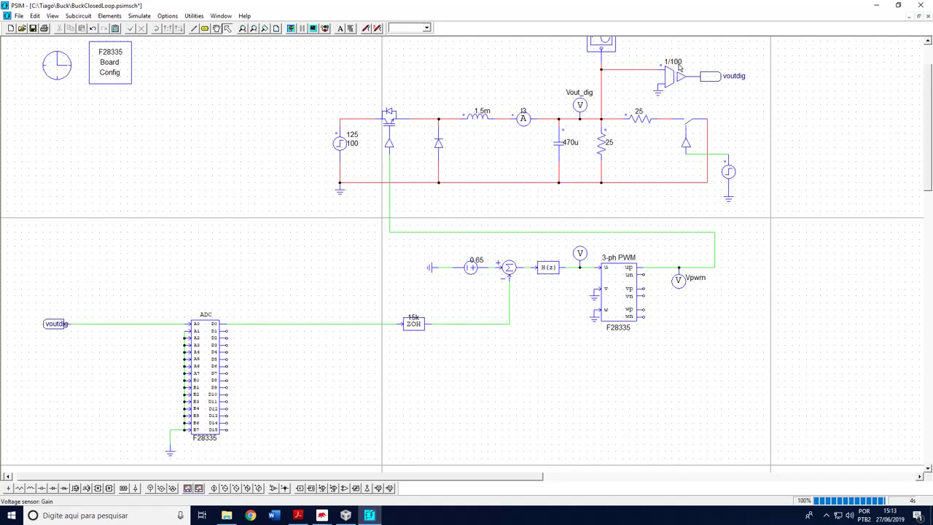
pyautogui.click(488, 262)
pyautogui.moveTo(492, 266)
pyautogui.mouseDown()
pyautogui.moveTo(478, 264)
pyautogui.moveTo(486, 262)
pyautogui.mouseUp()
# Step: Set the hardware target in the simulation control parameters to TI F28335
pyautogui.doubleClick(59, 76)
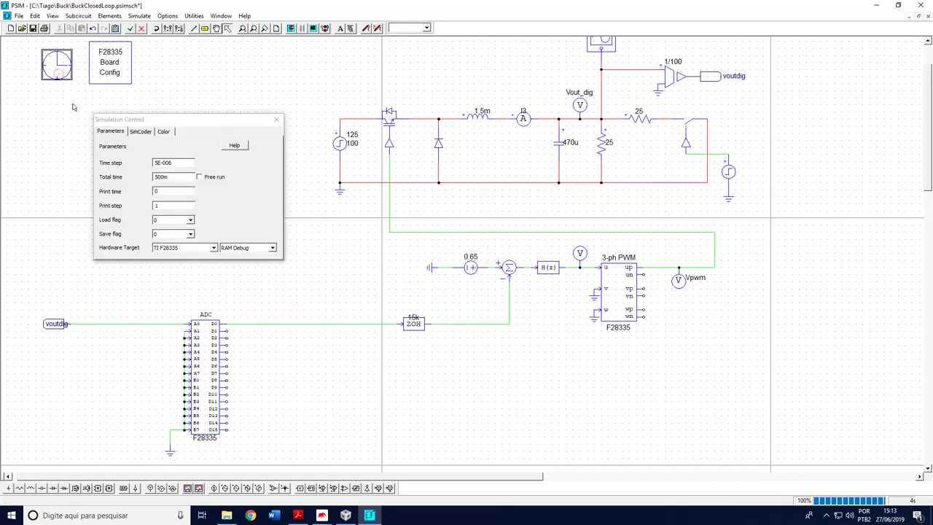
pyautogui.click(182, 250)
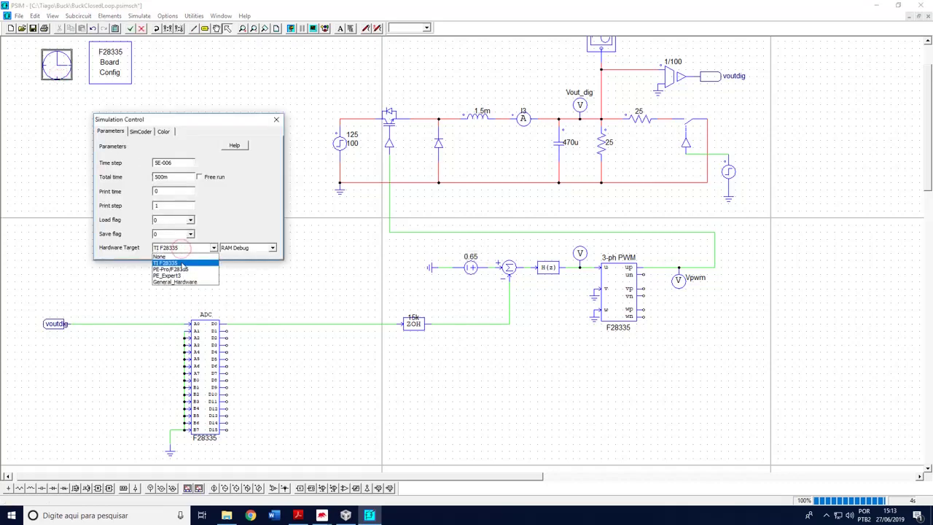
pyautogui.click(180, 263)
pyautogui.click(277, 119)
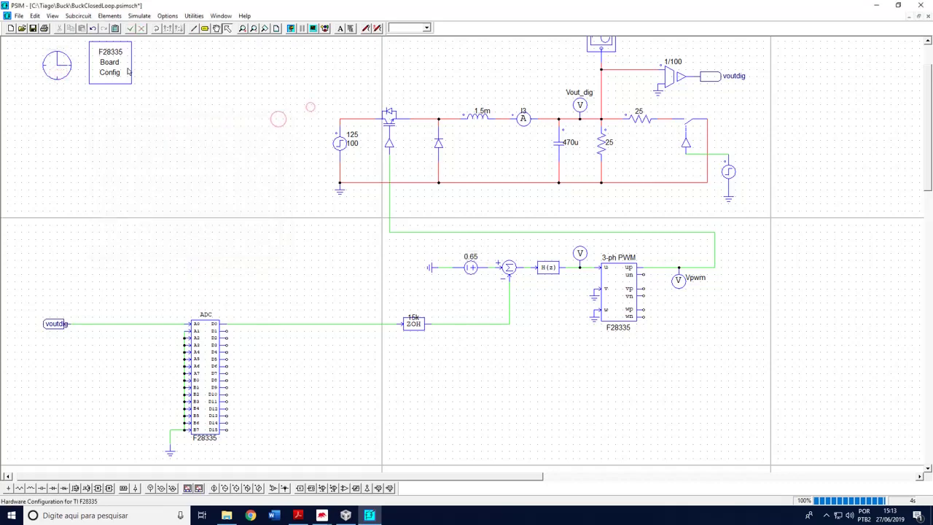
# Step: Check the GPIO0 assignment in the F28335 board configuration and review the 3-phase PWM generator's parameters
pyautogui.doubleClick(127, 68)
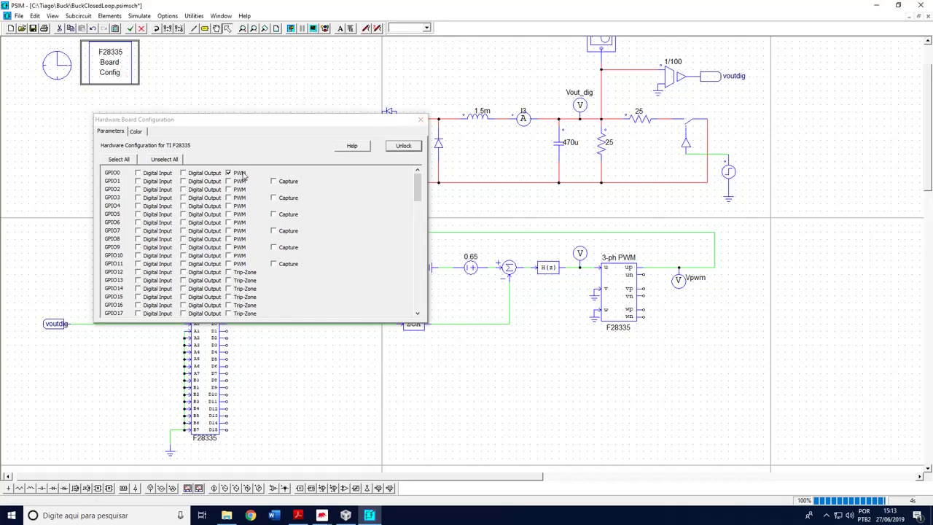
pyautogui.click(421, 119)
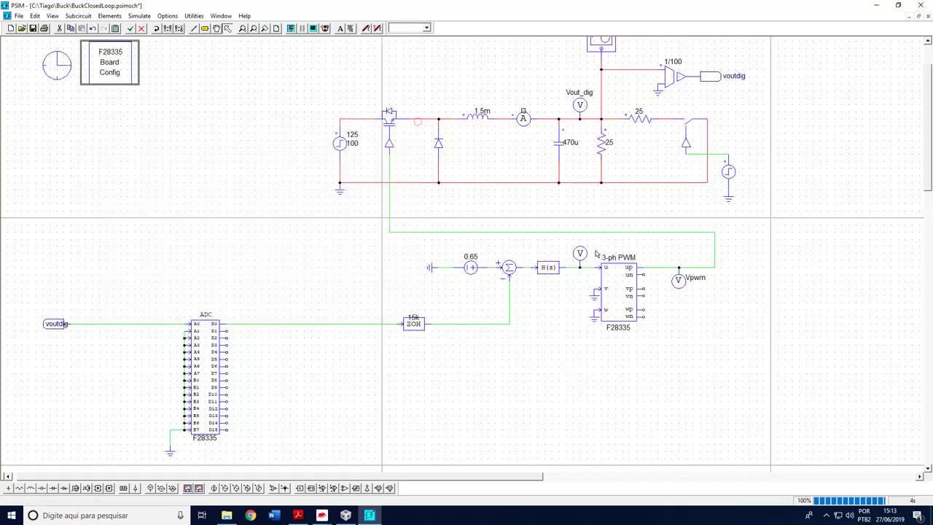
pyautogui.click(629, 273)
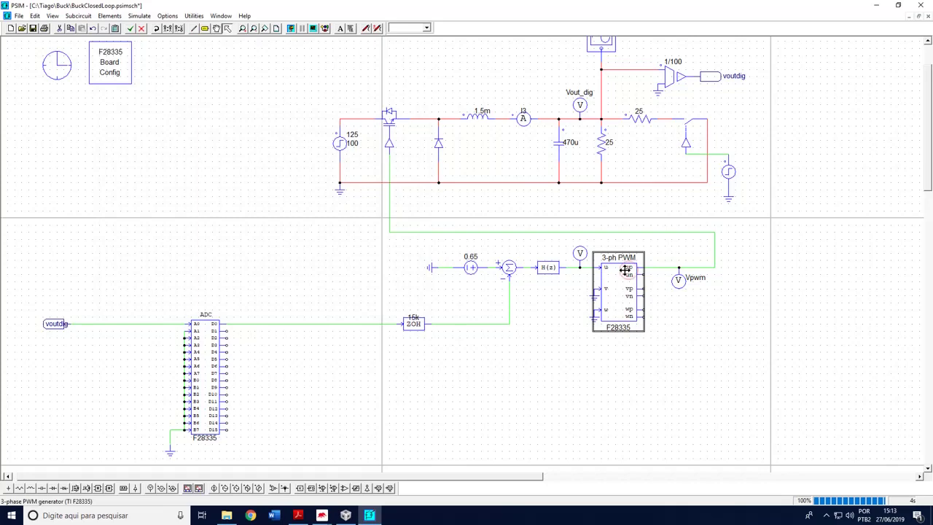
pyautogui.click(583, 348)
pyautogui.doubleClick(619, 298)
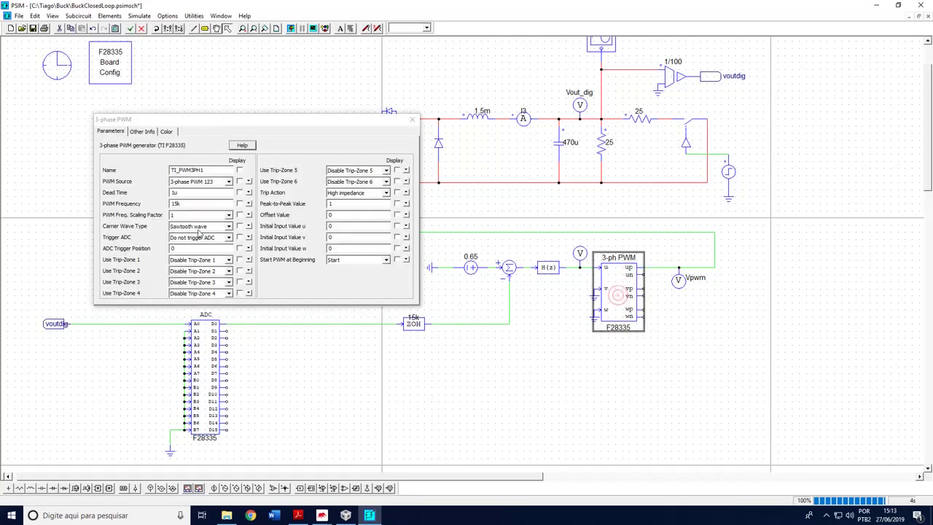
pyautogui.click(411, 119)
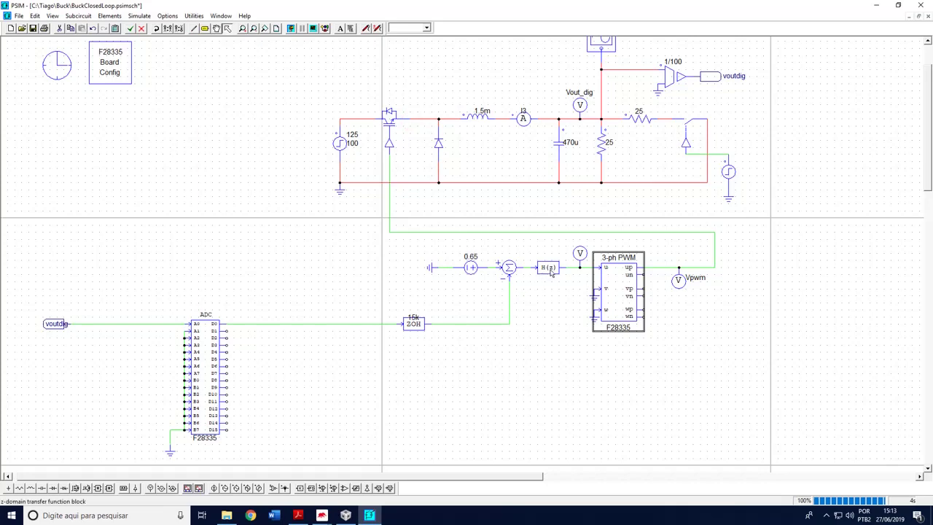
# Step: Examine the digital control section and review the H(z) block's order, coefficients and sampling frequency
pyautogui.moveTo(377, 249); pyautogui.dragTo(589, 389)
pyautogui.click(581, 411)
pyautogui.doubleClick(548, 267)
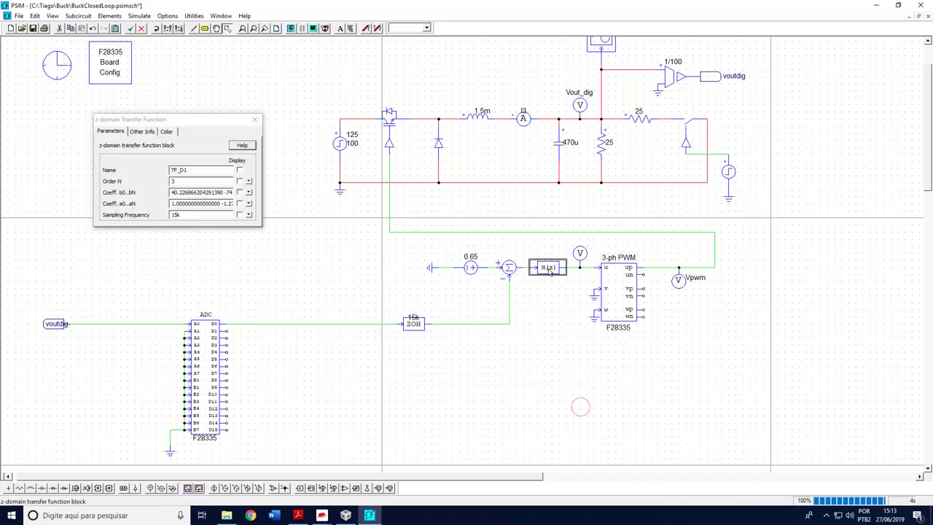
pyautogui.click(191, 191)
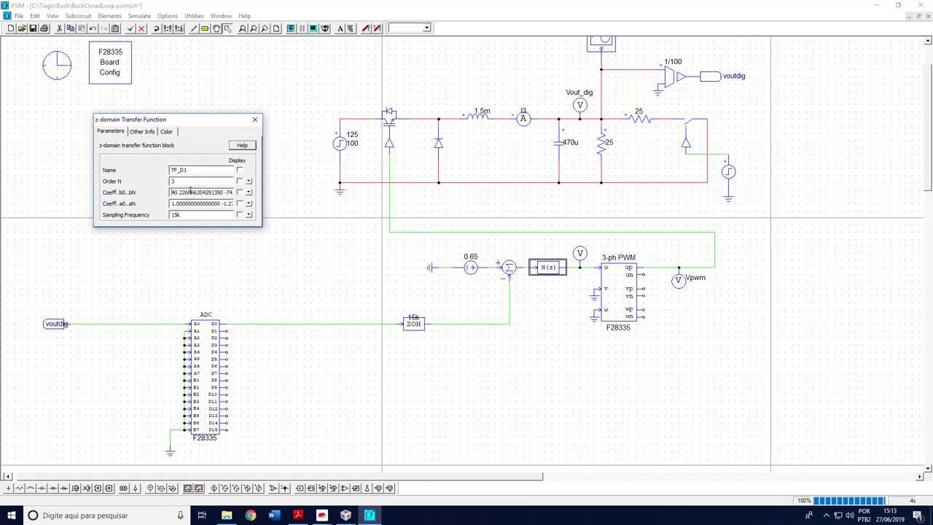
pyautogui.click(255, 119)
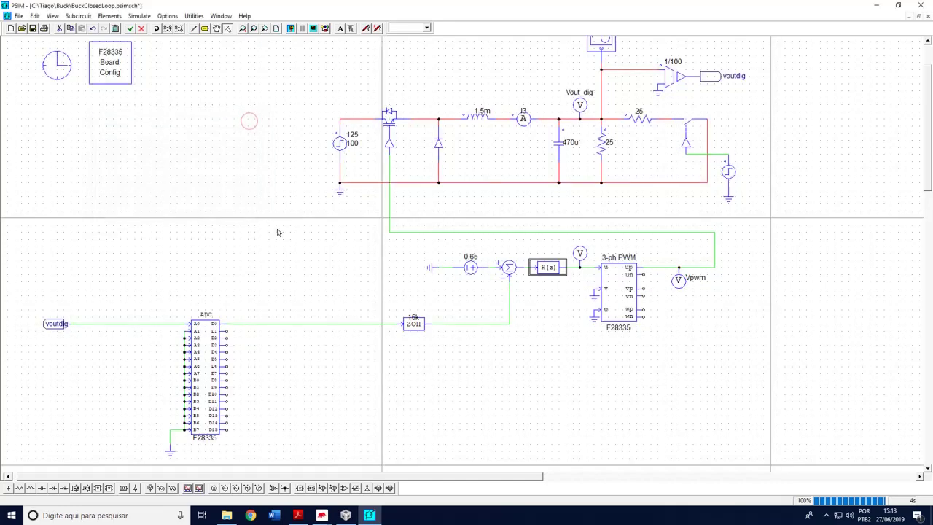
# Step: Run the simulation and plot the Vout_dig waveform in Simview
pyautogui.press('F8')
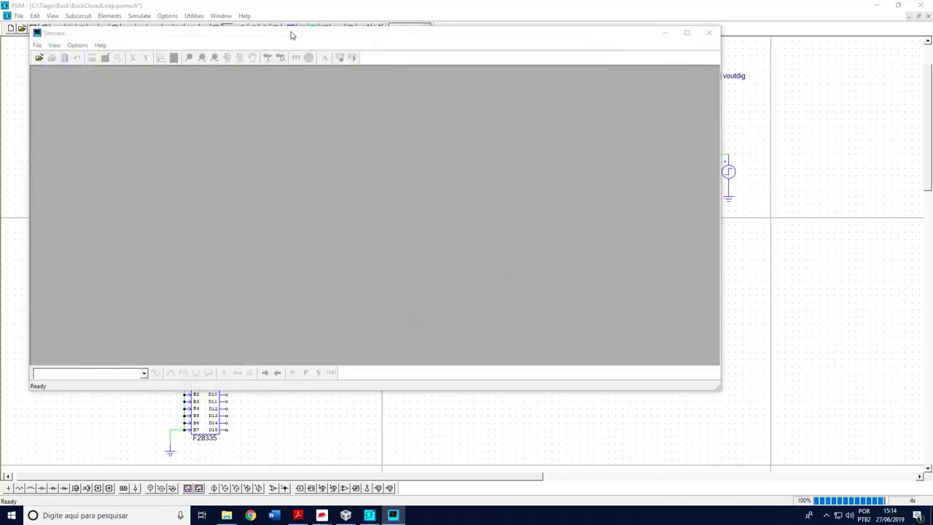
pyautogui.doubleClick(276, 173)
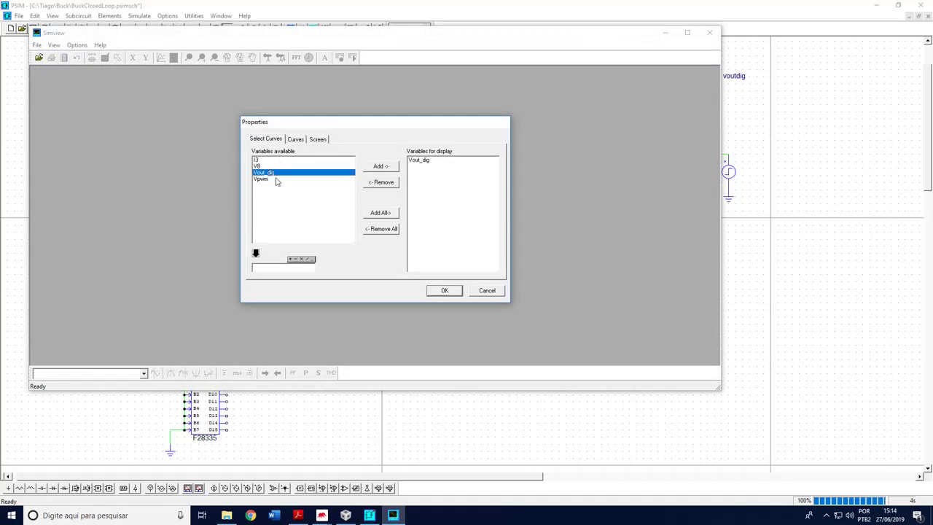
pyautogui.click(444, 290)
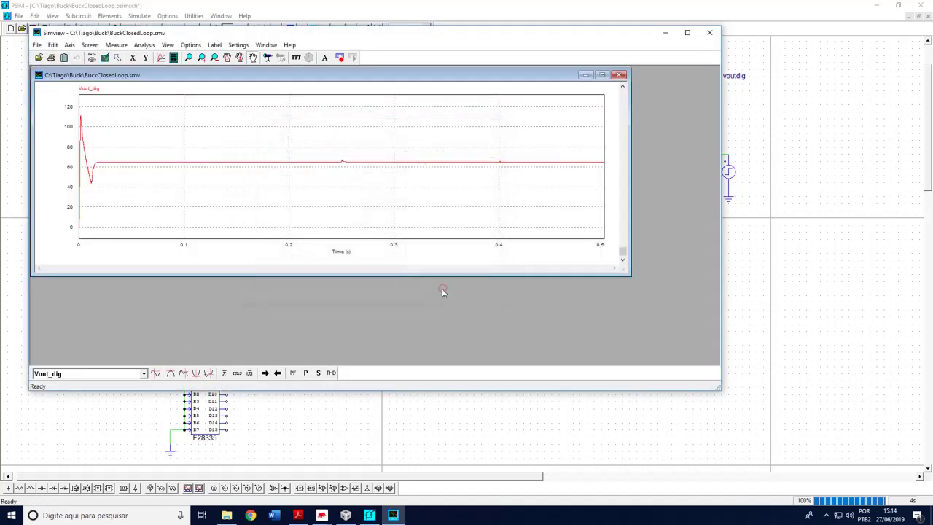
# Step: Add a second plot screen showing the inductor current I3, and maximize the graph and the Simview window
pyautogui.click(174, 56)
pyautogui.doubleClick(257, 160)
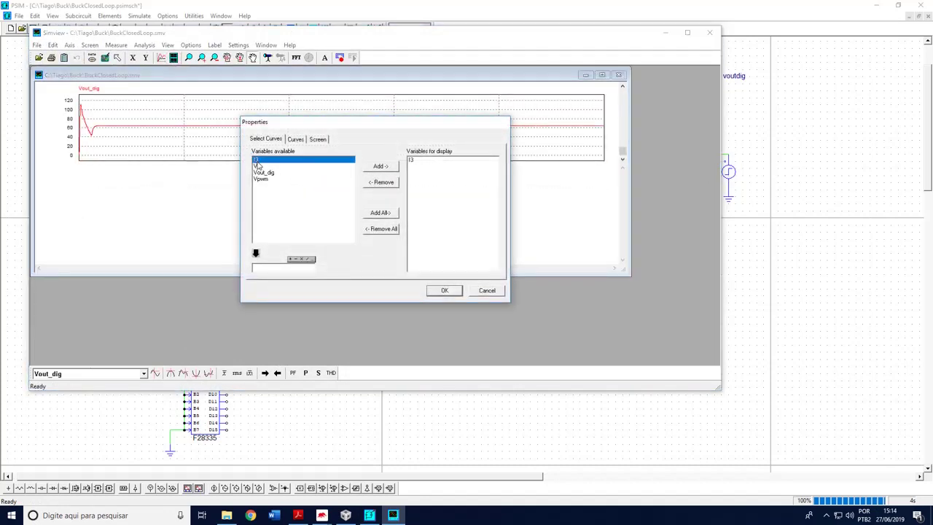
pyautogui.click(444, 291)
pyautogui.click(602, 75)
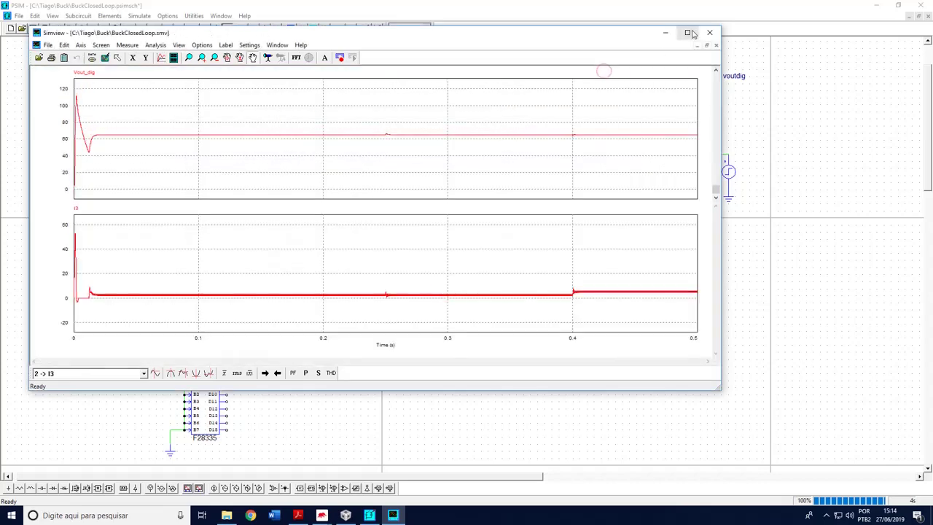
pyautogui.click(687, 32)
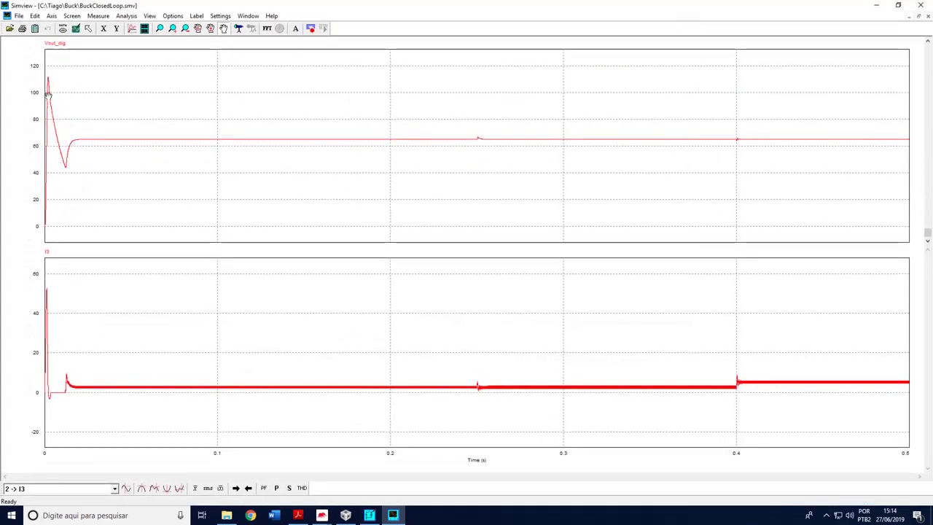
# Step: Inspect the Vout_dig transients around 0.25 s and 0.4 s in close-up, and restore the full waveform view
pyautogui.click(160, 28)
pyautogui.moveTo(457, 125); pyautogui.dragTo(526, 154)
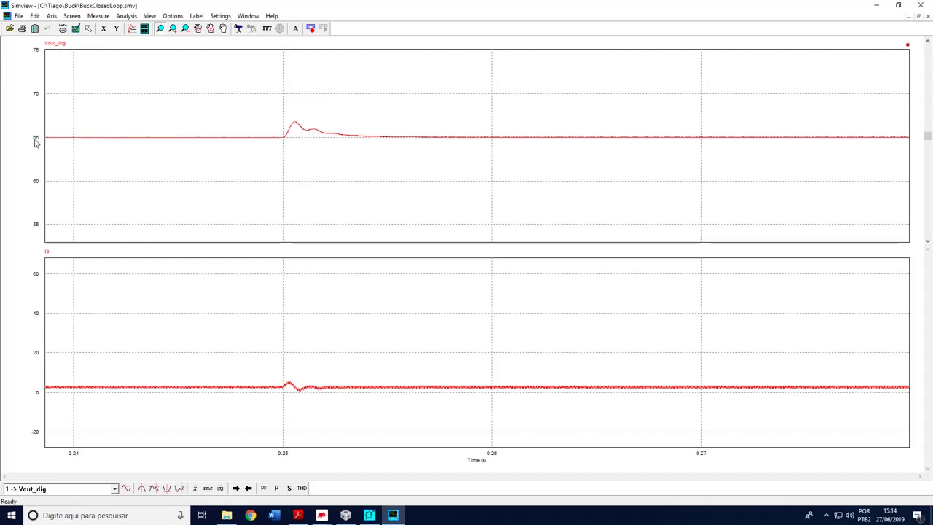
pyautogui.click(76, 29)
pyautogui.moveTo(757, 149); pyautogui.dragTo(801, 162)
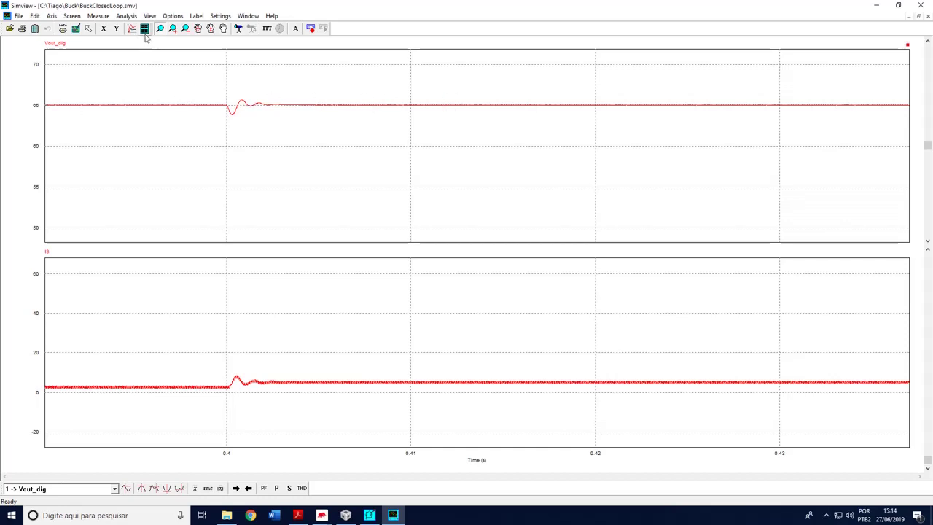
pyautogui.click(76, 28)
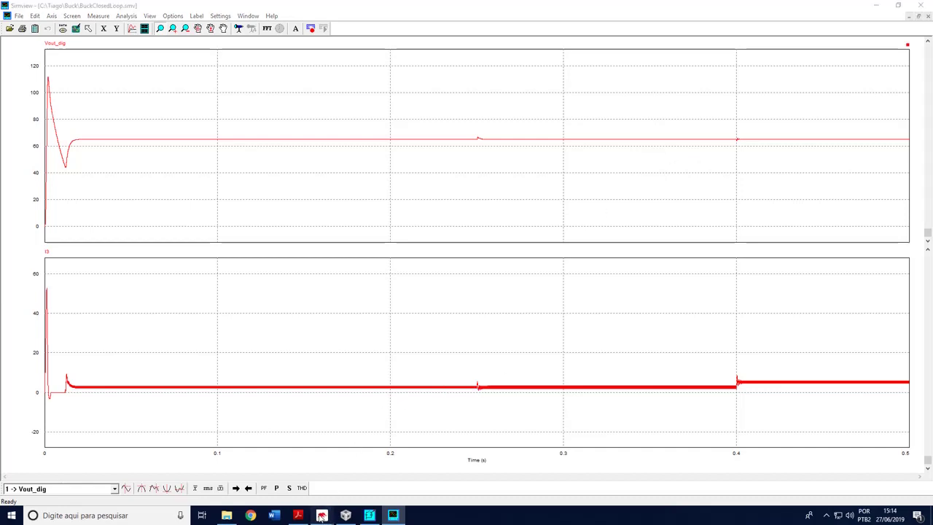
# Step: Switch to the Typhoon HIL Schematic Editor and check the Buck1 block's control settings and the Vout measurement's properties
pyautogui.moveTo(322, 514)
pyautogui.click(351, 485)
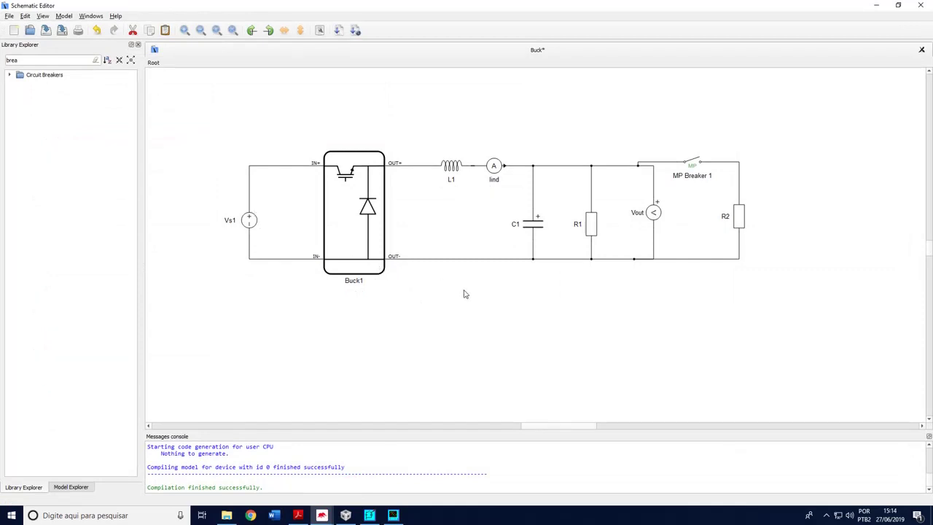
pyautogui.doubleClick(371, 206)
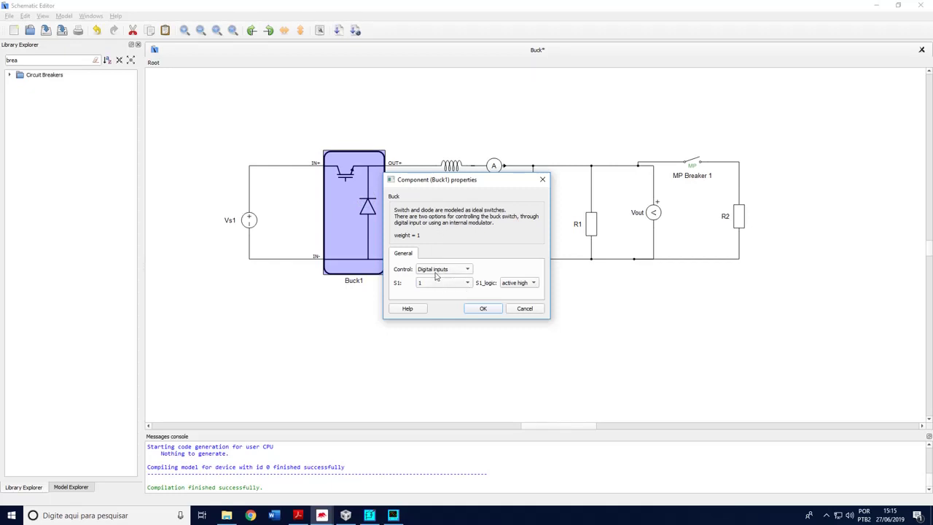
pyautogui.click(482, 308)
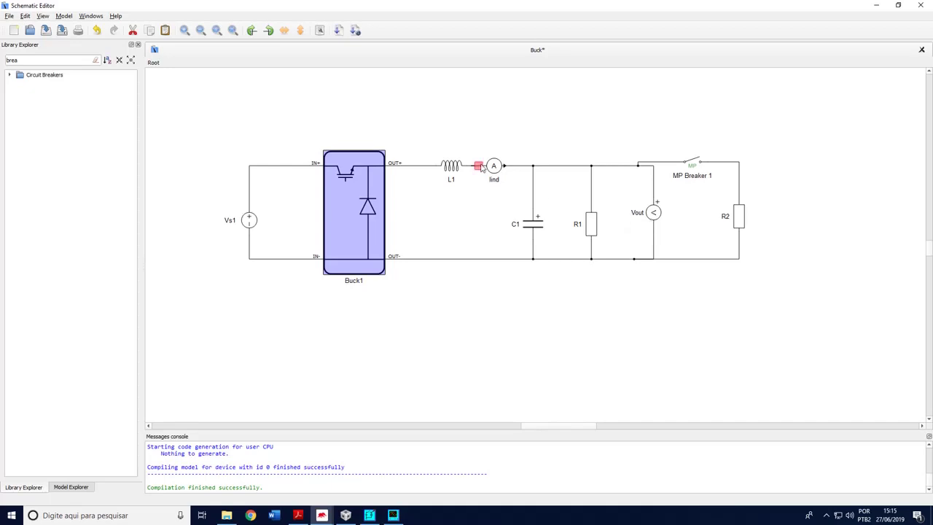
pyautogui.doubleClick(654, 218)
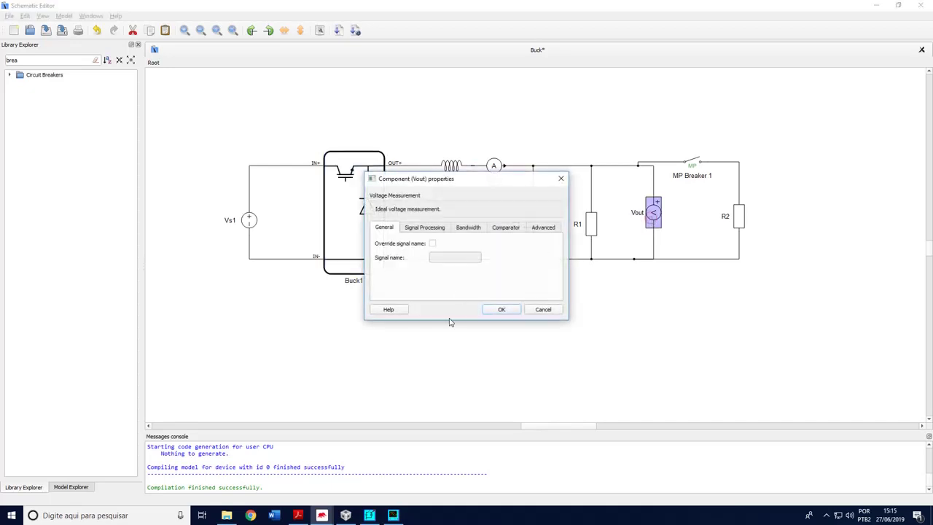
pyautogui.click(540, 312)
# Step: Switch to HIL SCADA and set the AO1 Vout scaling to 100 V per 1 Vdac in HIL 0's analog outputs settings
pyautogui.moveTo(331, 515)
pyautogui.click(409, 481)
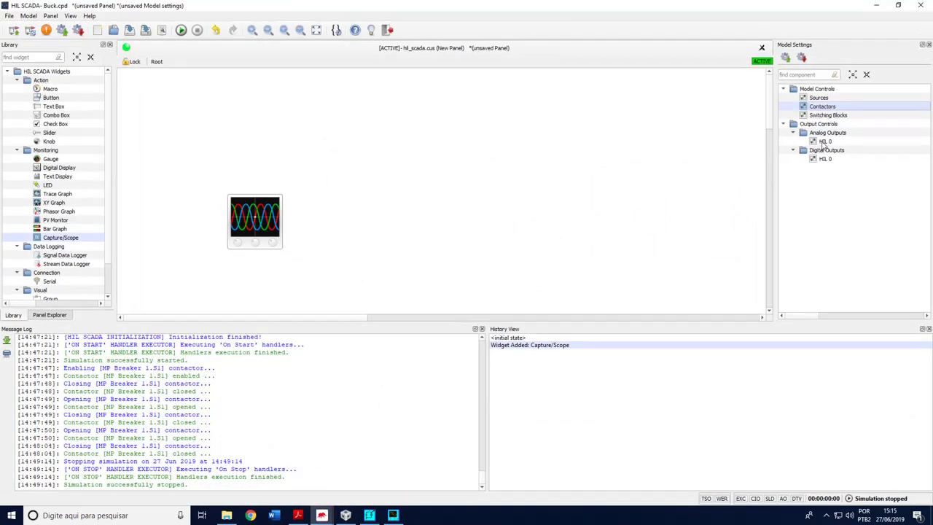
pyautogui.doubleClick(824, 142)
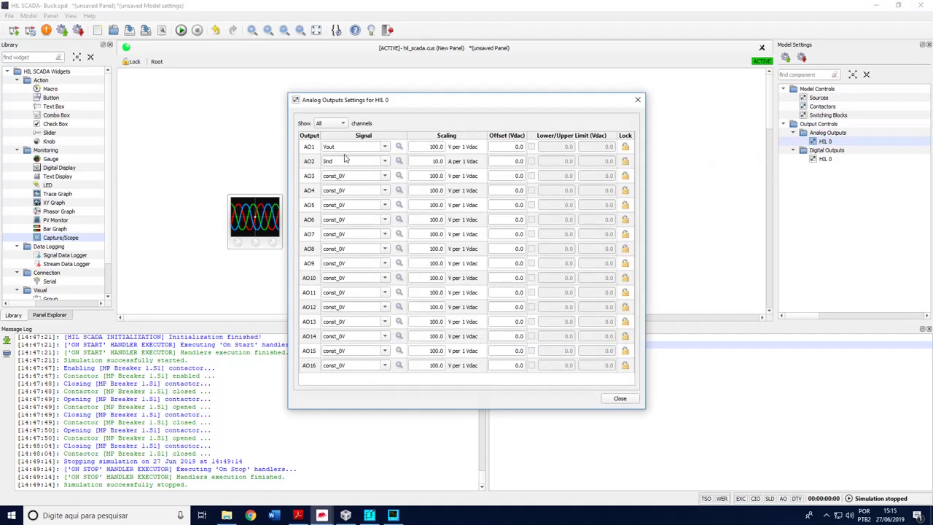
pyautogui.click(339, 148)
pyautogui.click(430, 147)
pyautogui.write('100')
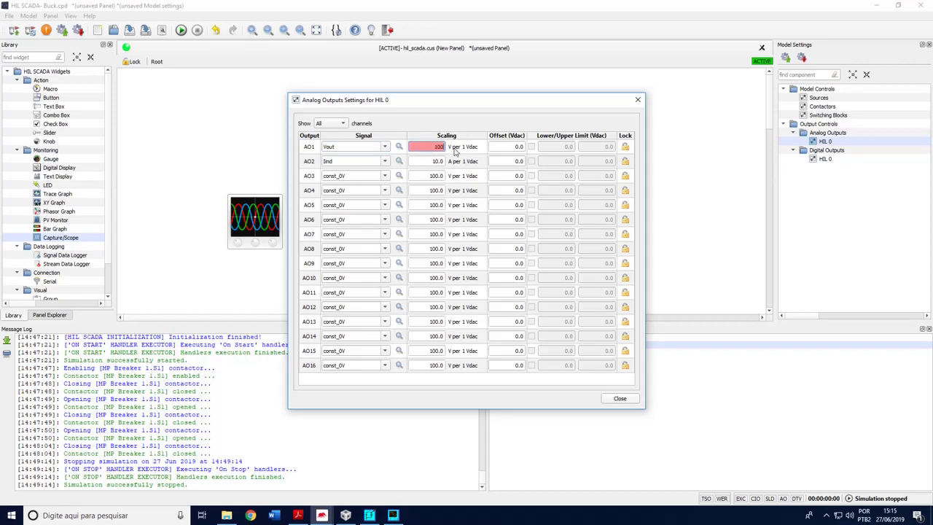
pyautogui.press('Return')
# Step: Check the output voltage sensor in the PSIM schematic, and locate AO1 in the analog signals routing table of t-ug014.pdf
pyautogui.click(369, 515)
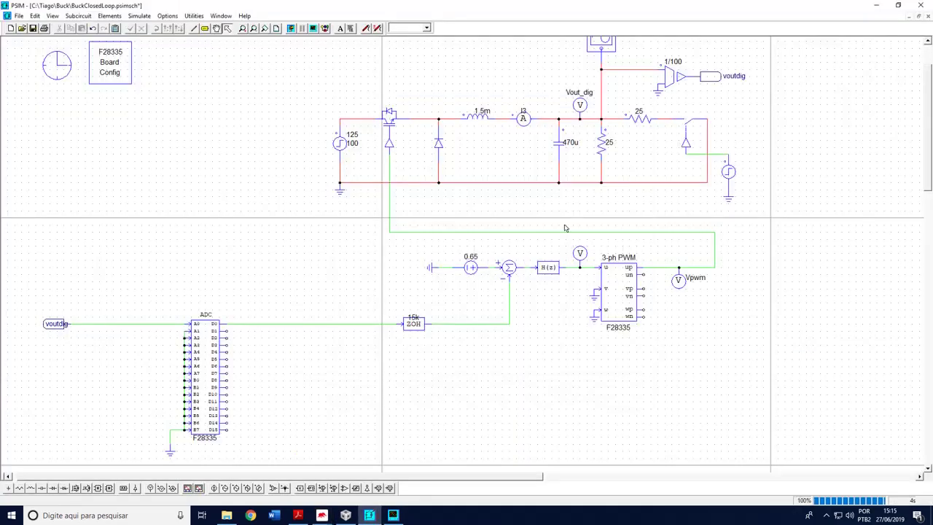
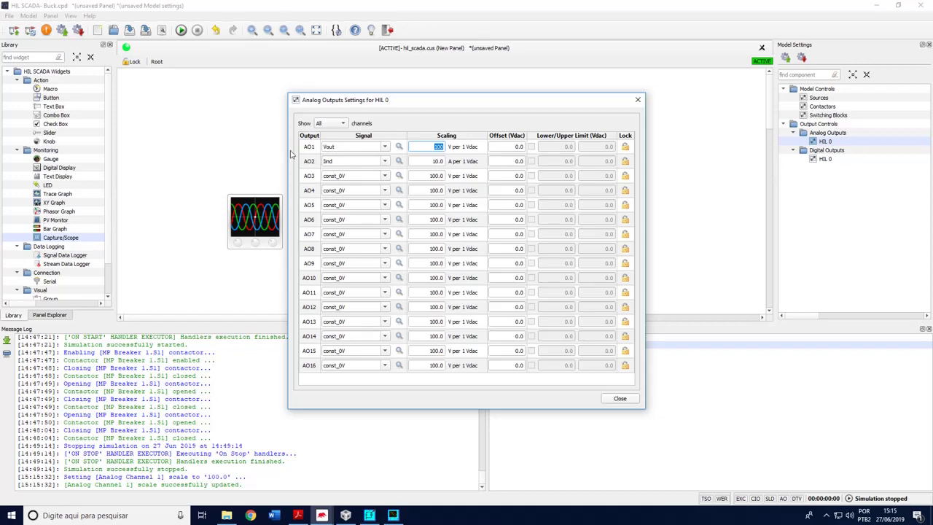
pyautogui.click(193, 140)
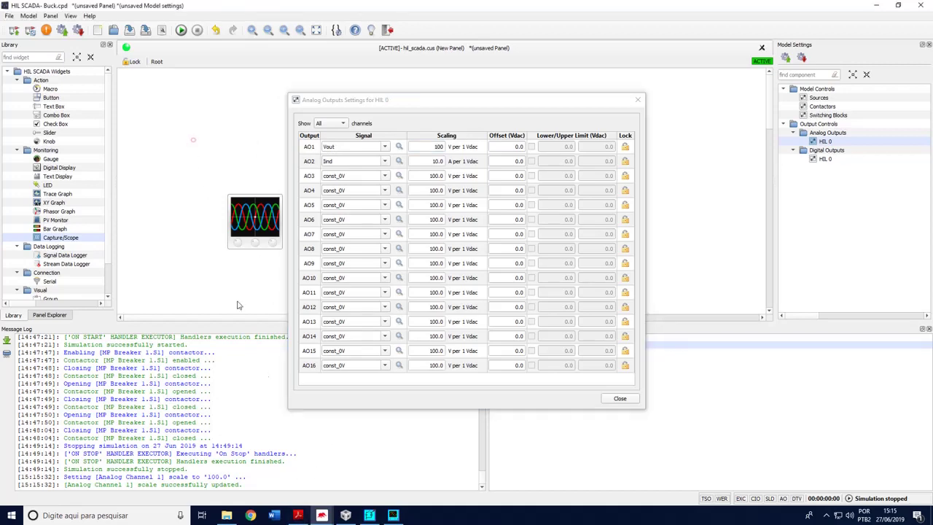
pyautogui.click(299, 515)
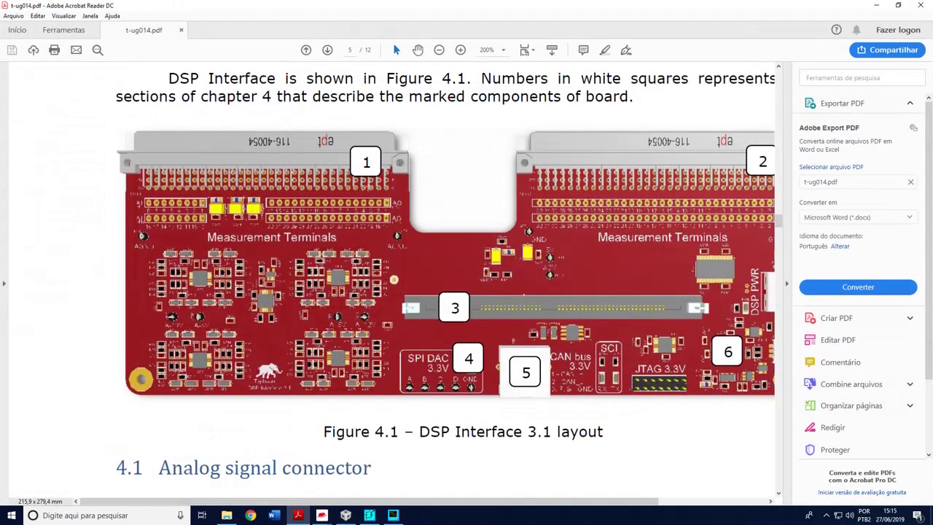
pyautogui.scroll(-2, 386, 192)
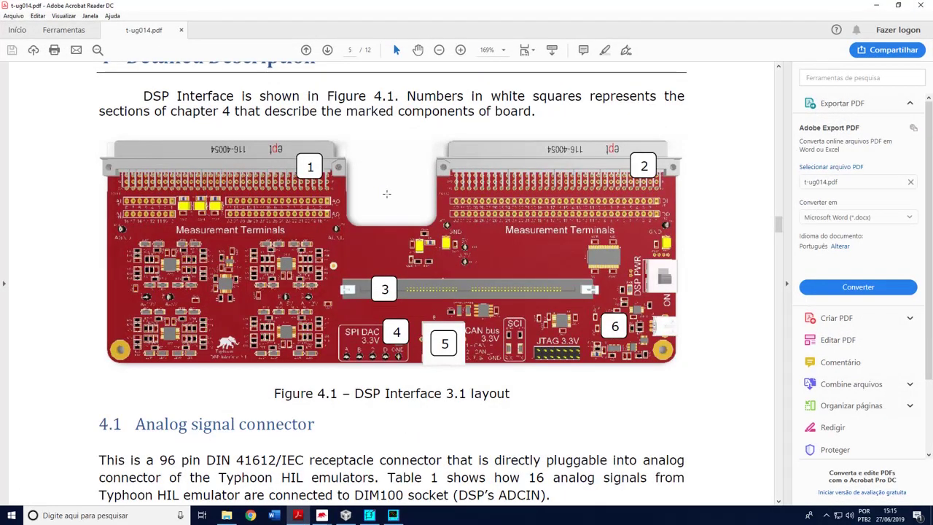
pyautogui.scroll(-5, 387, 193)
pyautogui.scroll(1, 386, 194)
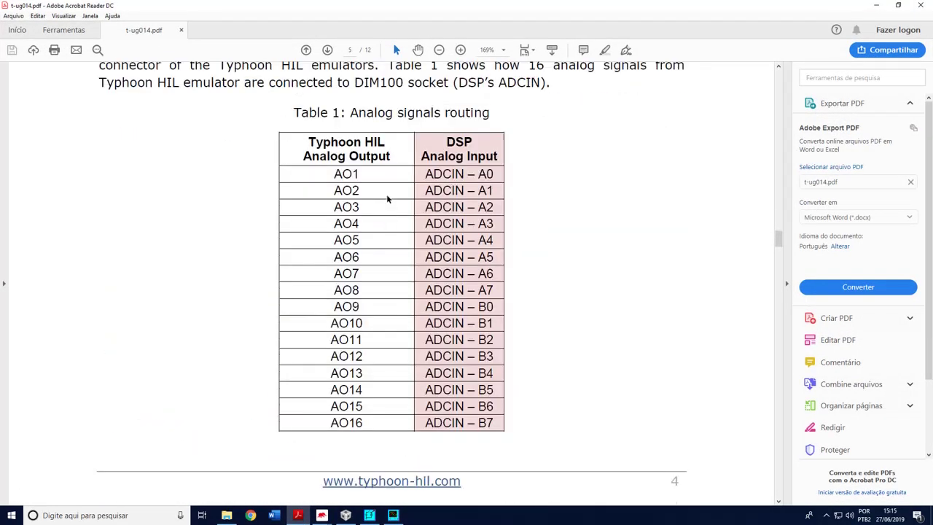
pyautogui.moveTo(346, 136); pyautogui.dragTo(294, 137)
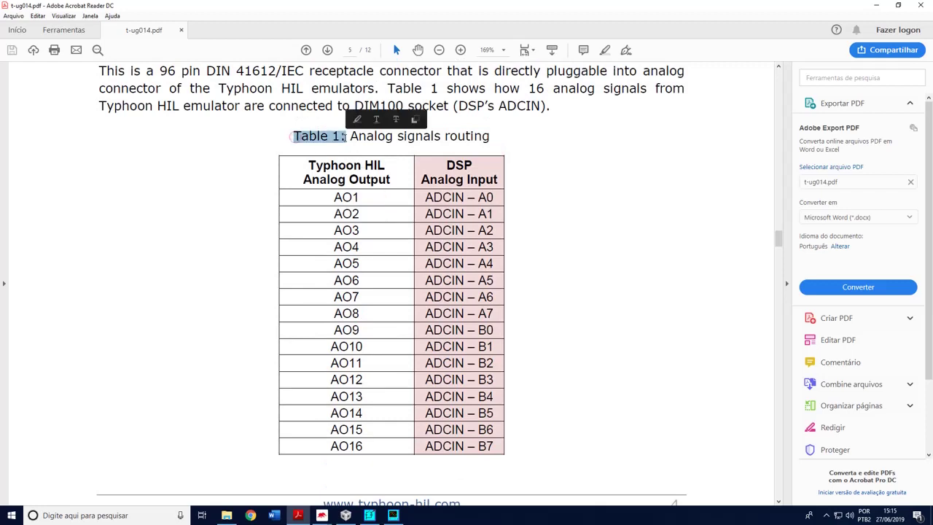
pyautogui.moveTo(336, 198); pyautogui.dragTo(364, 199)
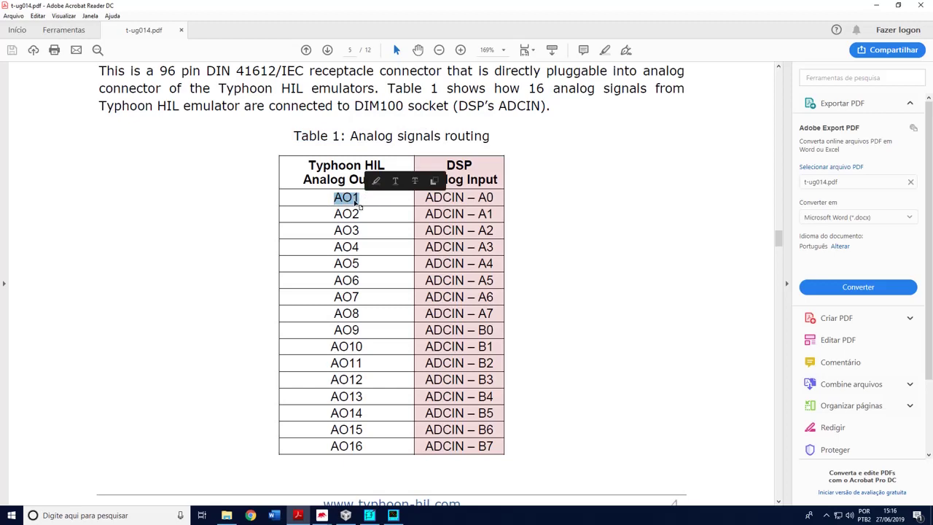
# Step: Recheck the AO1 assignment in HIL SCADA and mark the matching DSP analog input in the PDF's routing table
pyautogui.moveTo(322, 515)
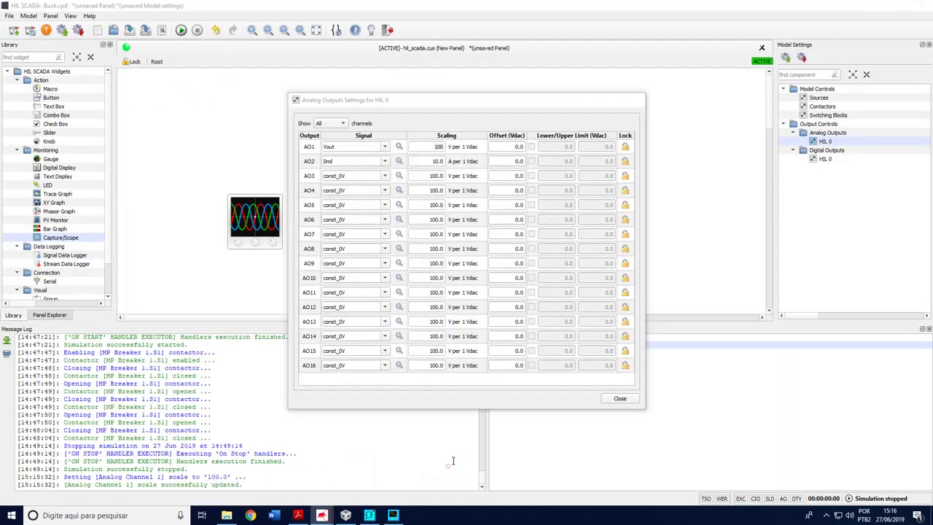
pyautogui.click(447, 461)
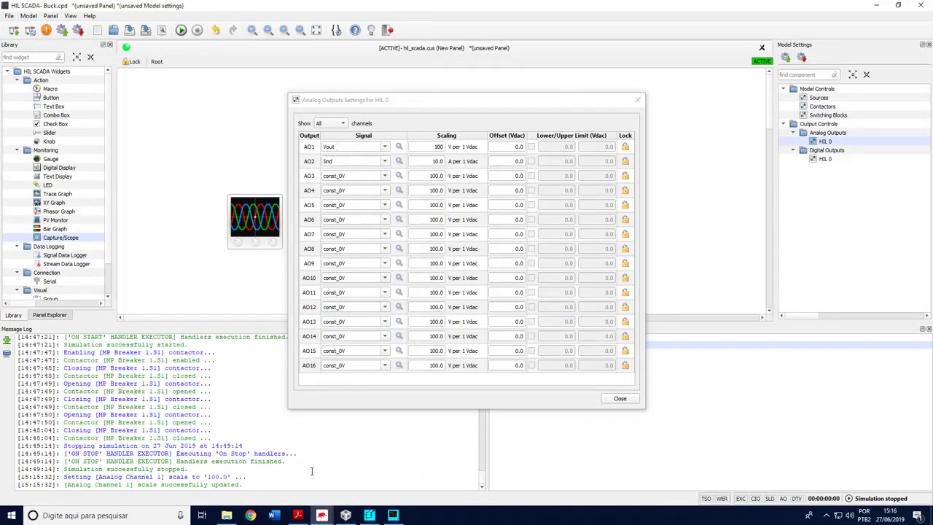
pyautogui.click(297, 515)
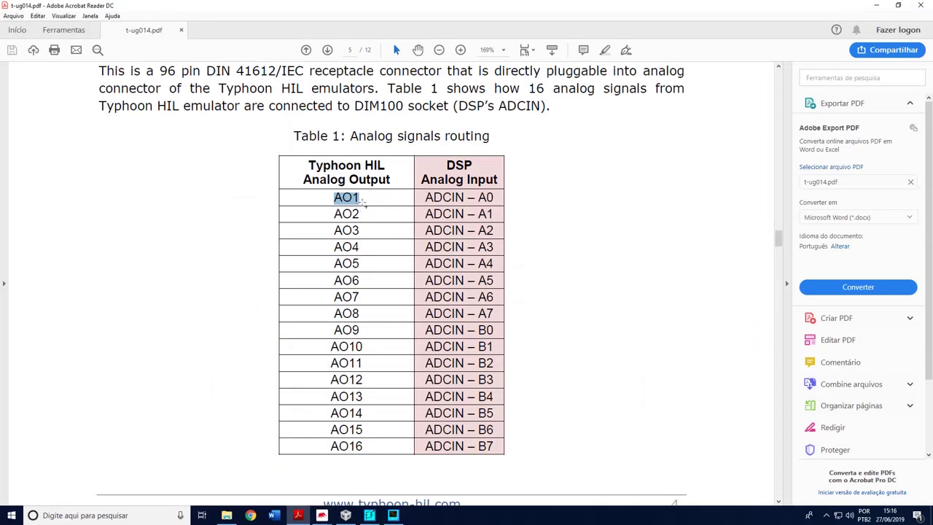
pyautogui.moveTo(423, 197); pyautogui.dragTo(496, 197)
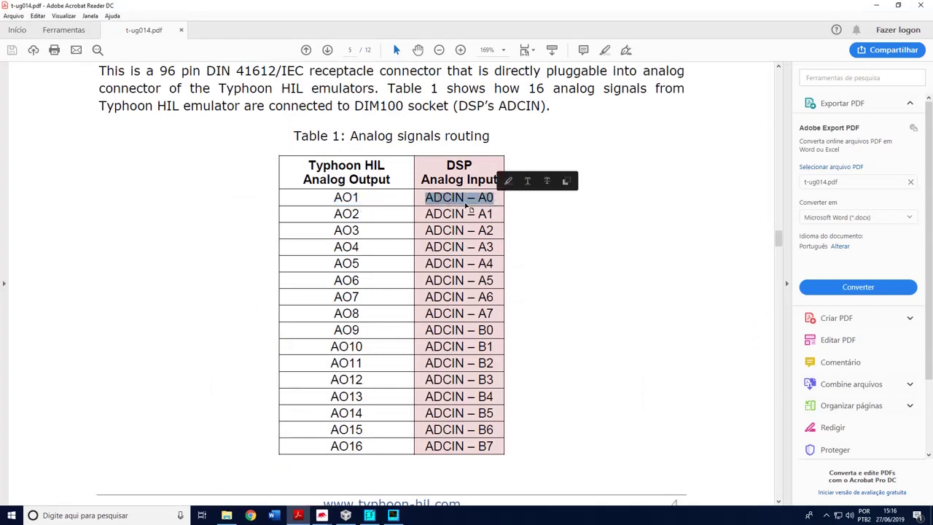
# Step: Return to PSIM and examine the ADC block's A0 input connection in close-up
pyautogui.click(369, 516)
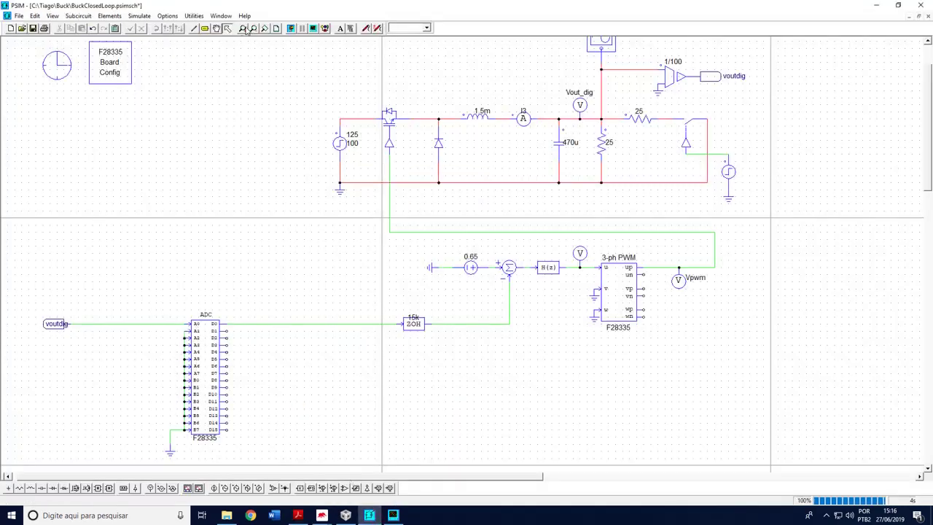
pyautogui.scroll(2, 120, 288)
pyautogui.scroll(2, 198, 316)
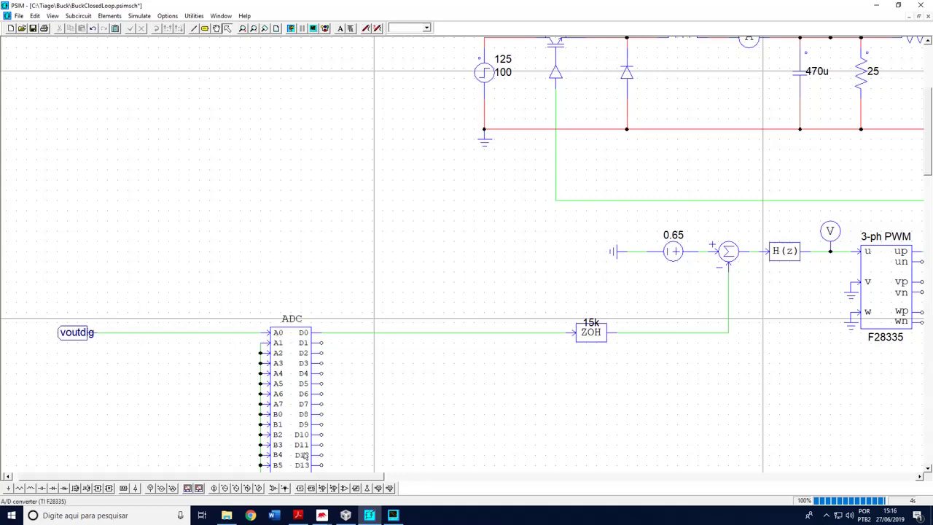
# Step: Review AO1's signal and scaling in HIL SCADA, and select the wire between ADC output D0 and the ZOH in PSIM
pyautogui.moveTo(329, 517)
pyautogui.click(396, 487)
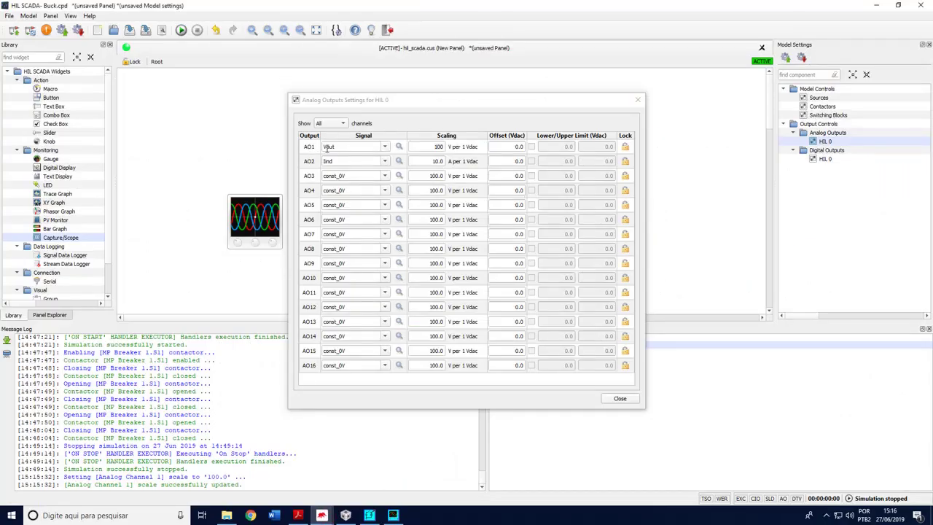
pyautogui.click(328, 147)
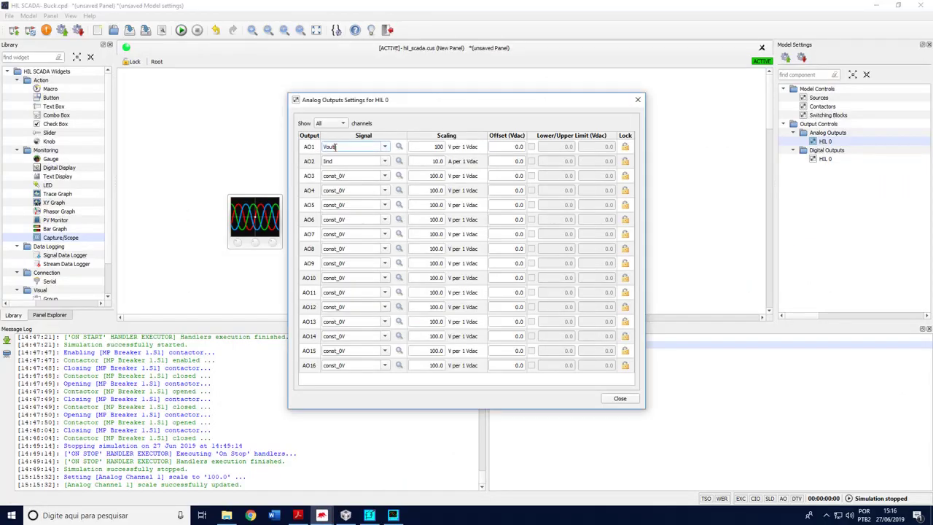
pyautogui.doubleClick(435, 146)
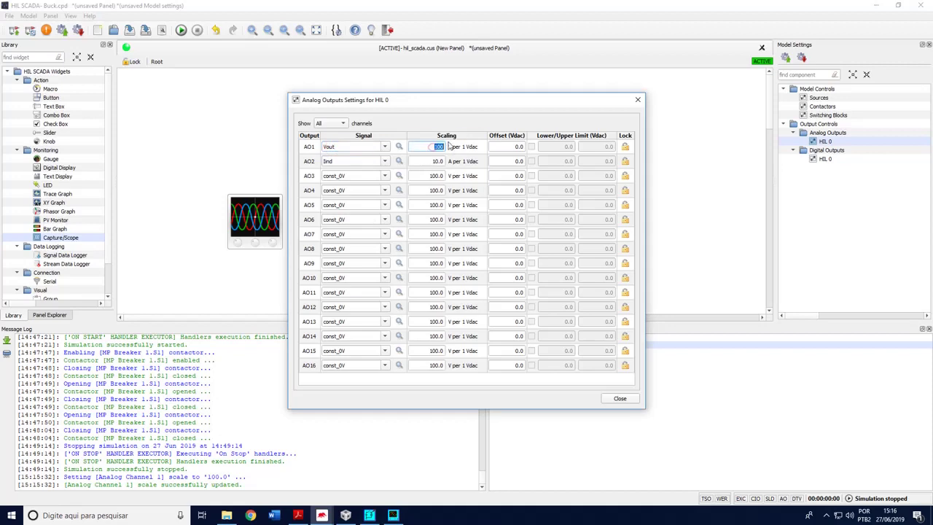
pyautogui.click(375, 517)
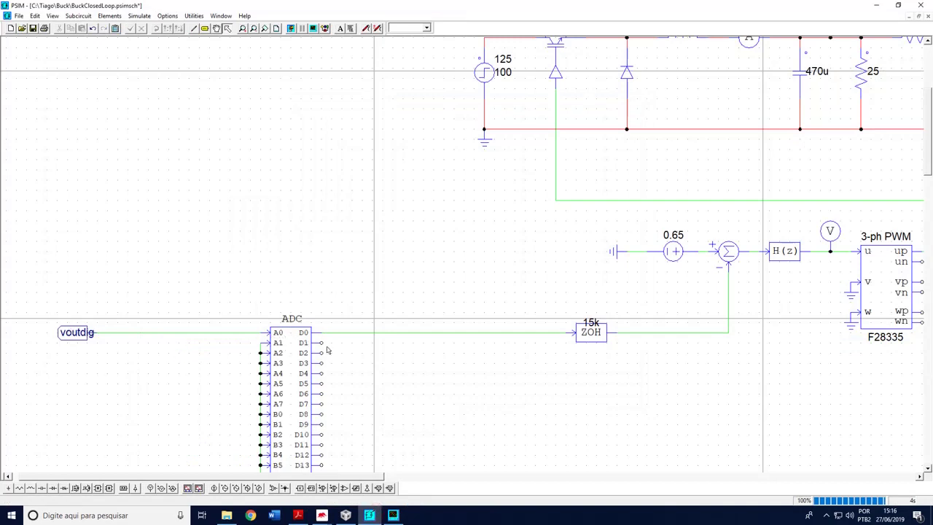
pyautogui.moveTo(300, 317); pyautogui.dragTo(580, 348)
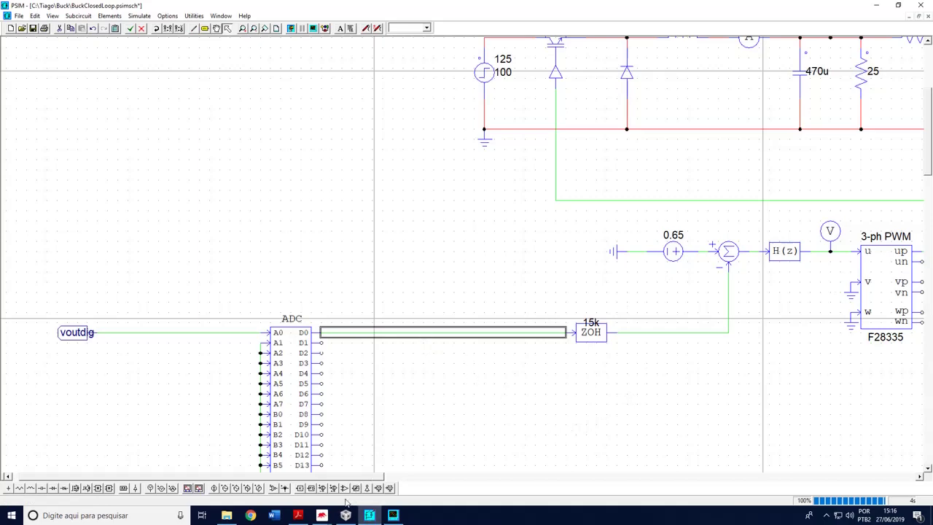
# Step: Read in t-ug014.pdf how HIL analog outputs are scaled to the DSP's ADCIN range, and view the DSP Interface layout figure
pyautogui.click(304, 517)
pyautogui.scroll(2, 364, 342)
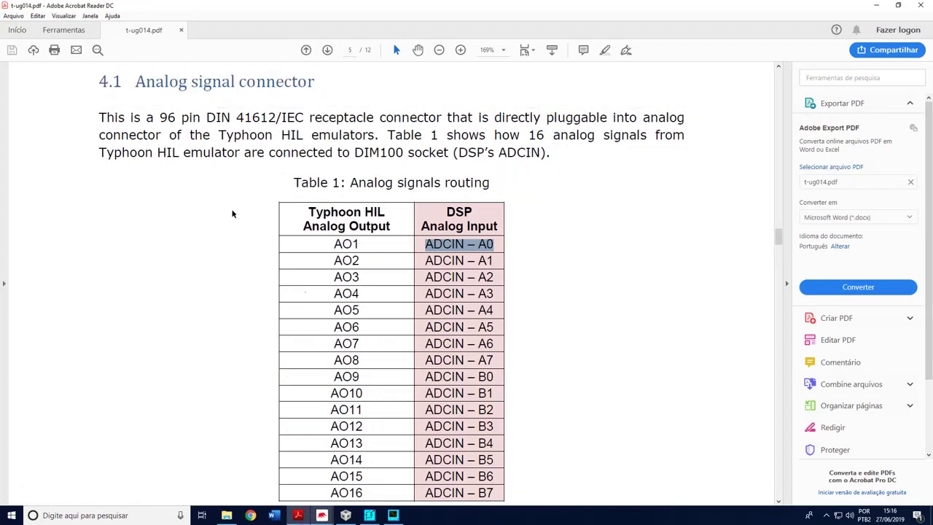
pyautogui.scroll(-8, 209, 86)
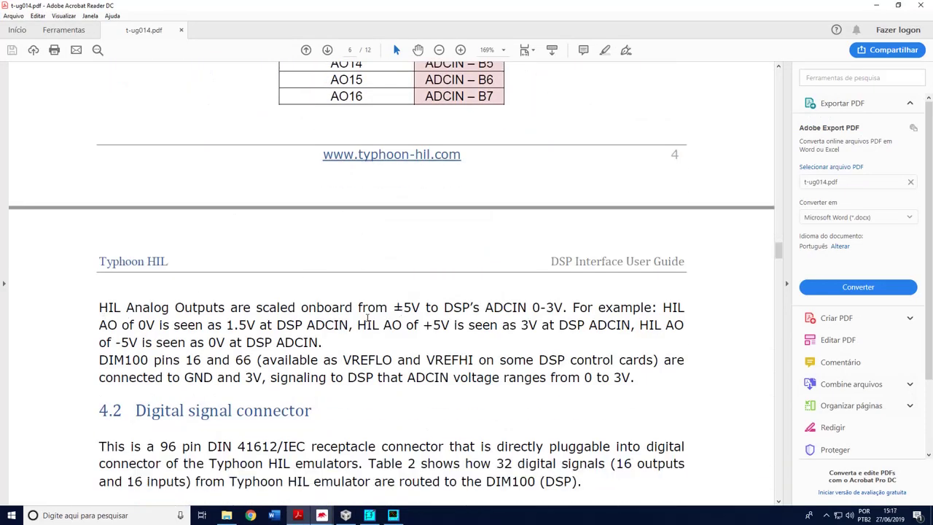
pyautogui.moveTo(100, 307); pyautogui.dragTo(225, 307)
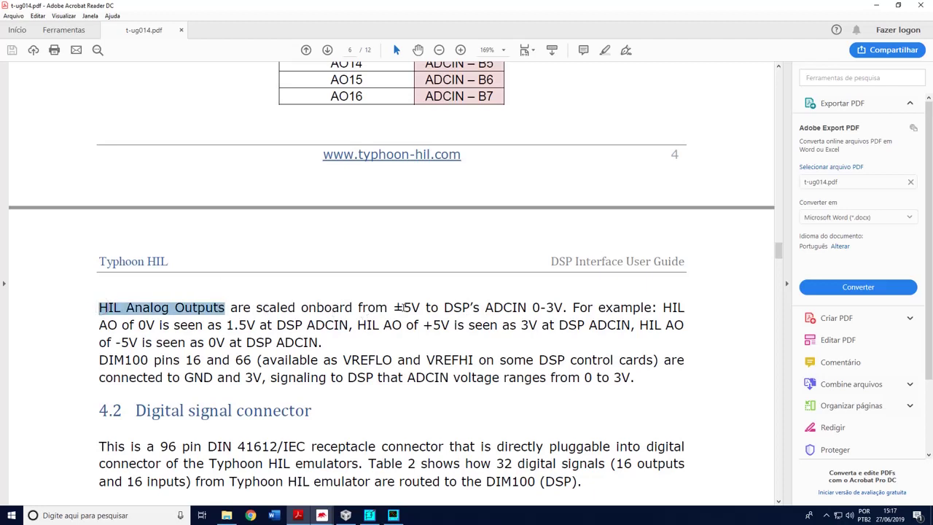
pyautogui.moveTo(394, 307); pyautogui.dragTo(419, 307)
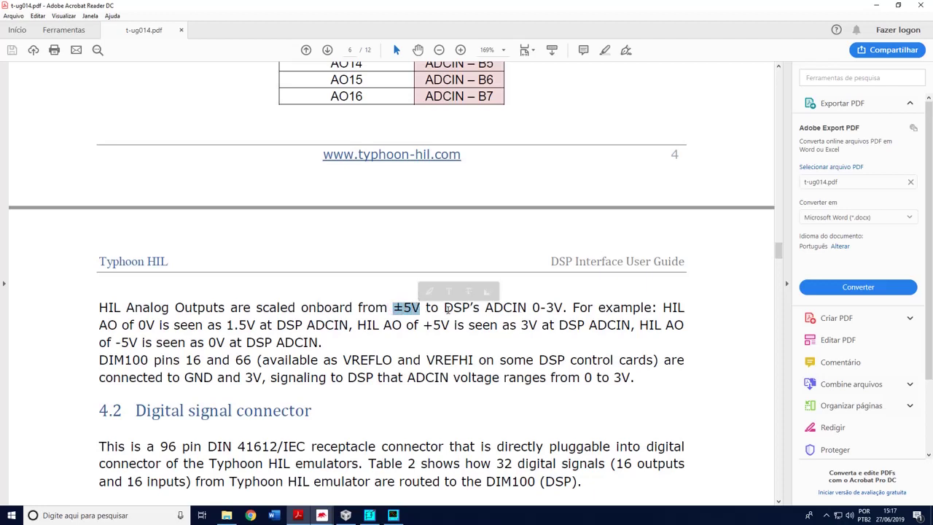
pyautogui.moveTo(444, 308); pyautogui.dragTo(563, 307)
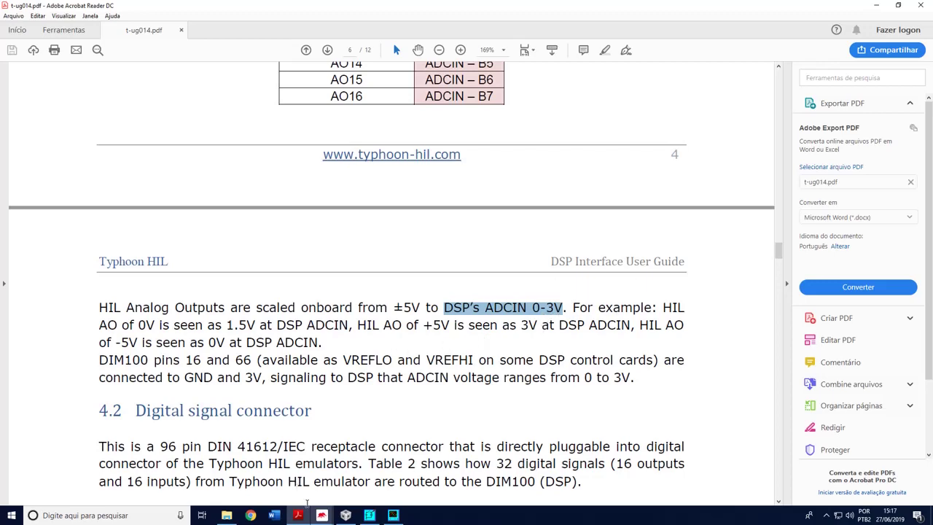
pyautogui.click(436, 229)
pyautogui.scroll(15, 435, 230)
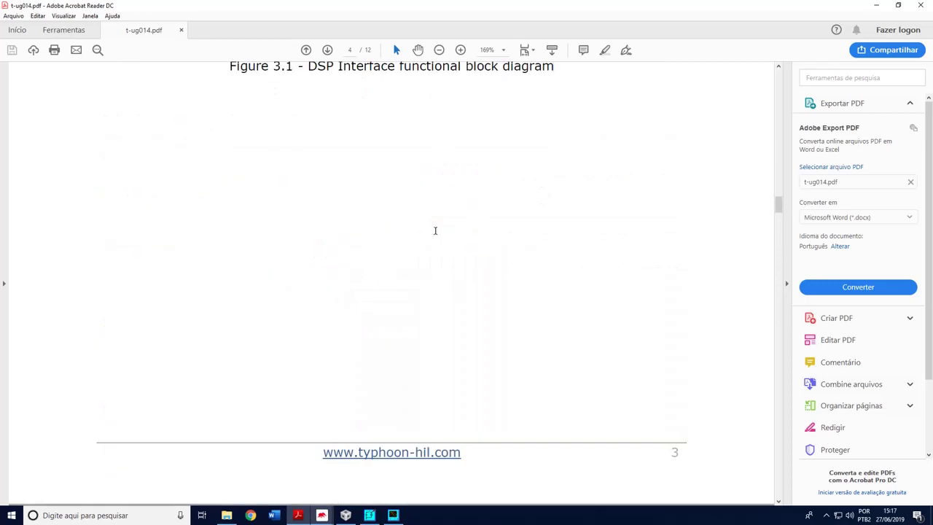
pyautogui.scroll(-1, 436, 234)
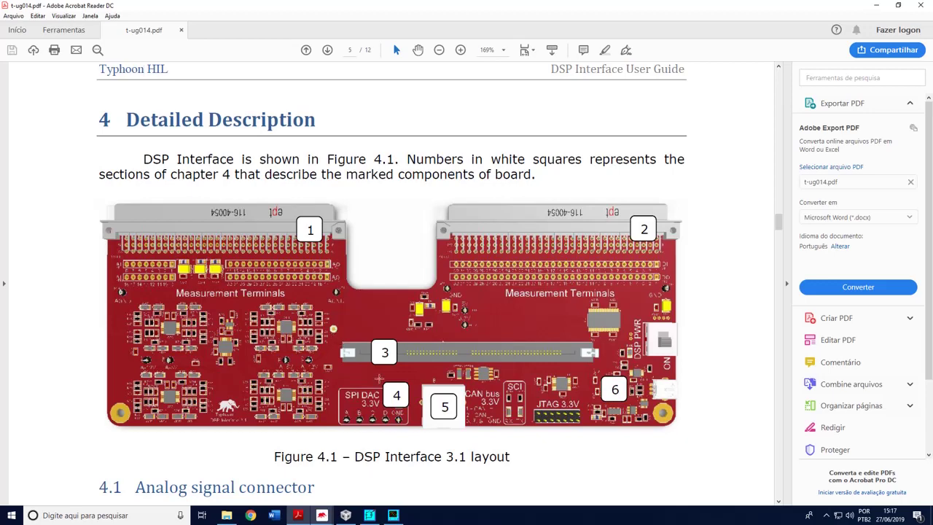
# Step: Return to PSIM and delete the wire between ADC output D0 and the ZOH
pyautogui.click(370, 516)
pyautogui.click(442, 367)
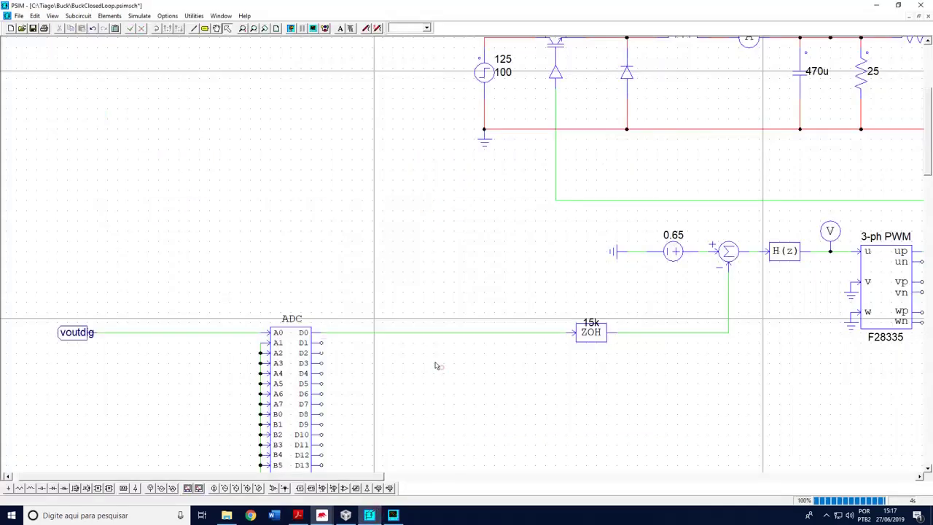
pyautogui.scroll(-3, 427, 328)
pyautogui.click(421, 216)
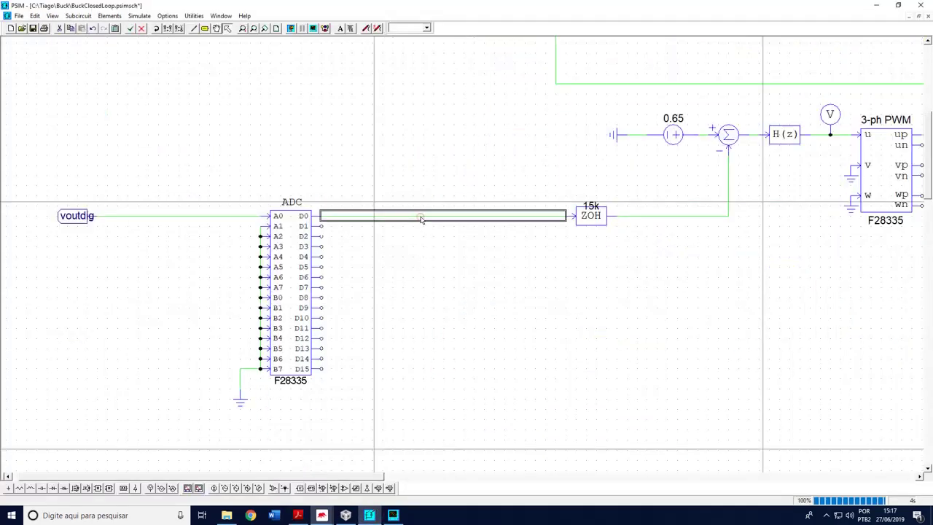
pyautogui.press('Delete')
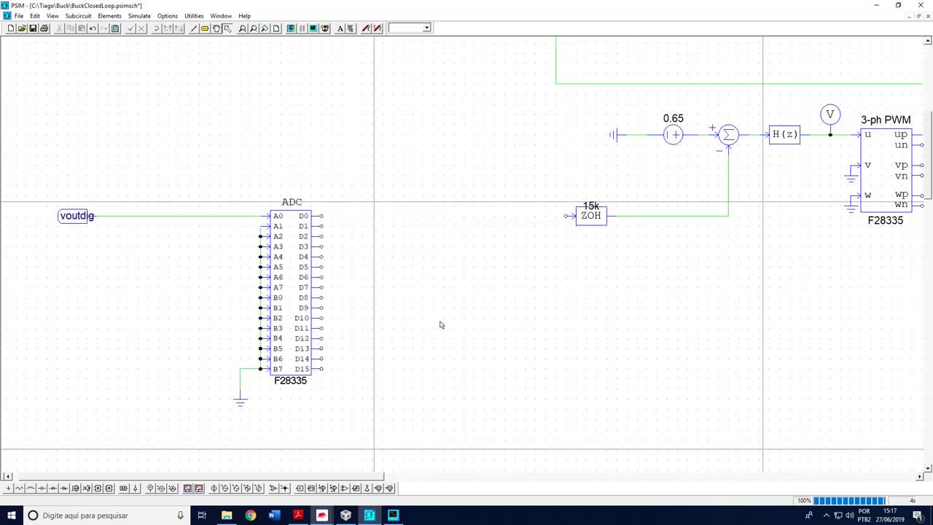
# Step: Move the disabled 1.5 subtraction and 5/1.5 gain blocks between the ADC and ZOH, enable them, and align them with D0
pyautogui.scroll(-3, 440, 325)
pyautogui.moveTo(466, 348); pyautogui.dragTo(698, 477)
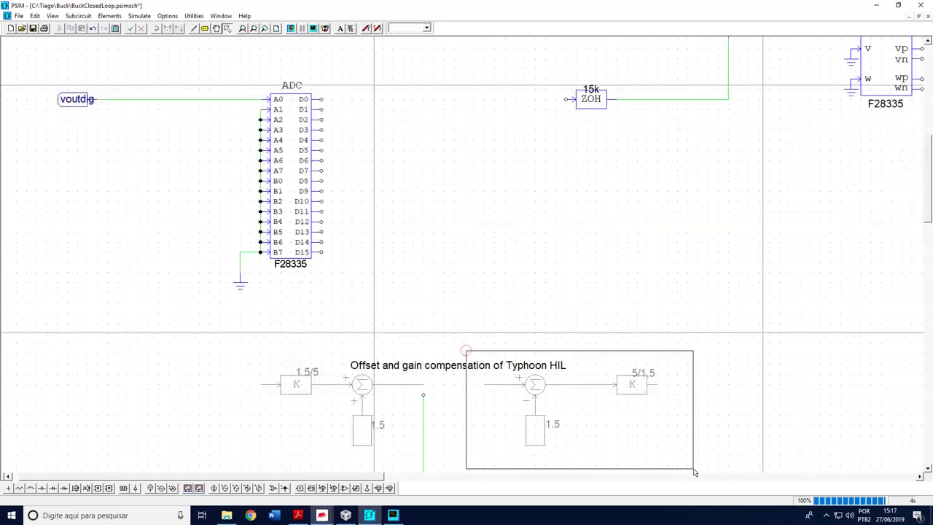
pyautogui.moveTo(642, 384); pyautogui.dragTo(519, 109)
pyautogui.scroll(3, 540, 221)
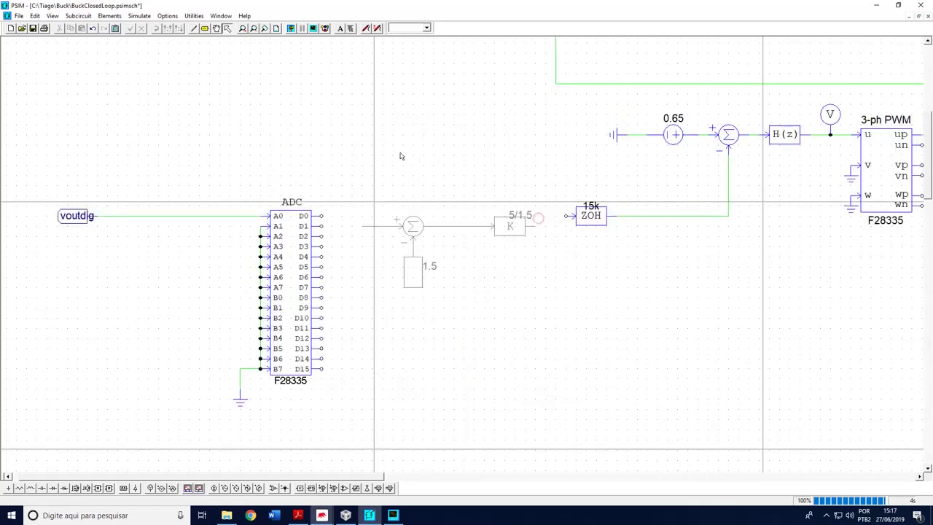
pyautogui.moveTo(351, 182); pyautogui.dragTo(550, 345)
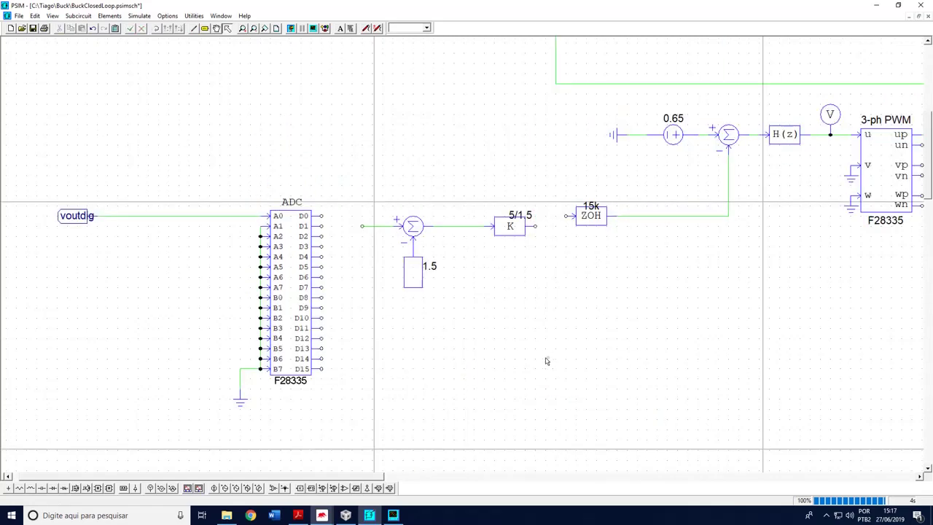
pyautogui.moveTo(515, 235); pyautogui.dragTo(514, 226)
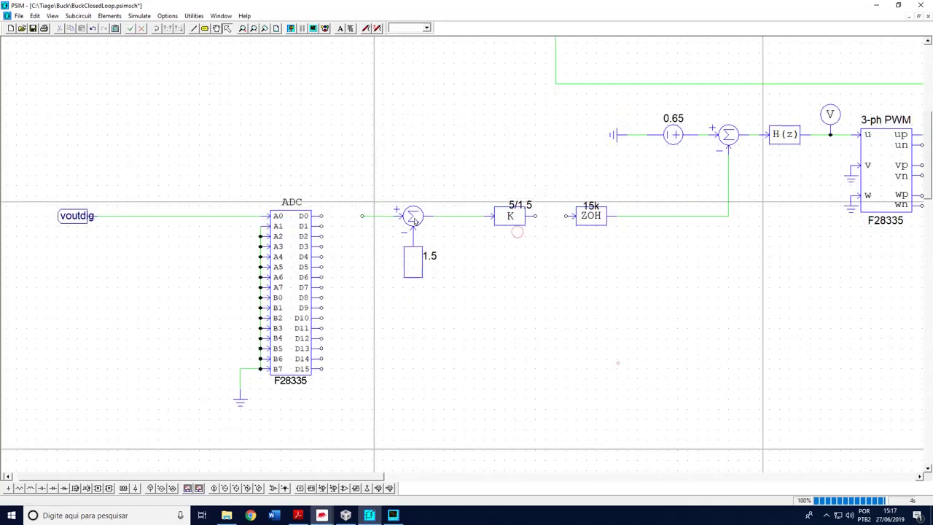
# Step: Wire ADC output D0 to the summer and the 5/1.5 gain to the ZOH, and shift the gain's label slightly upward
pyautogui.hotkey('ctrl', 'w')
pyautogui.moveTo(321, 217); pyautogui.dragTo(363, 216)
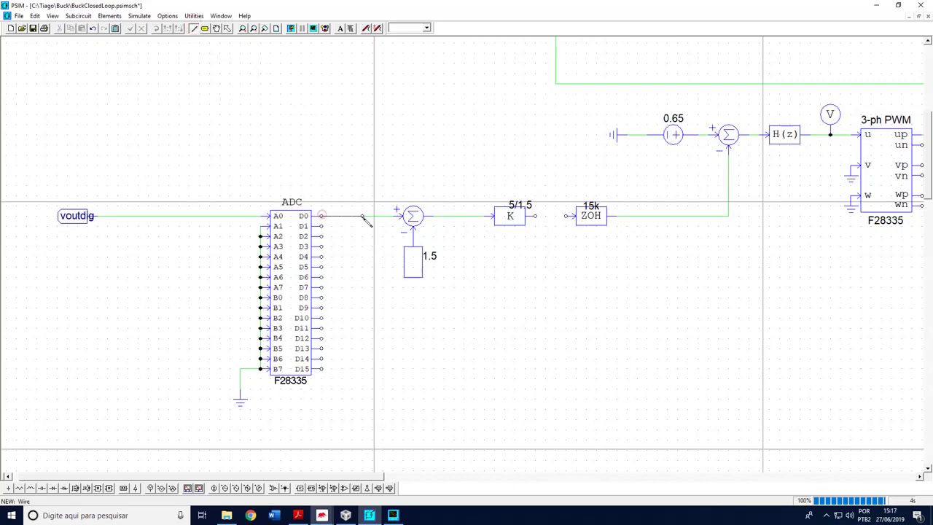
pyautogui.moveTo(536, 216); pyautogui.dragTo(522, 202)
pyautogui.press('Escape')
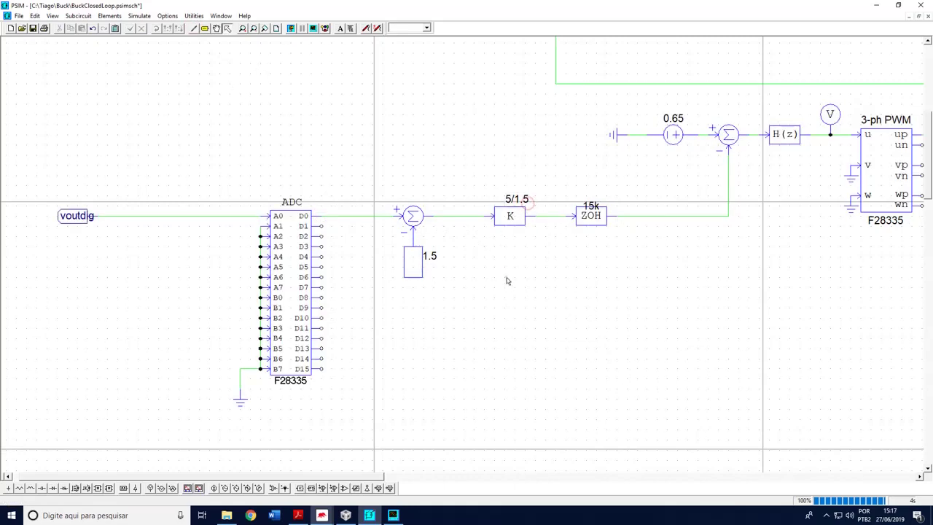
# Step: Place the "Offset and gain compensation of Typhoon HIL" text above the compensation blocks between the ADC and ZOH
pyautogui.scroll(-3, 506, 277)
pyautogui.click(444, 369)
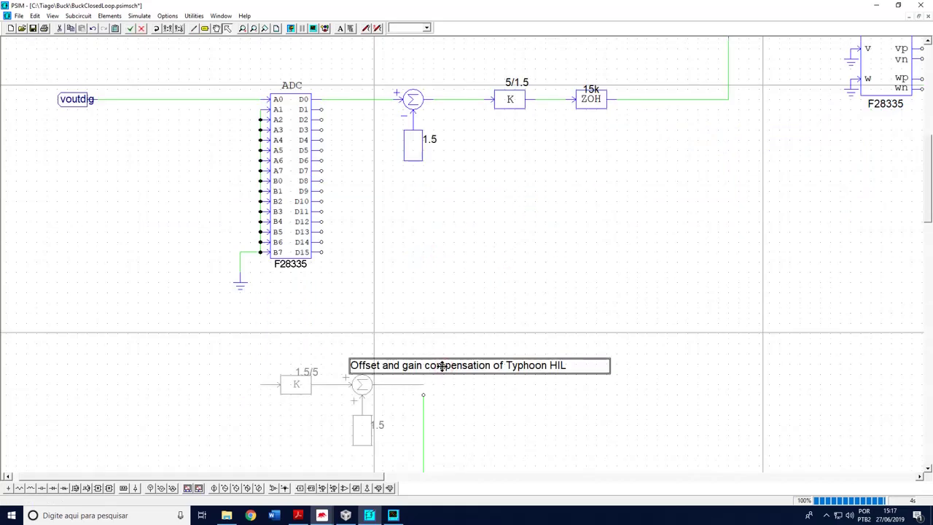
pyautogui.moveTo(443, 366); pyautogui.dragTo(441, 65)
pyautogui.scroll(6, 546, 278)
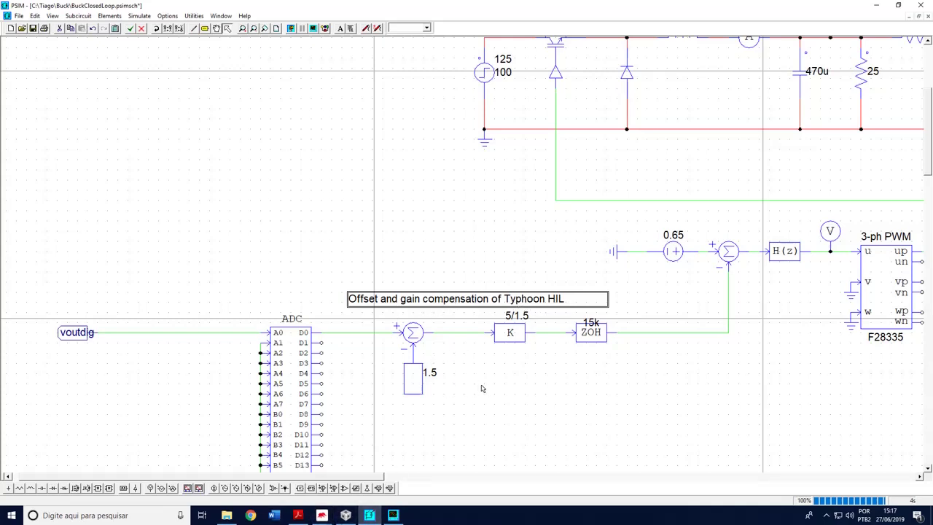
# Step: Recheck the HIL analog output and DSP ADCIN voltage ranges in the PDF's scaling paragraph
pyautogui.click(297, 515)
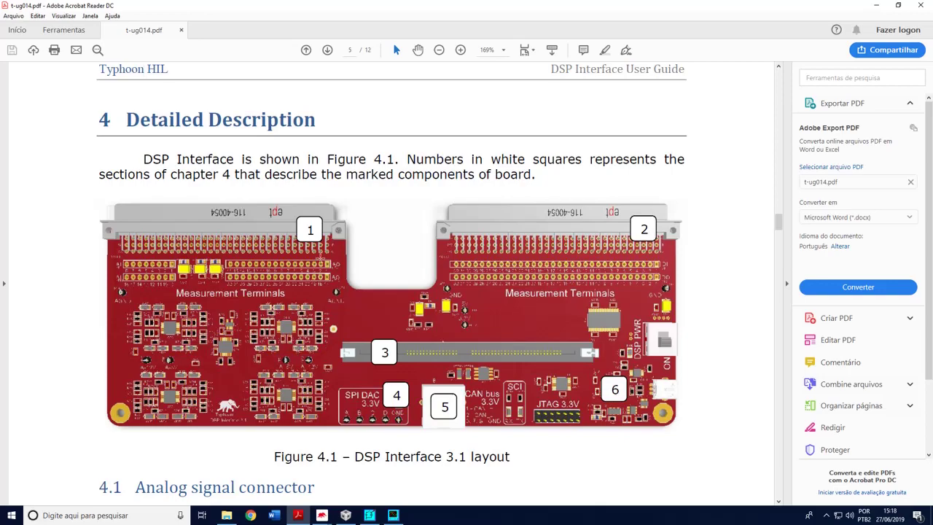
pyautogui.scroll(-10, 380, 306)
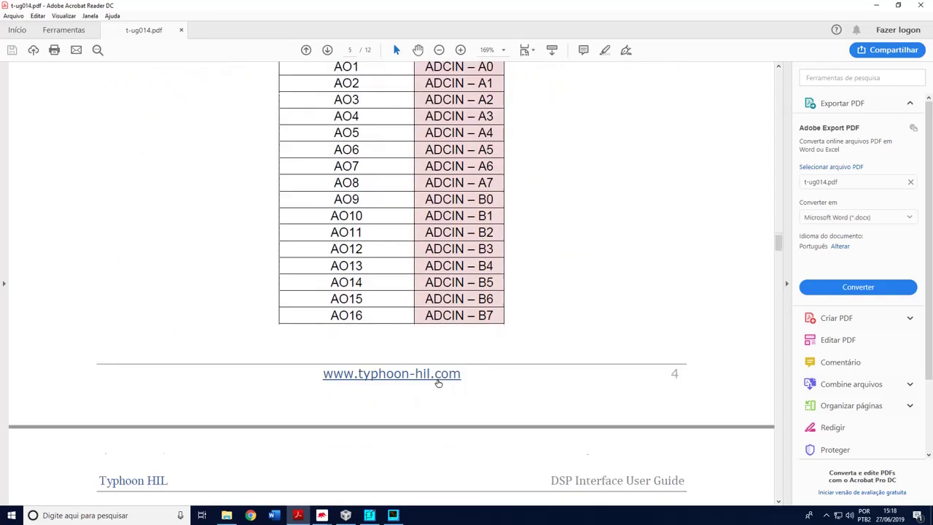
pyautogui.scroll(-3, 438, 382)
pyautogui.moveTo(395, 386); pyautogui.dragTo(420, 388)
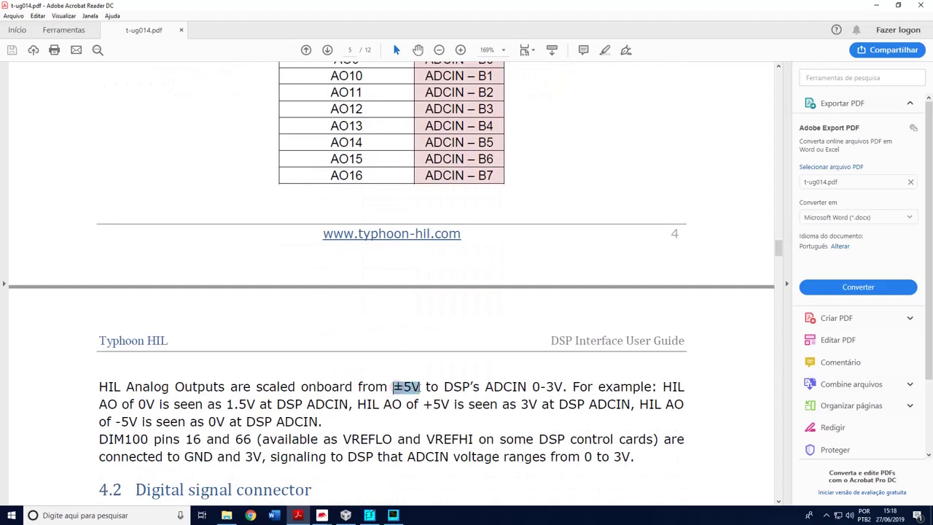
pyautogui.moveTo(533, 387); pyautogui.dragTo(563, 388)
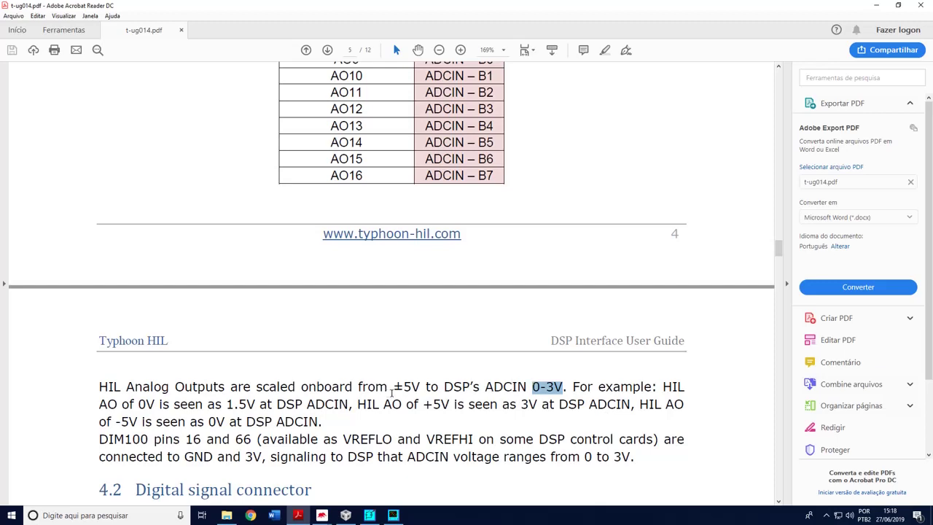
# Step: Return to PSIM and review the 1.5 offset constant and the 5/1.5 gain after the ADC
pyautogui.click(370, 515)
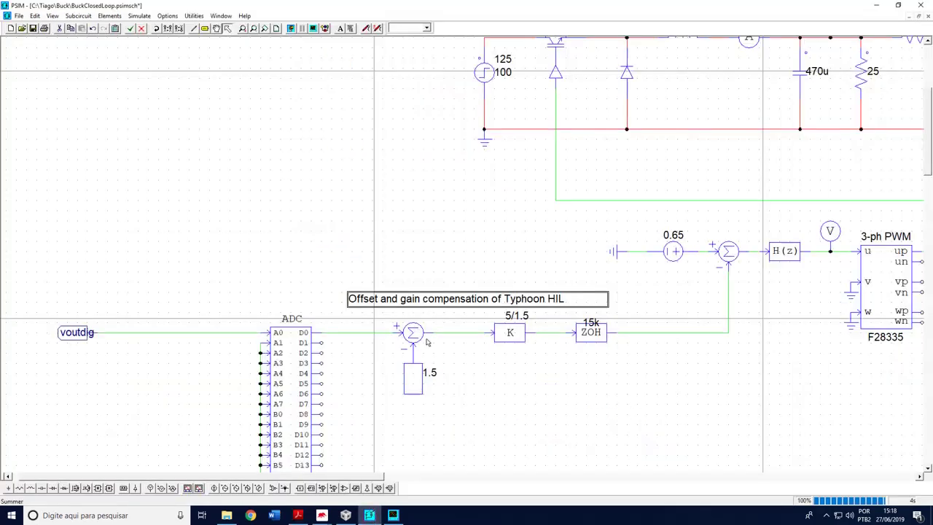
pyautogui.click(438, 364)
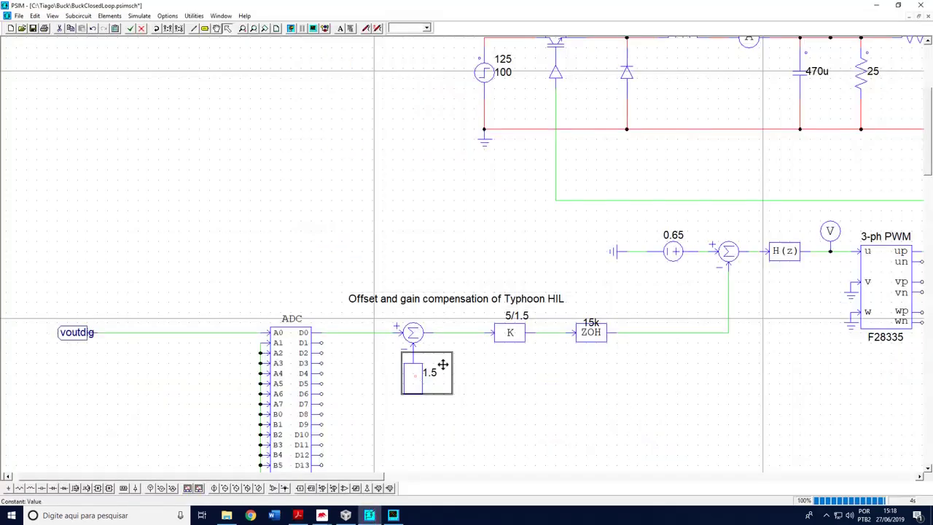
pyautogui.click(516, 325)
pyautogui.click(520, 373)
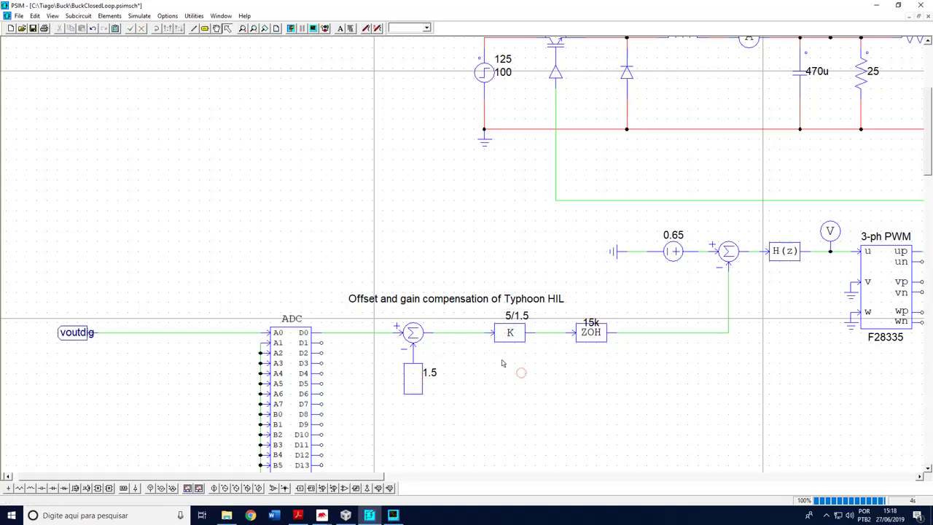
# Step: Move the voutdig label farther from the ADC and select its wire to input A0 for removal
pyautogui.scroll(-3, 514, 369)
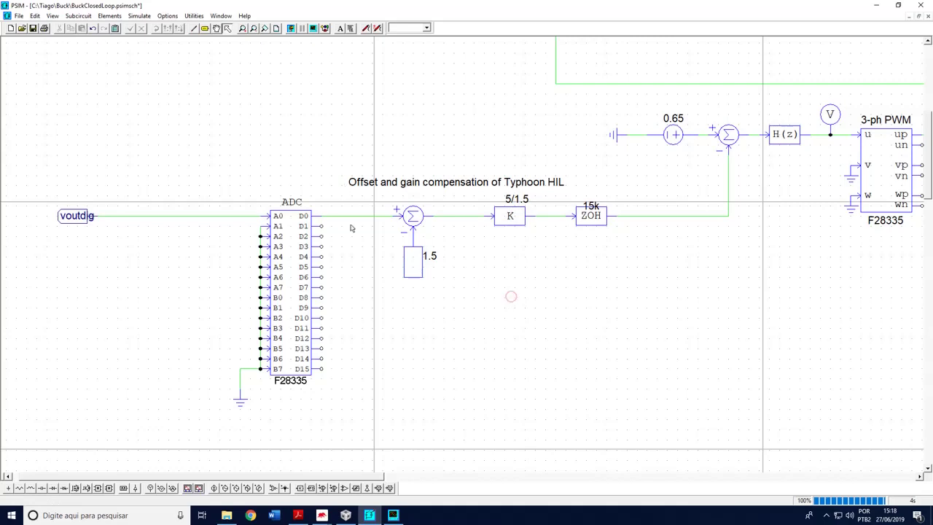
pyautogui.moveTo(83, 217); pyautogui.dragTo(52, 215)
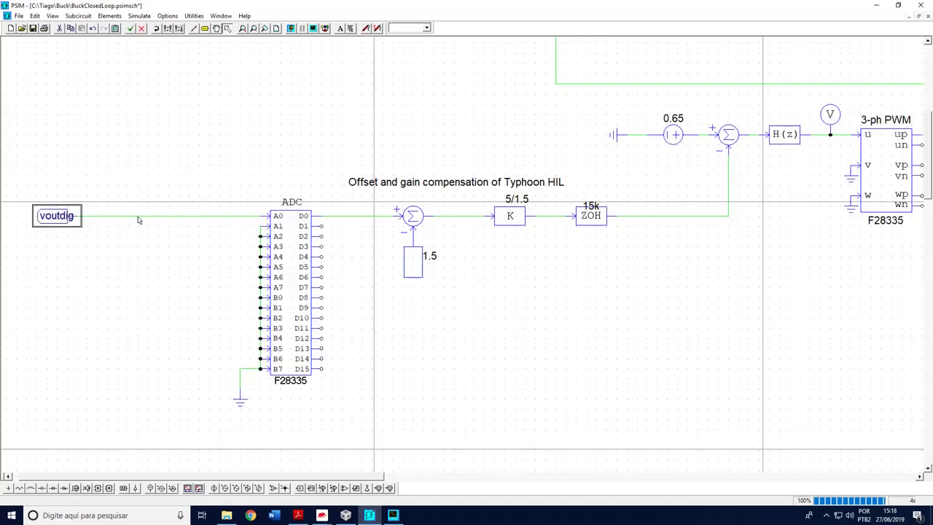
pyautogui.click(136, 215)
pyautogui.click(145, 229)
# Step: Move the disabled 1.5/5 gain and 1.5 addition blocks between voutdig and ADC input A0, and delete the stray vertical wire
pyautogui.scroll(-3, 146, 229)
pyautogui.moveTo(227, 232); pyautogui.dragTo(423, 372)
pyautogui.scroll(2, 358, 411)
pyautogui.moveTo(361, 421); pyautogui.dragTo(189, 138)
pyautogui.click(249, 77)
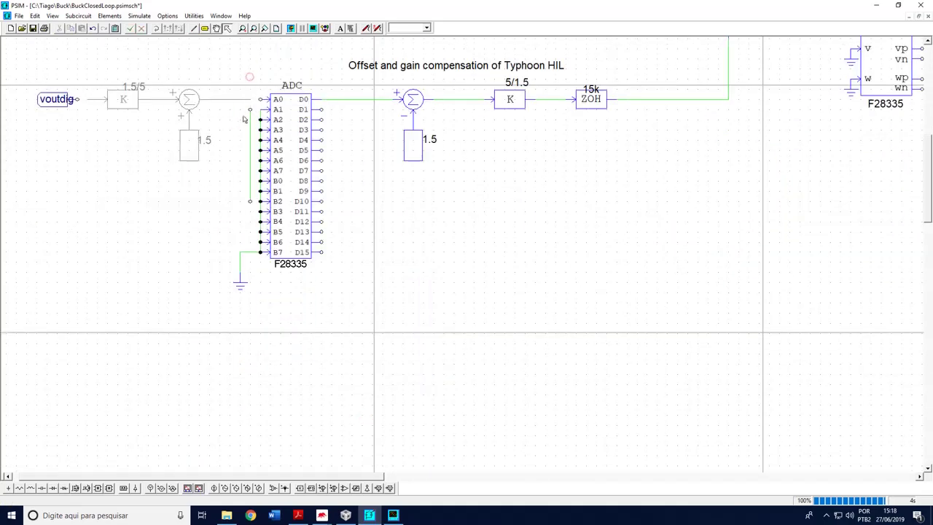
pyautogui.click(250, 120)
pyautogui.press('Delete')
# Step: Enable the 1.5/5 gain and 1.5 addition blocks and wire them between voutdig and ADC input A0
pyautogui.moveTo(71, 72); pyautogui.dragTo(256, 197)
pyautogui.click(178, 56)
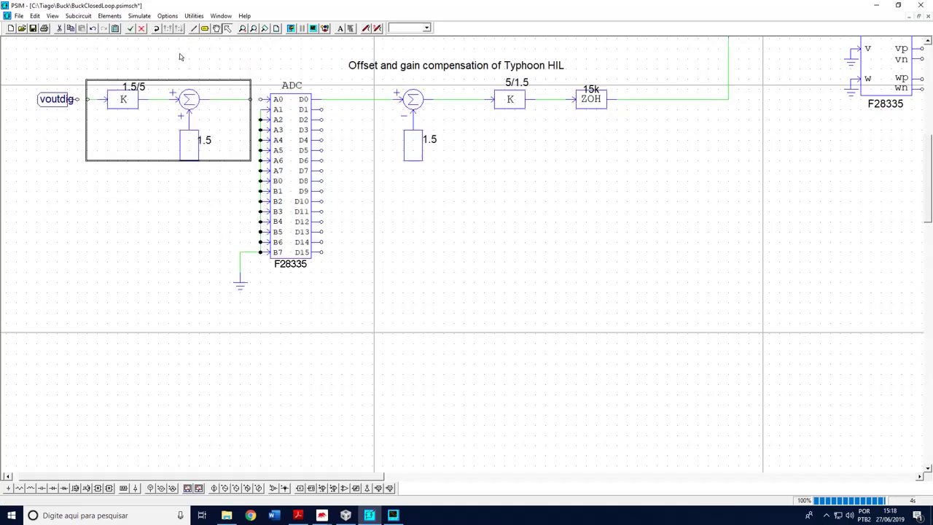
pyautogui.click(194, 28)
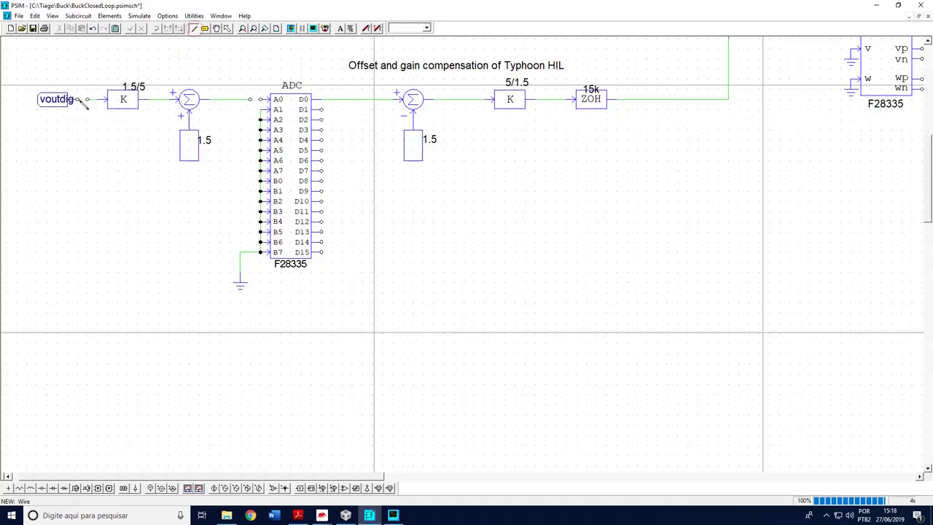
pyautogui.moveTo(250, 99); pyautogui.dragTo(269, 99)
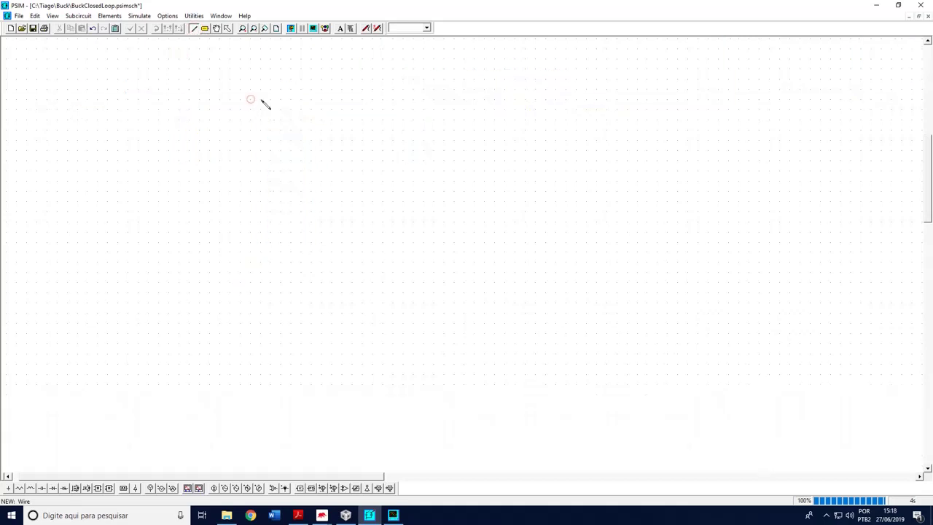
# Step: Run the simulation, zoom in on the Vout_dig response around 0.25 s to 0.4 s, and return to the schematic
pyautogui.click(292, 28)
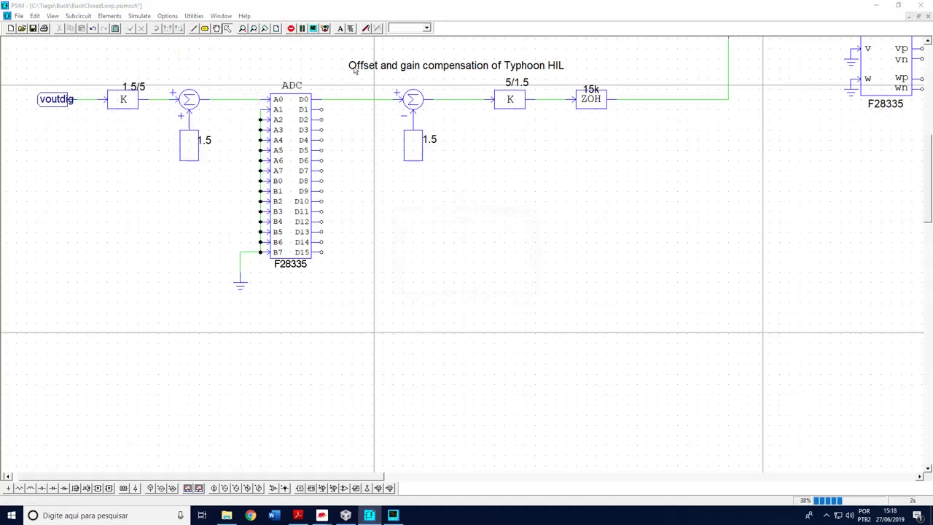
pyautogui.moveTo(353, 67); pyautogui.dragTo(586, 213)
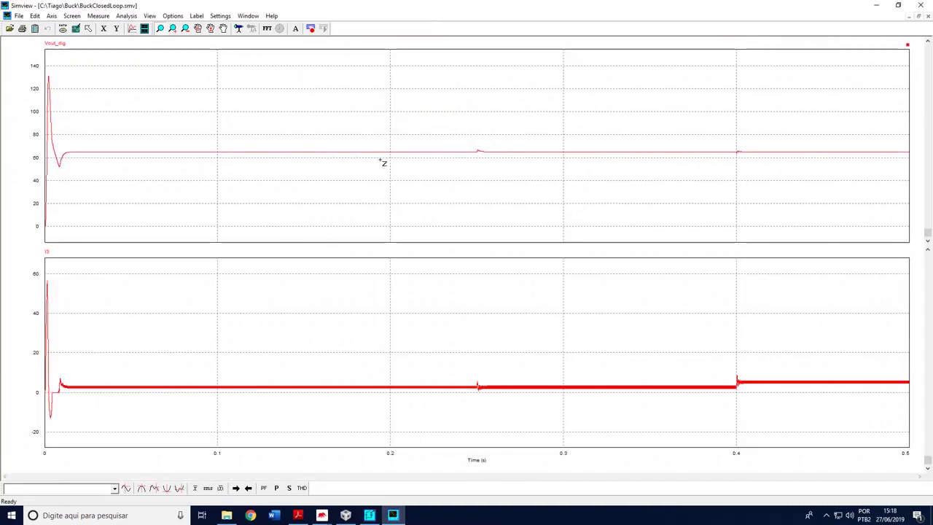
pyautogui.moveTo(380, 133); pyautogui.dragTo(781, 186)
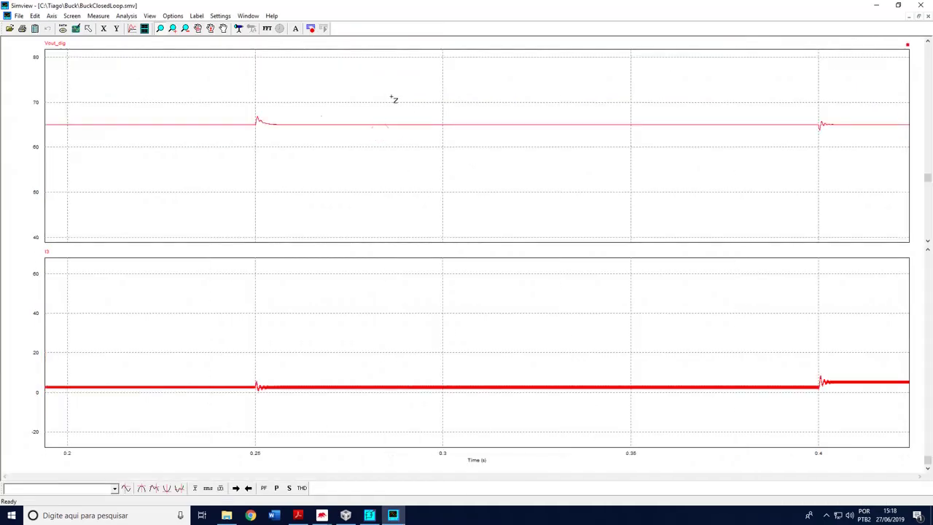
pyautogui.click(877, 6)
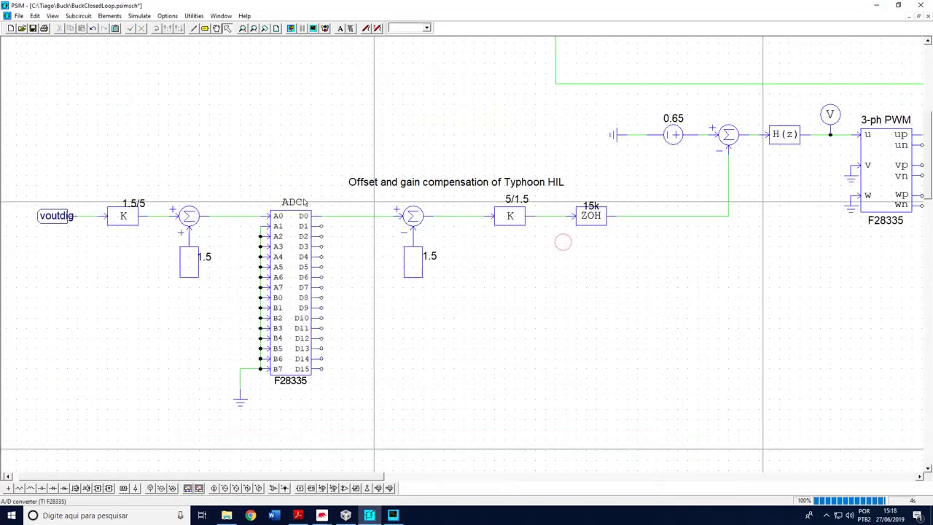
# Step: Generate the F28335 C code from the closed-loop buck schematic and close the generated code window
pyautogui.moveTo(148, 112); pyautogui.dragTo(765, 412)
pyautogui.click(795, 435)
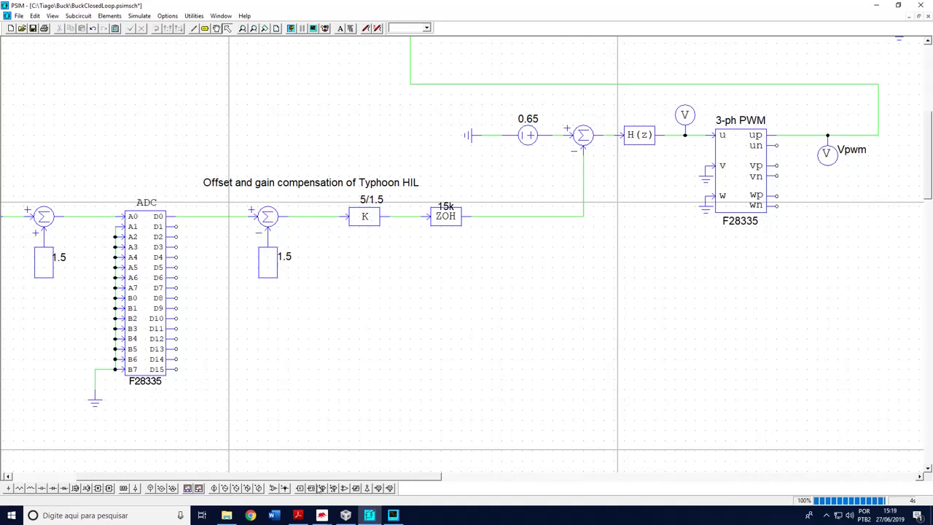
pyautogui.moveTo(294, 379); pyautogui.dragTo(341, 384)
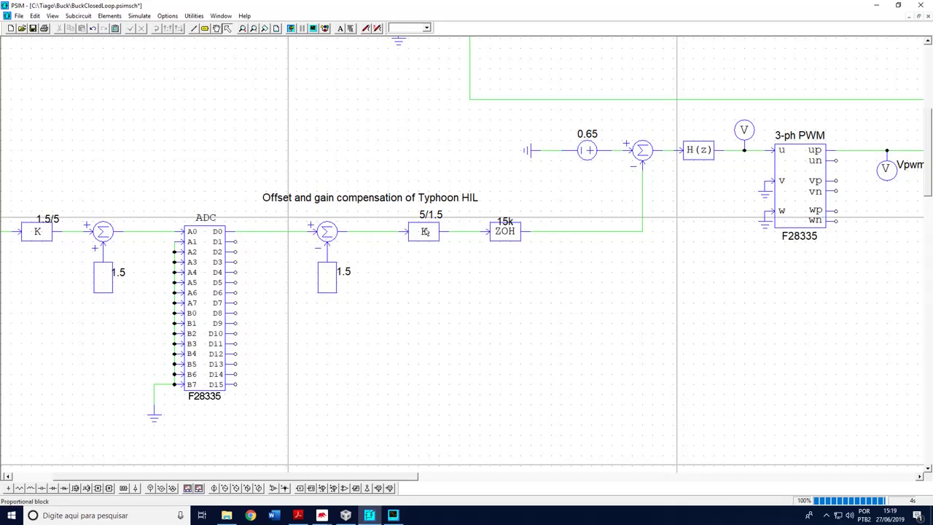
pyautogui.click(140, 16)
pyautogui.click(181, 156)
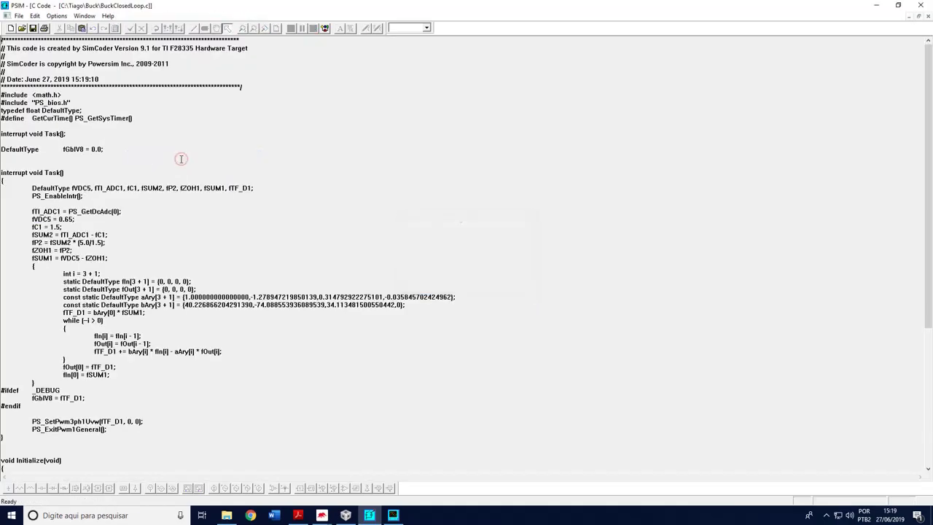
pyautogui.click(929, 18)
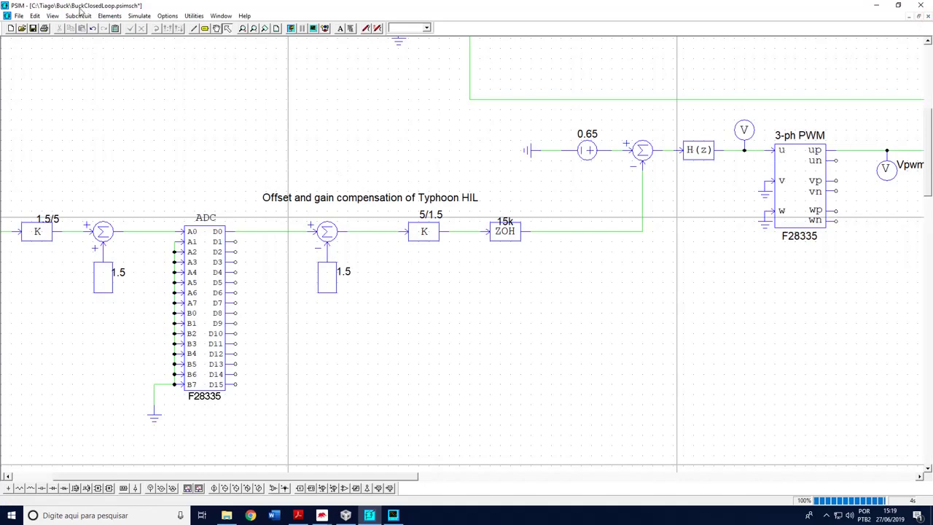
# Step: Switch to Code Composer Studio and remove the BuckOpenLoop project from the workspace, keeping its contents on disk
pyautogui.click(347, 516)
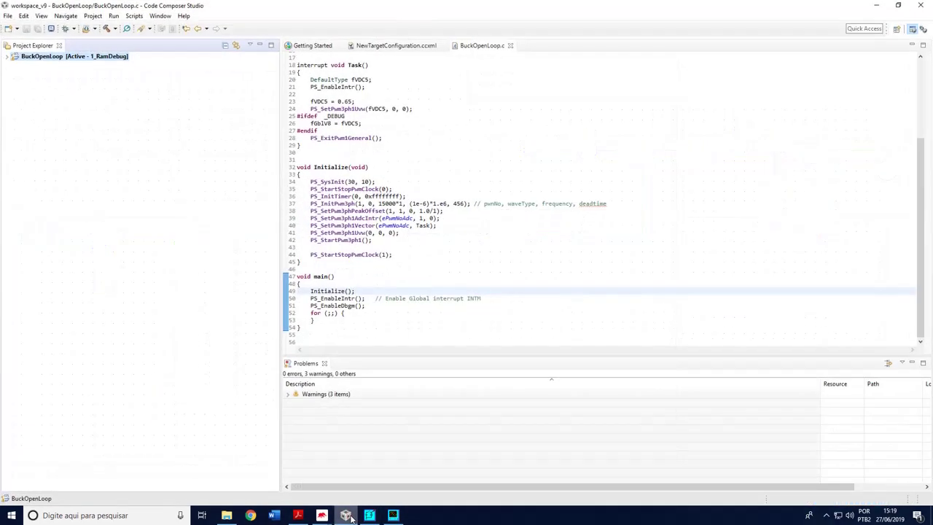
pyautogui.rightClick(56, 58)
pyautogui.click(83, 121)
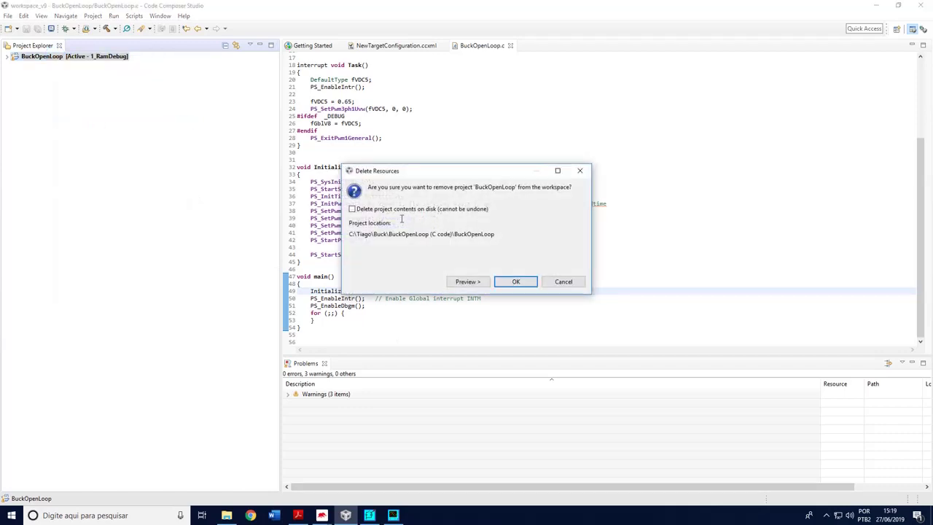
pyautogui.click(516, 282)
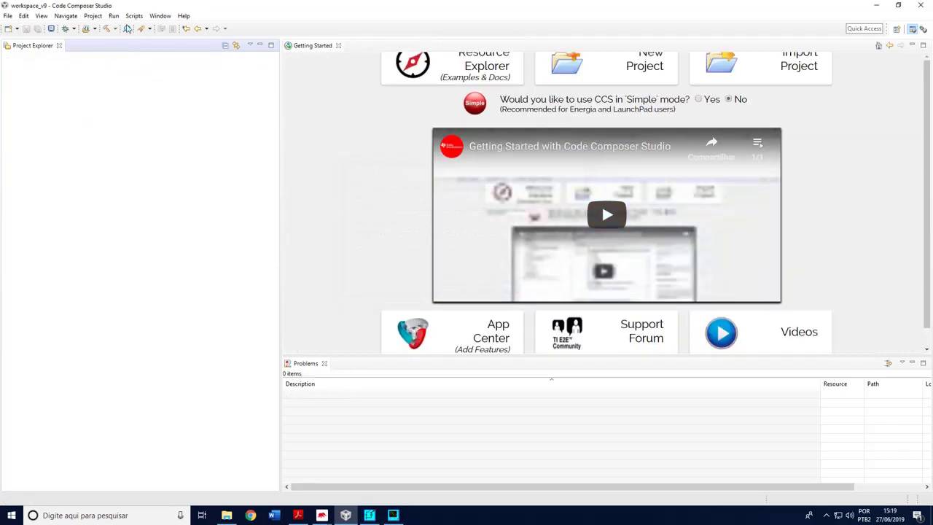
# Step: Import the legacy CCS project BuckClosedLoop.pjt from the BuckClosedLoop (C code) folder, keeping its original location
pyautogui.click(92, 15)
pyautogui.click(127, 135)
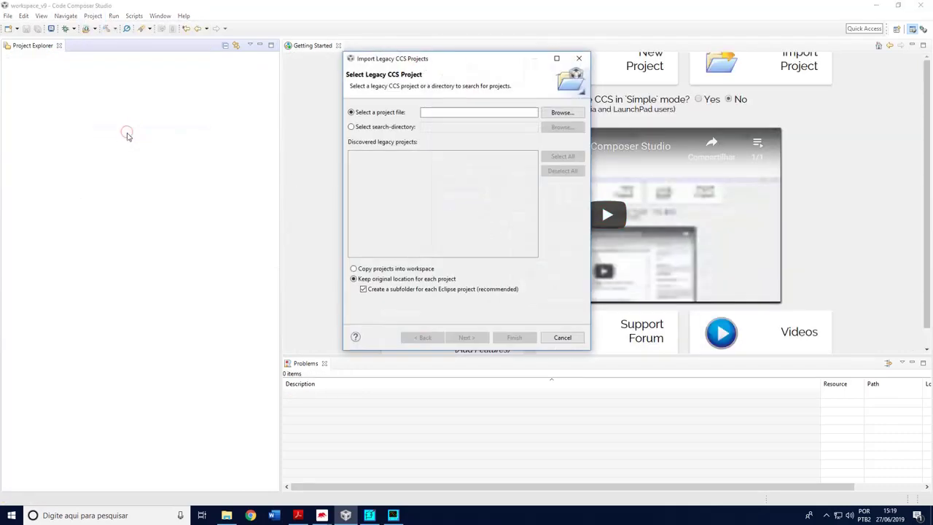
pyautogui.click(562, 112)
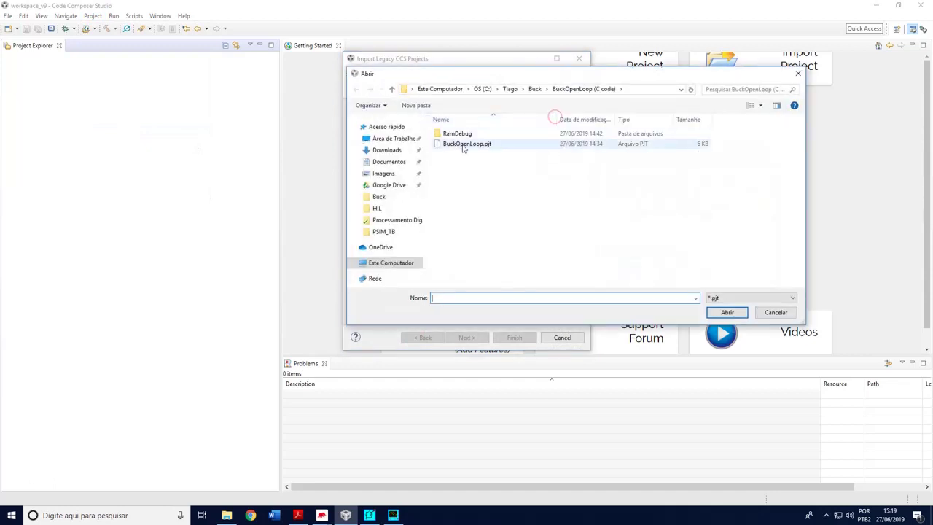
pyautogui.click(534, 89)
pyautogui.doubleClick(455, 143)
pyautogui.doubleClick(454, 136)
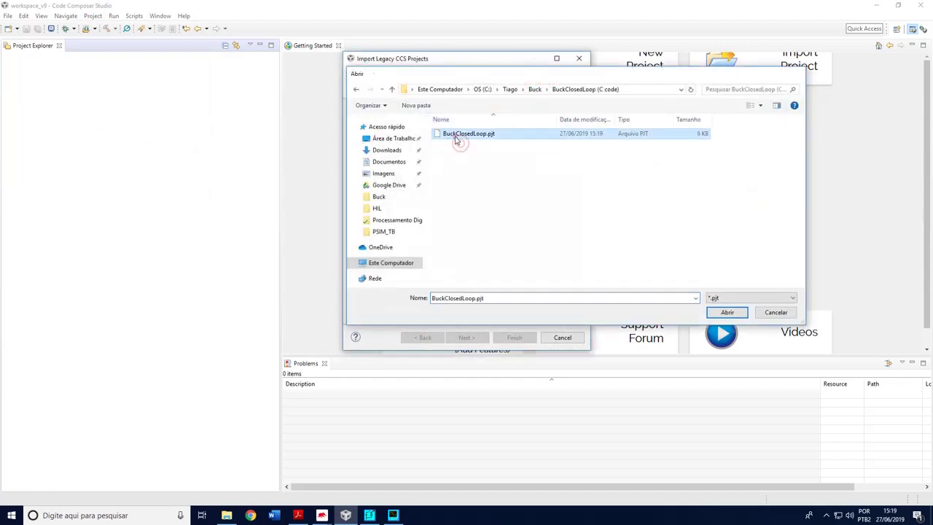
pyautogui.click(466, 337)
pyautogui.click(514, 337)
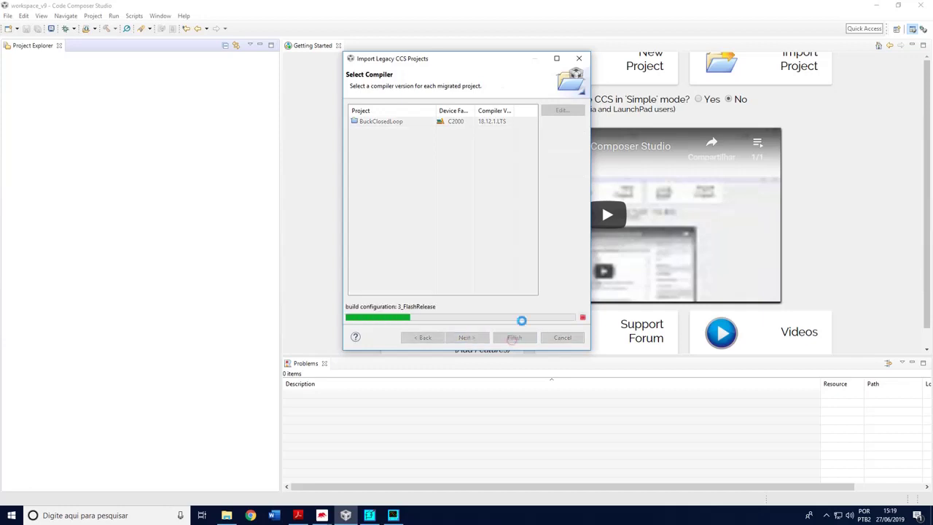
pyautogui.click(560, 215)
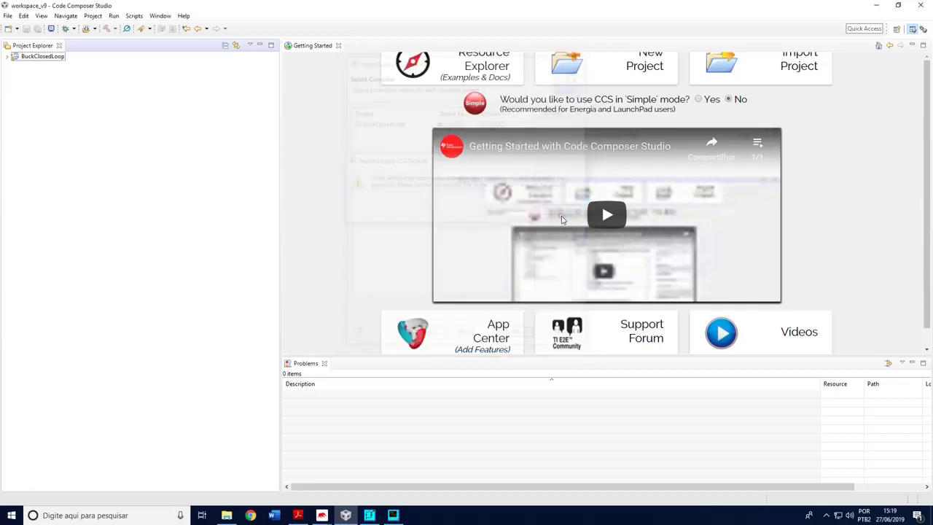
# Step: Expand the BuckClosedLoop project, open its product properties with the XDAIS entry, and apply the settings
pyautogui.doubleClick(12, 60)
pyautogui.rightClick(41, 57)
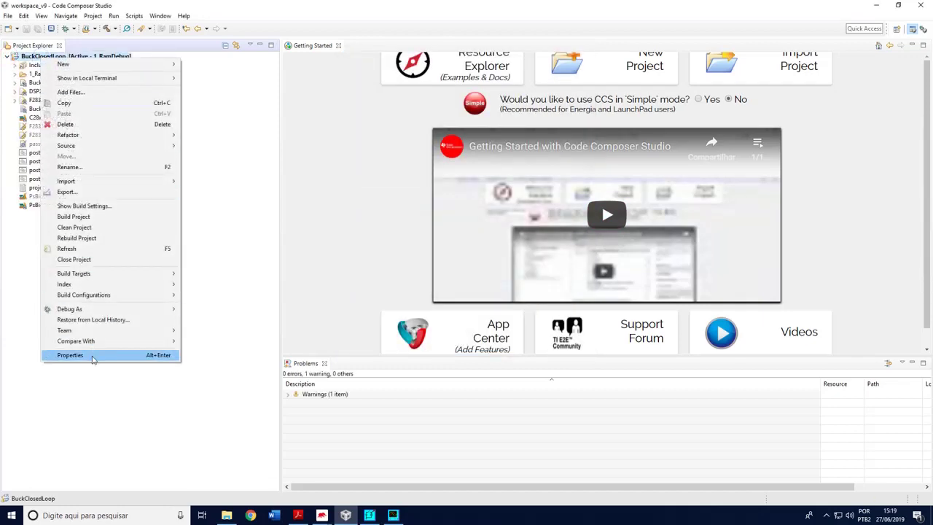
pyautogui.click(70, 355)
pyautogui.click(442, 154)
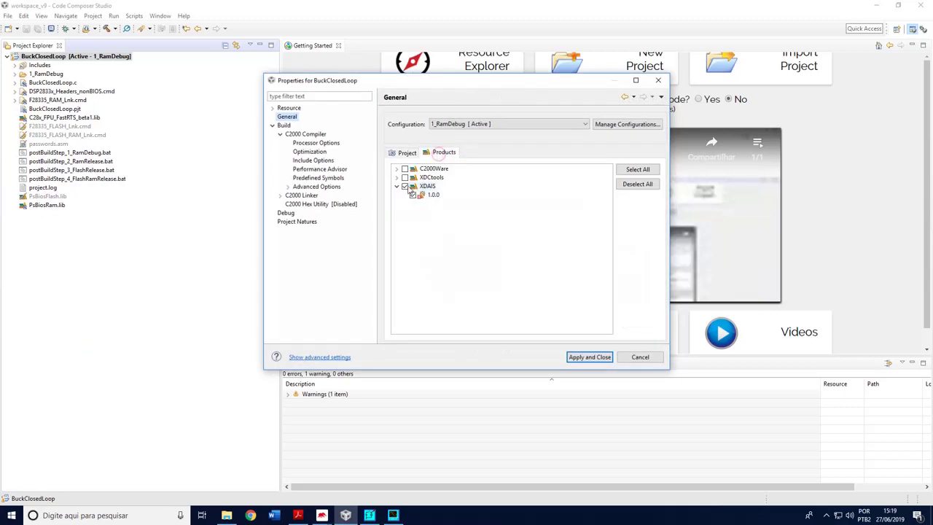
pyautogui.click(589, 358)
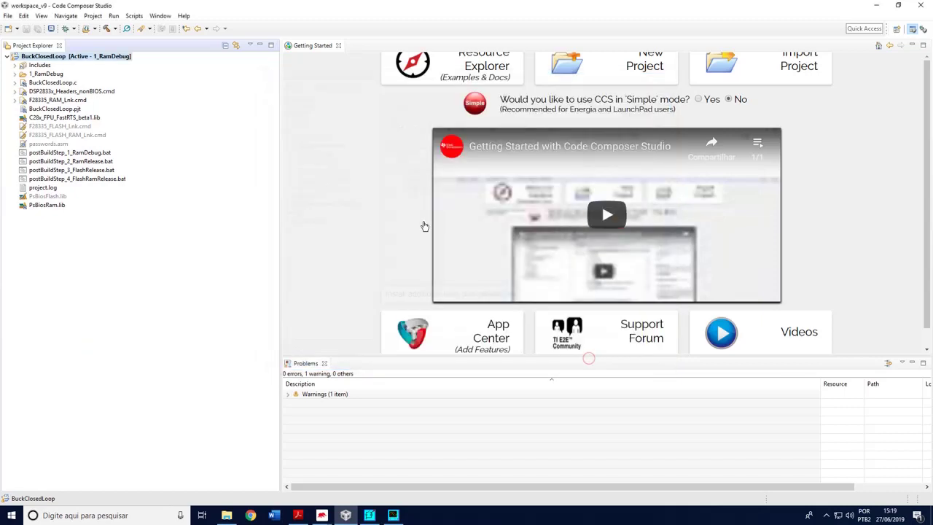
# Step: Create a target configuration file named NewTargetConfiguration.ccxml in the BuckClosedLoop project
pyautogui.rightClick(67, 62)
pyautogui.moveTo(84, 63)
pyautogui.click(261, 165)
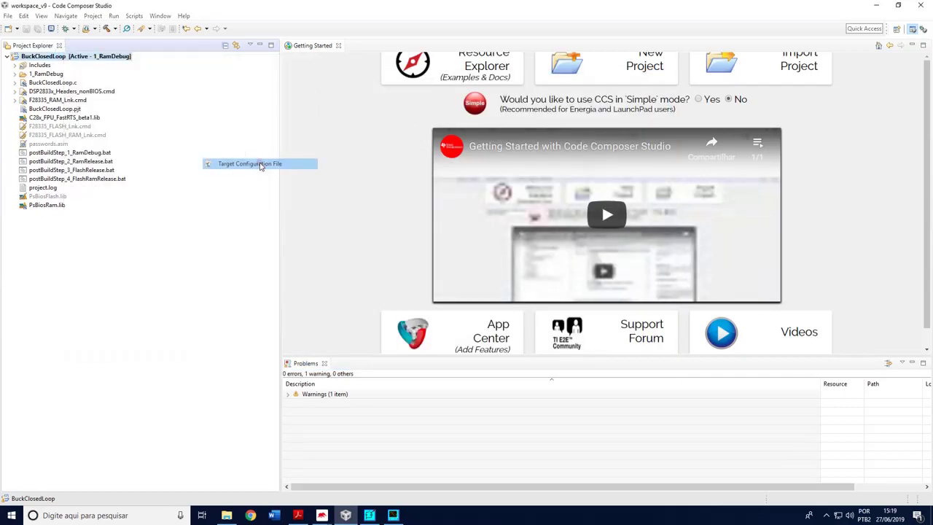
pyautogui.press('Return')
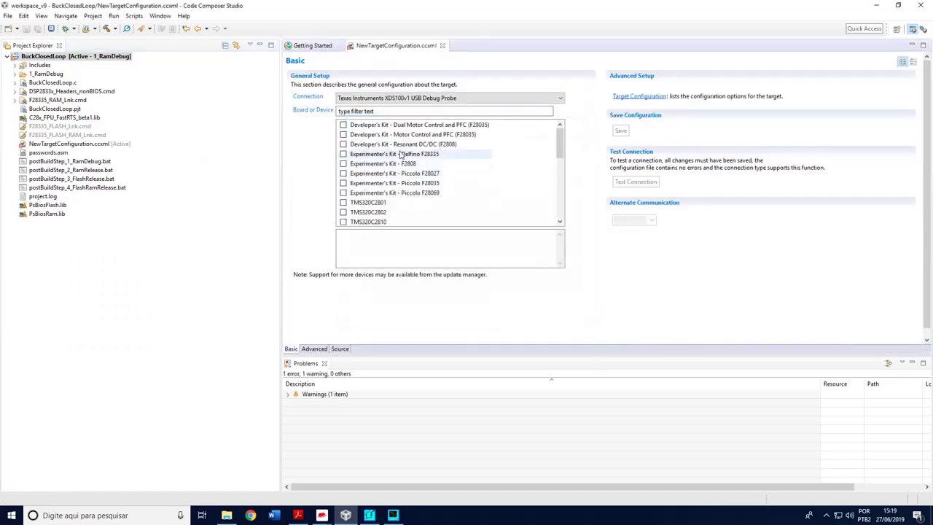
# Step: Filter the devices by 28335, choose TMS320F28335 as the target, and save the configuration
pyautogui.click(376, 109)
pyautogui.write('28335')
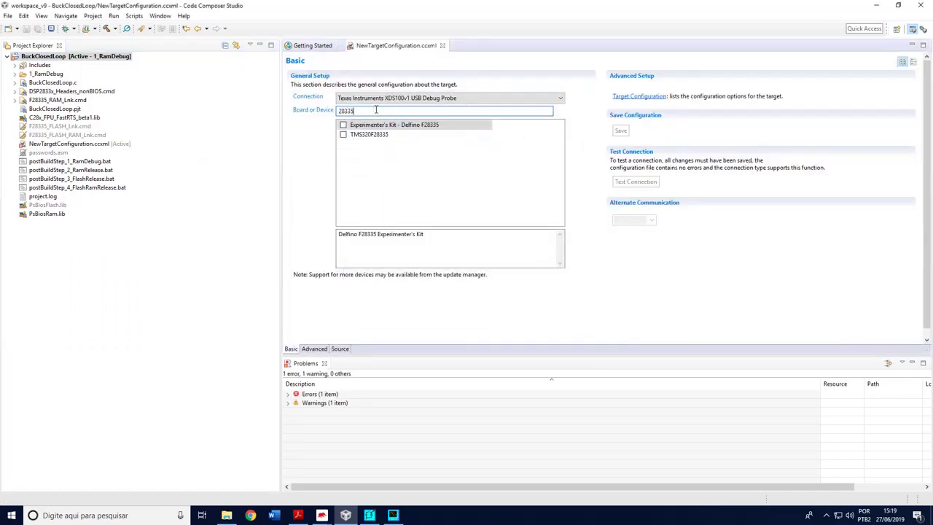
pyautogui.click(343, 134)
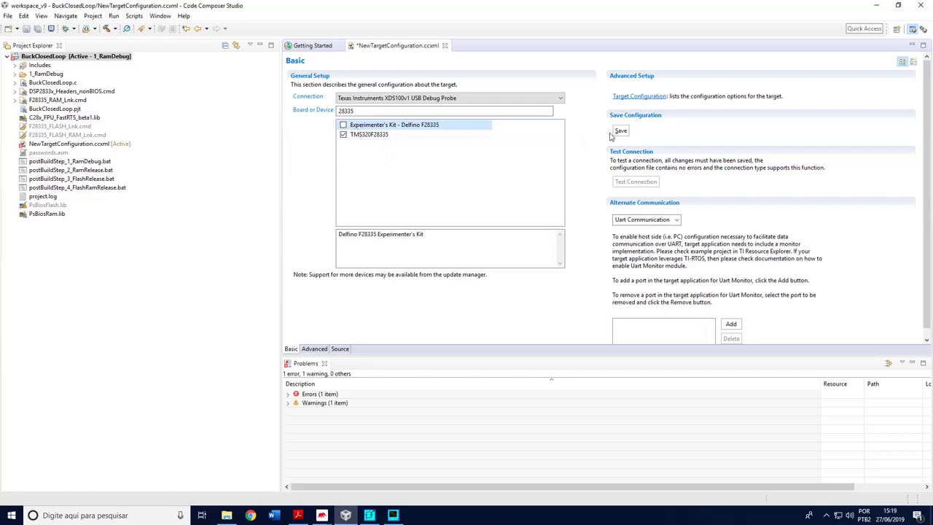
pyautogui.click(619, 132)
# Step: Test the XDS100v1 probe connection, close the report, and build and launch BuckClosedLoop in a debug session
pyautogui.click(635, 183)
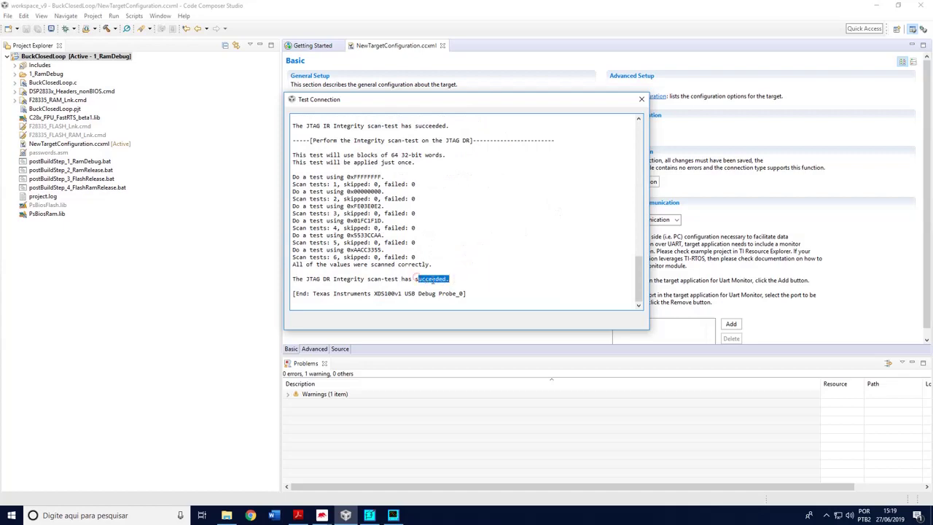
pyautogui.click(642, 100)
pyautogui.click(65, 28)
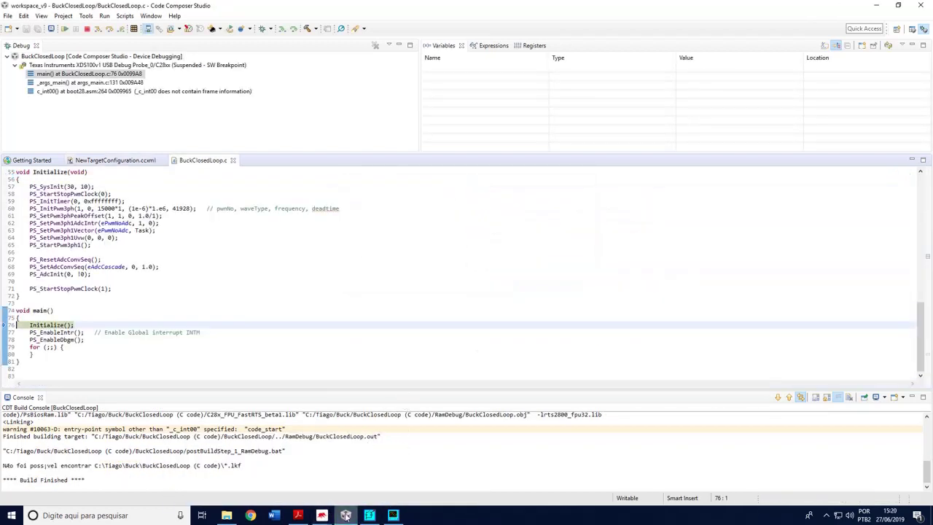
# Step: Switch to PSIM, examine the compensation and control blocks between the ADC and the 3-ph PWM, and return to Code Composer Studio
pyautogui.moveTo(368, 517)
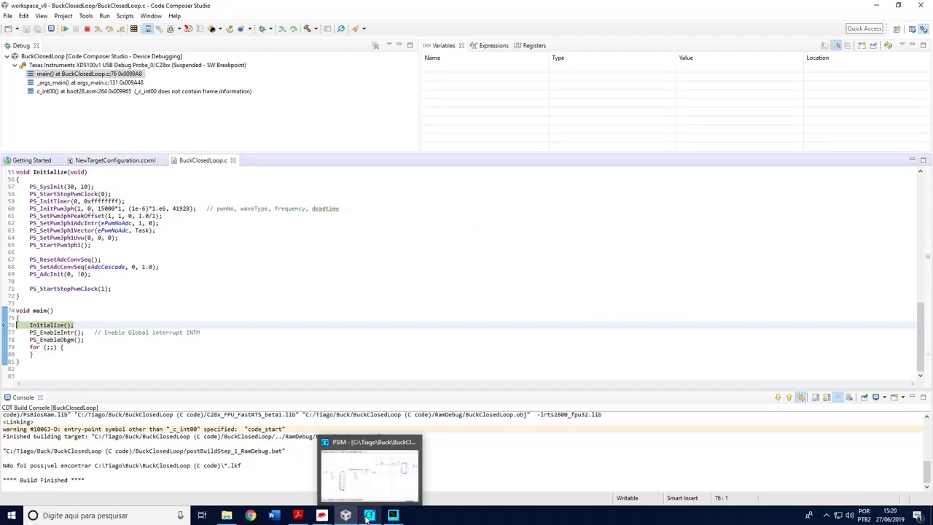
pyautogui.moveTo(326, 518)
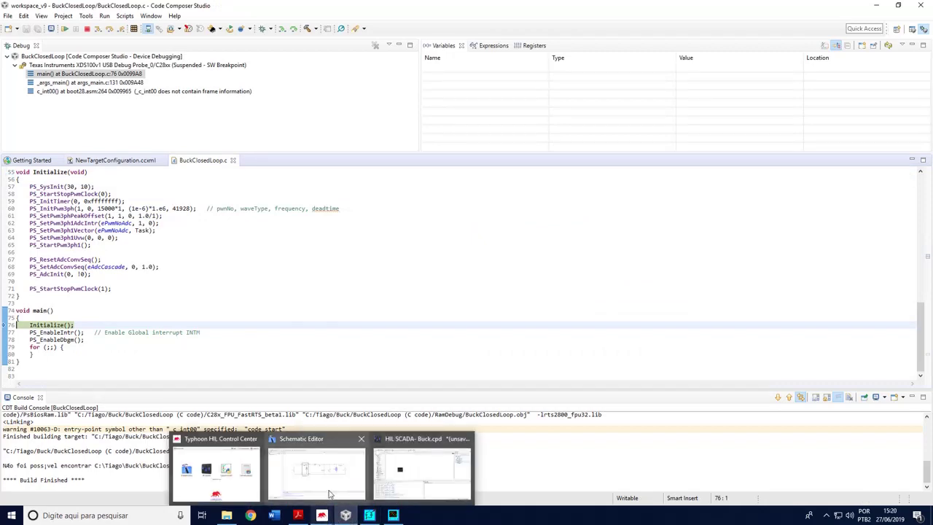
pyautogui.click(329, 490)
pyautogui.click(370, 515)
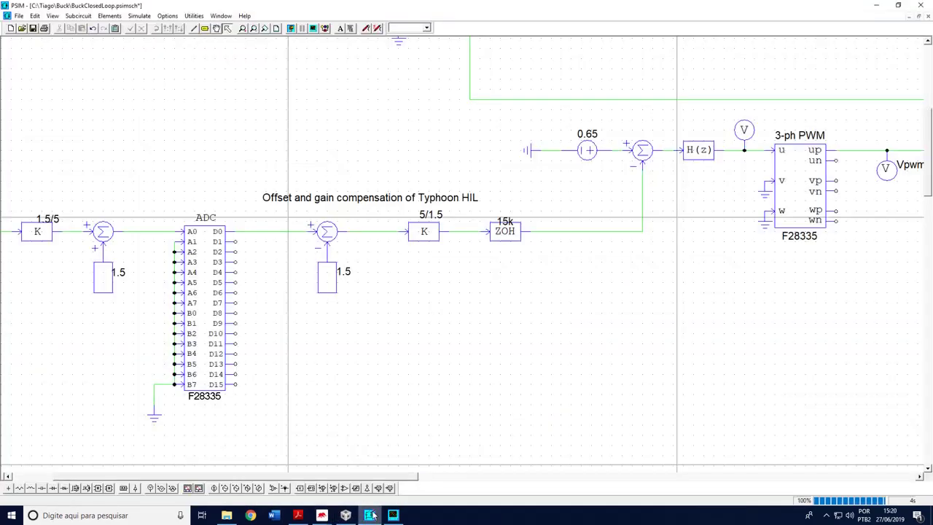
pyautogui.scroll(3, 713, 286)
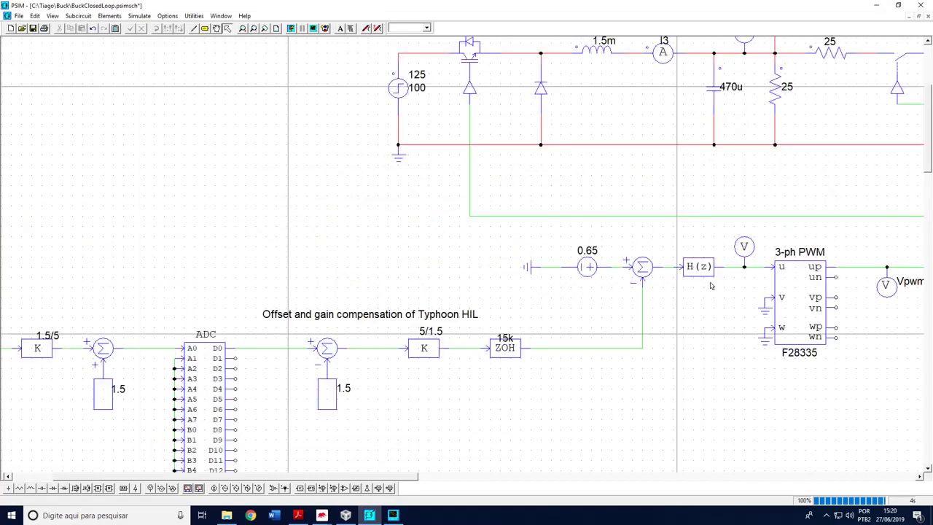
pyautogui.scroll(-1, 706, 285)
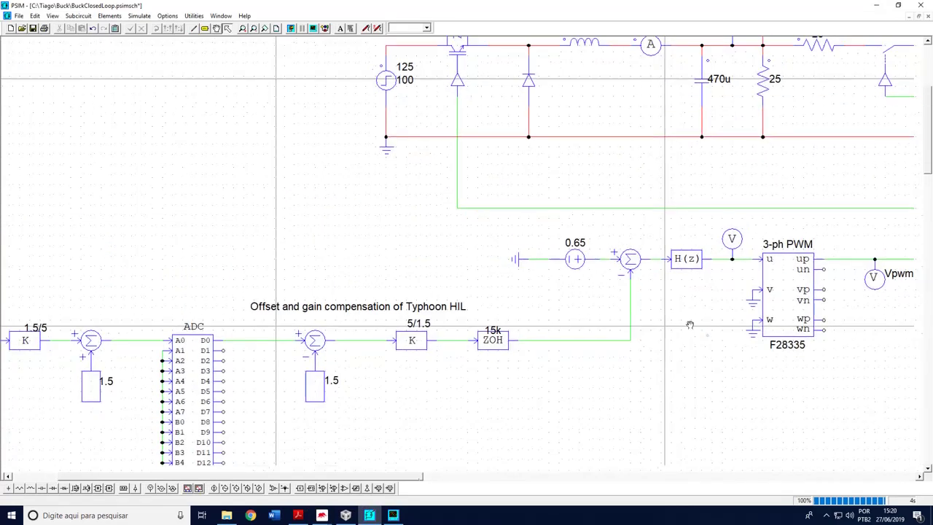
pyautogui.moveTo(266, 251); pyautogui.dragTo(734, 447)
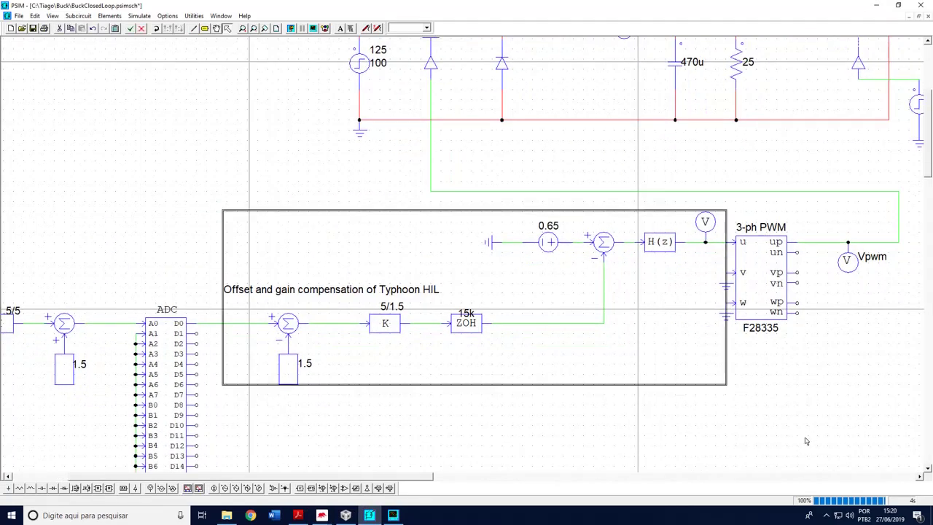
pyautogui.click(346, 516)
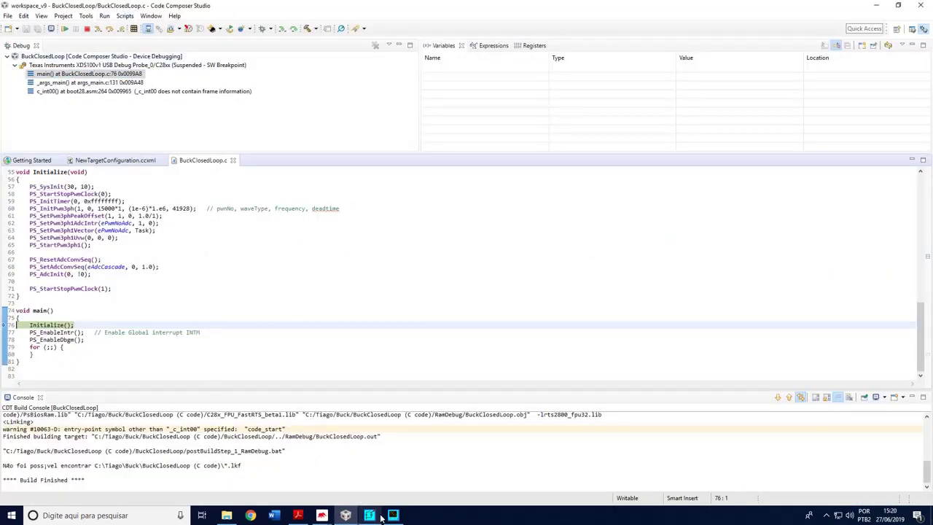
# Step: Search Windows for camera and open the Camera app to view the oscilloscope
pyautogui.moveTo(321, 517)
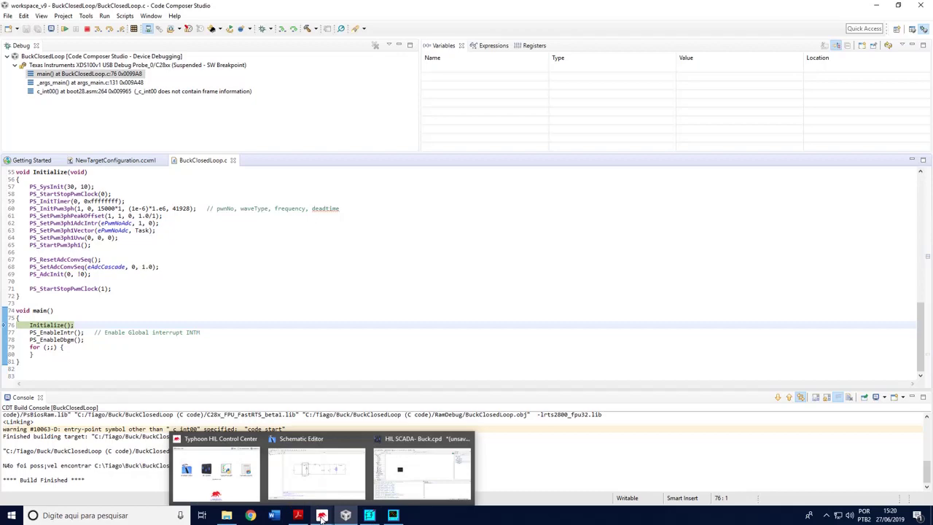
pyautogui.click(109, 514)
pyautogui.write('camera')
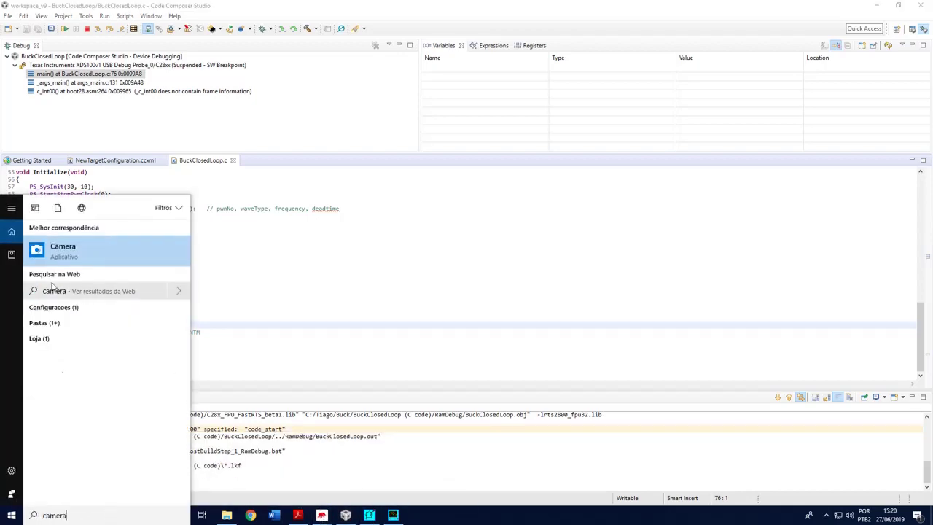
pyautogui.click(84, 248)
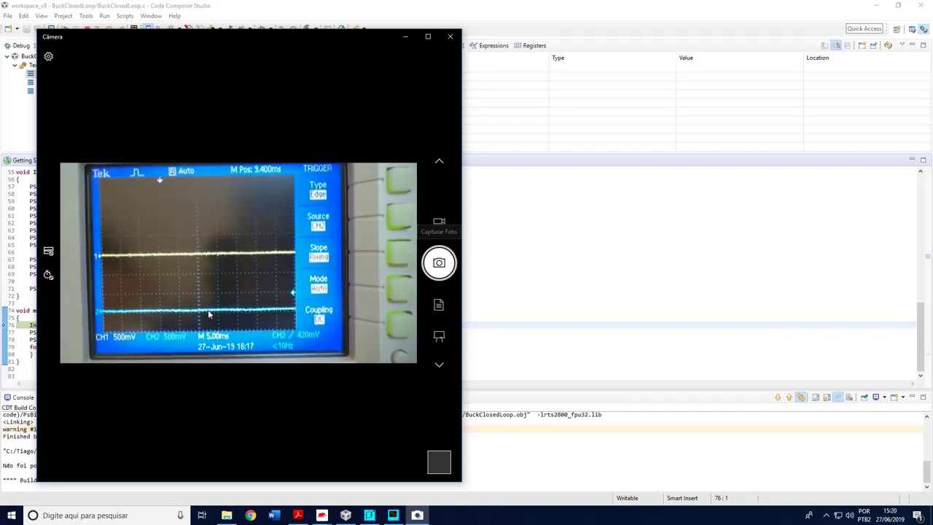
# Step: Switch to HIL SCADA, start the Buck simulation, and return to the Camera view of the oscilloscope
pyautogui.moveTo(347, 519)
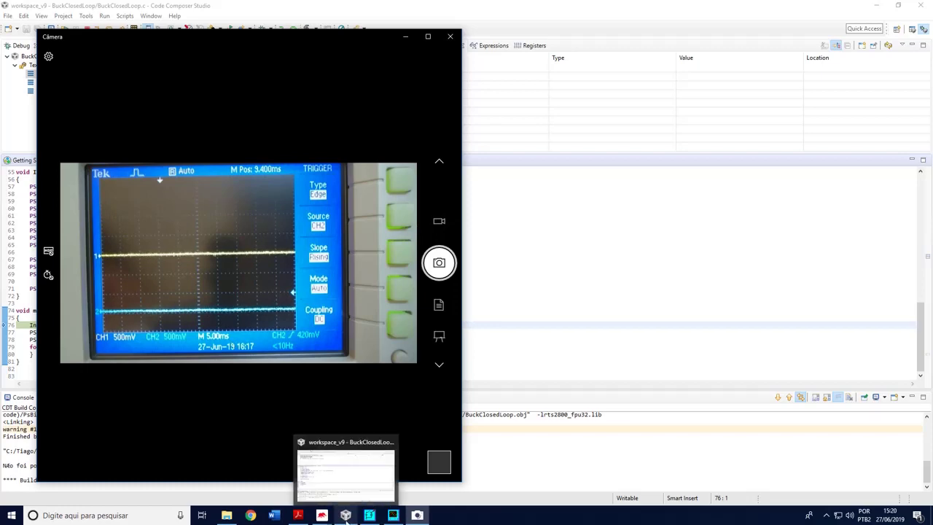
pyautogui.click(397, 479)
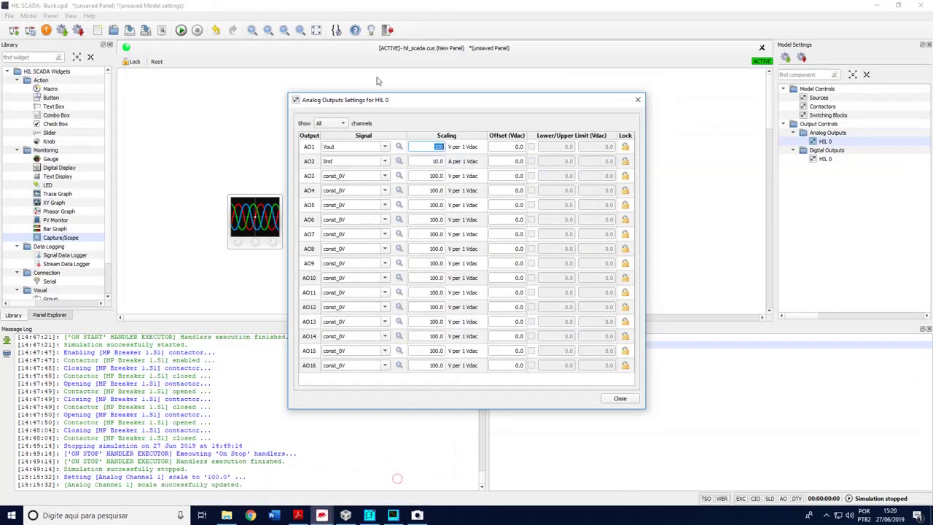
pyautogui.click(182, 35)
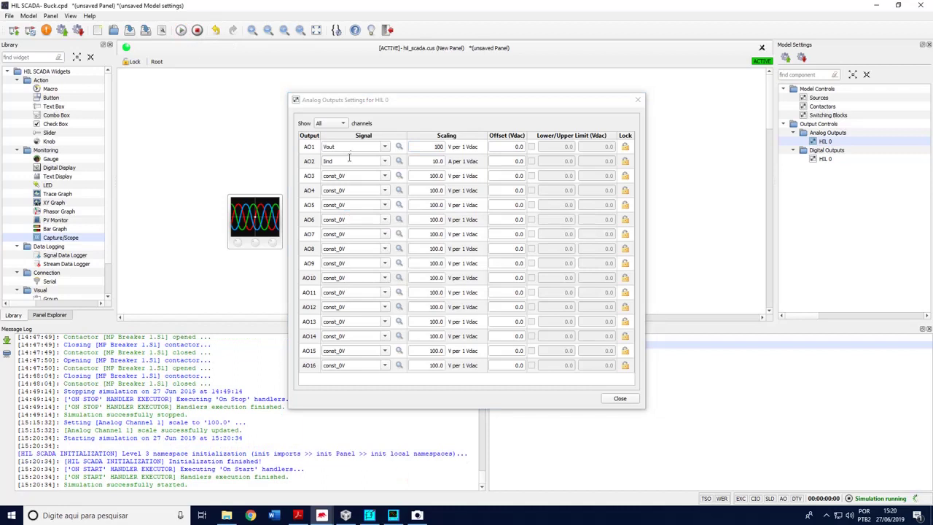
pyautogui.click(417, 516)
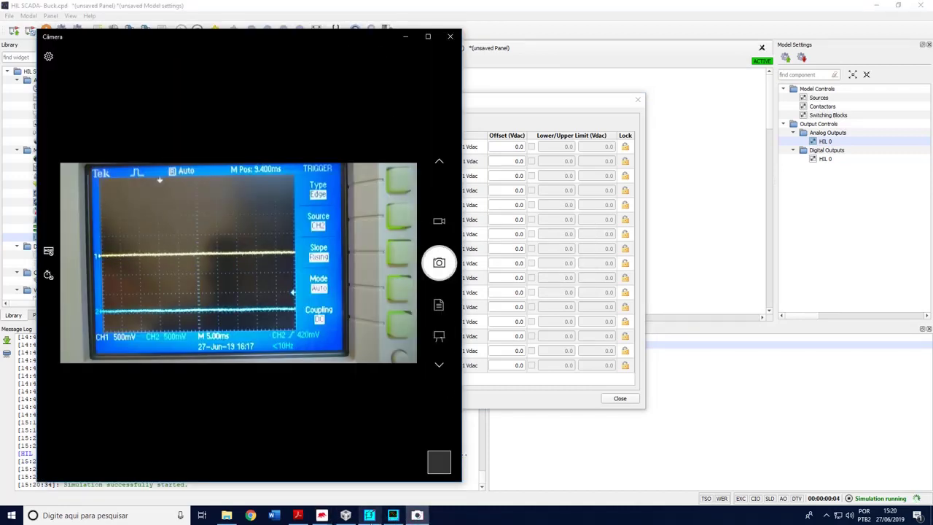
# Step: Bring Code Composer Studio beside the Camera view and resume running BuckClosedLoop on the target
pyautogui.click(345, 516)
pyautogui.click(901, 5)
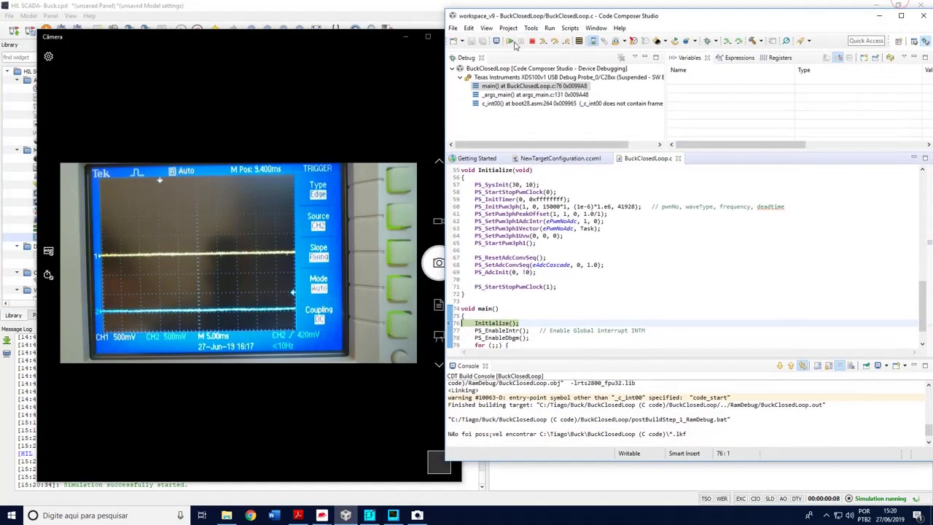
pyautogui.click(511, 43)
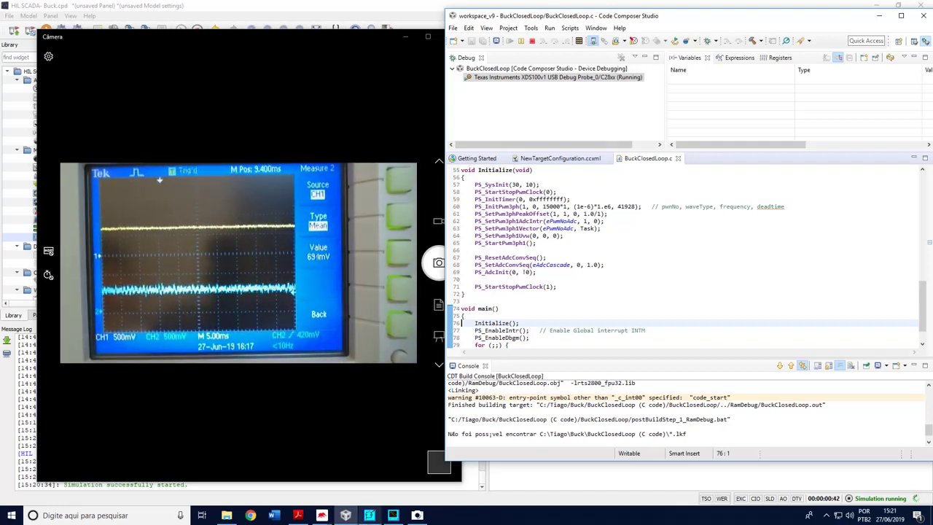
# Step: Switch to Simview, examine the Vout_dig and current transient around 0.25 s, and minimize the window
pyautogui.click(393, 516)
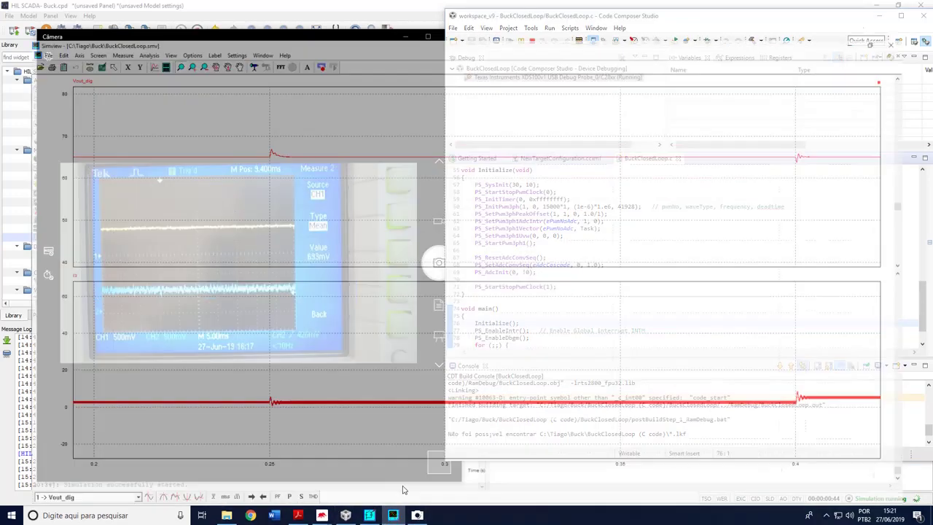
pyautogui.click(76, 28)
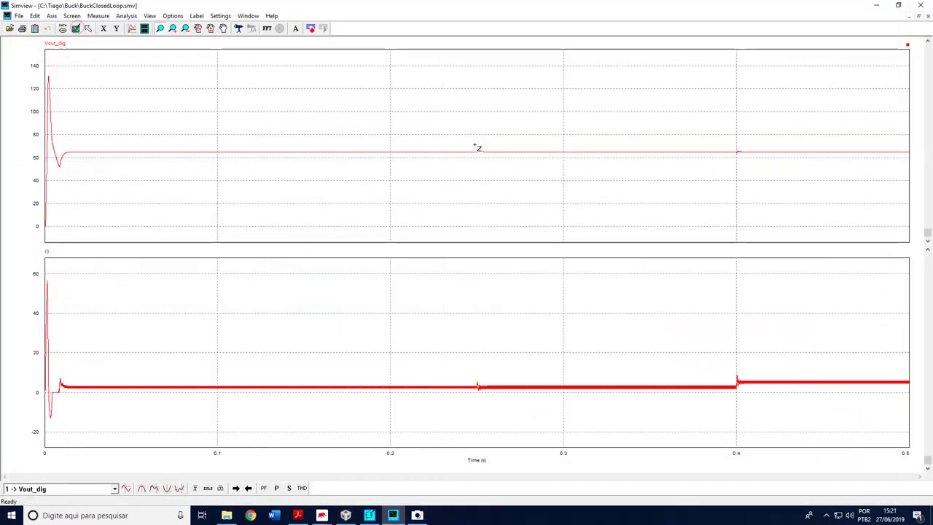
pyautogui.moveTo(467, 141); pyautogui.dragTo(505, 170)
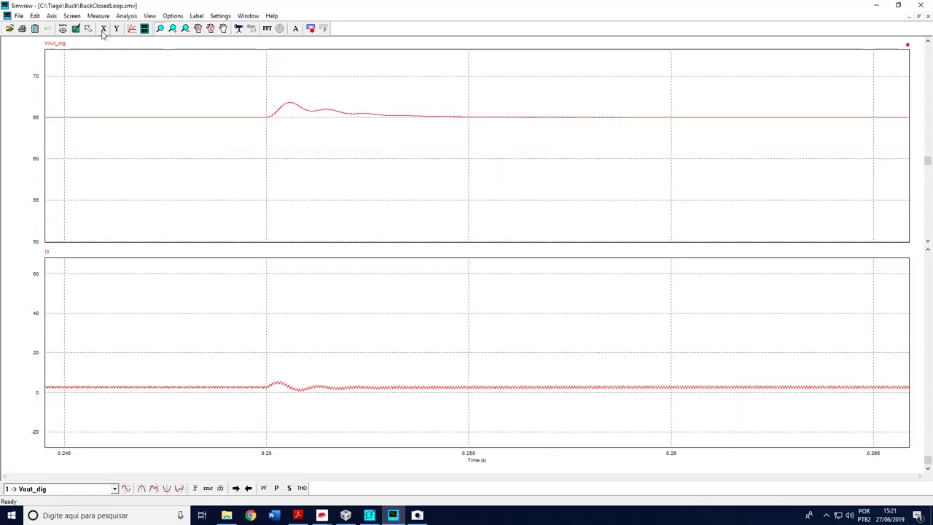
pyautogui.click(876, 6)
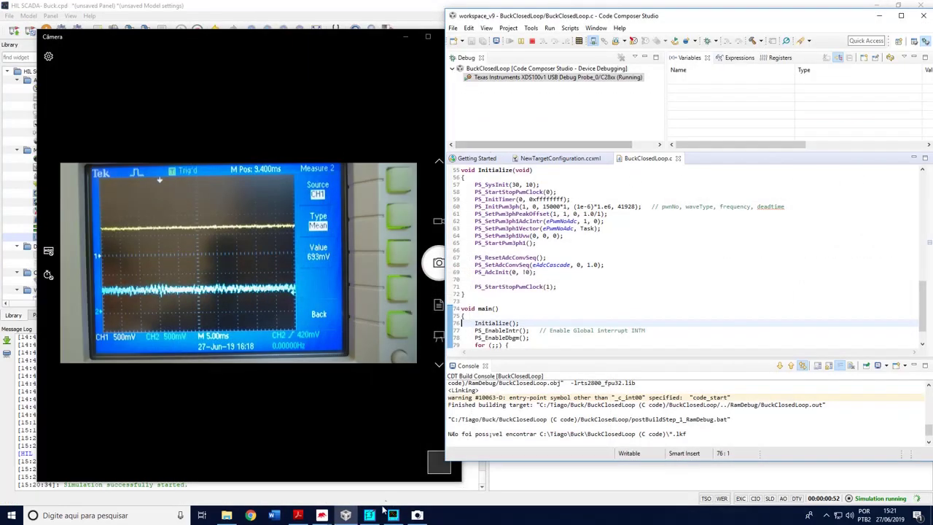
# Step: Switch to HIL SCADA, close the analog output settings, and restore the window to a smaller size beside the Camera view
pyautogui.click(322, 514)
pyautogui.click(417, 485)
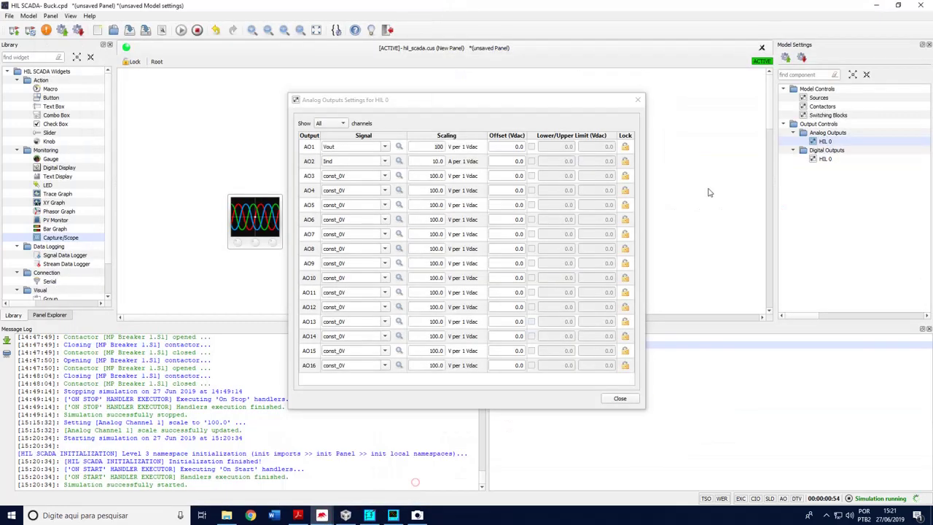
pyautogui.click(637, 101)
pyautogui.click(898, 5)
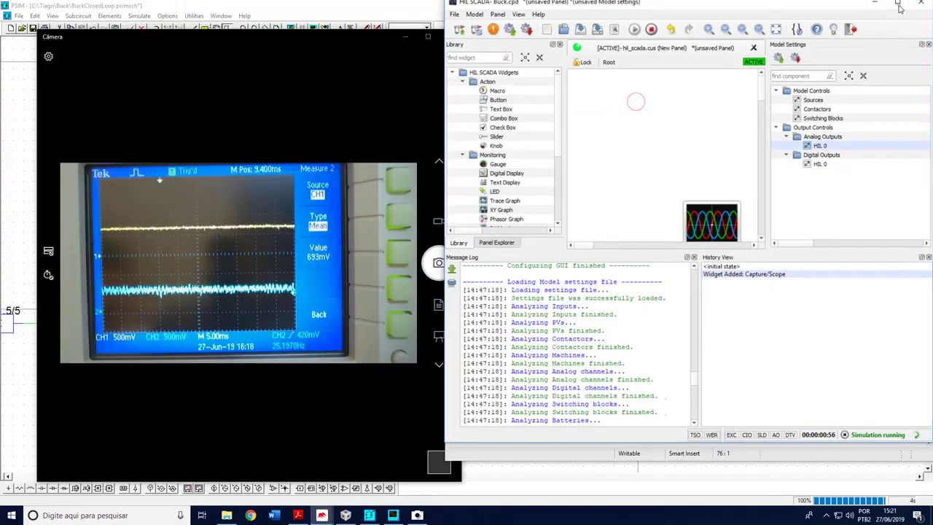
# Step: Open the model's source settings and step Vs1 to 125 V and back to 100 V while the simulation runs
pyautogui.doubleClick(830, 117)
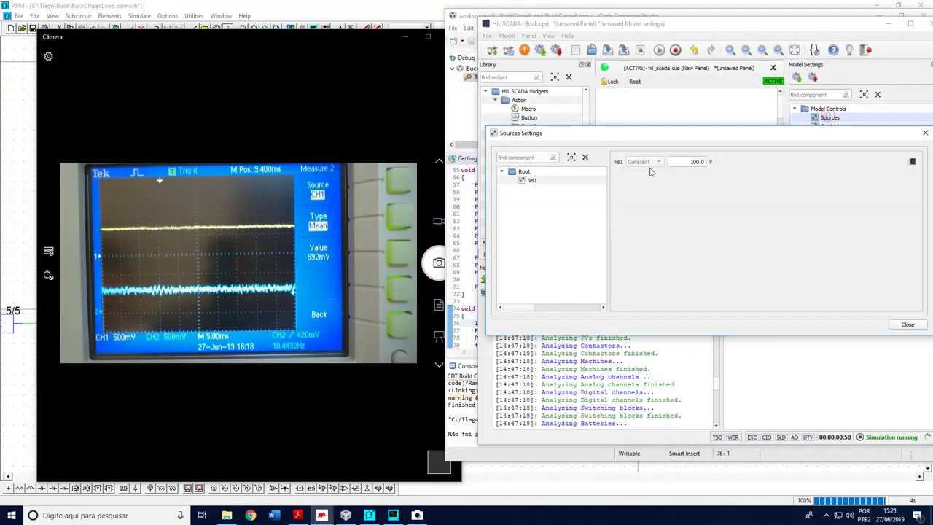
pyautogui.doubleClick(689, 161)
pyautogui.write('125')
pyautogui.press('Return')
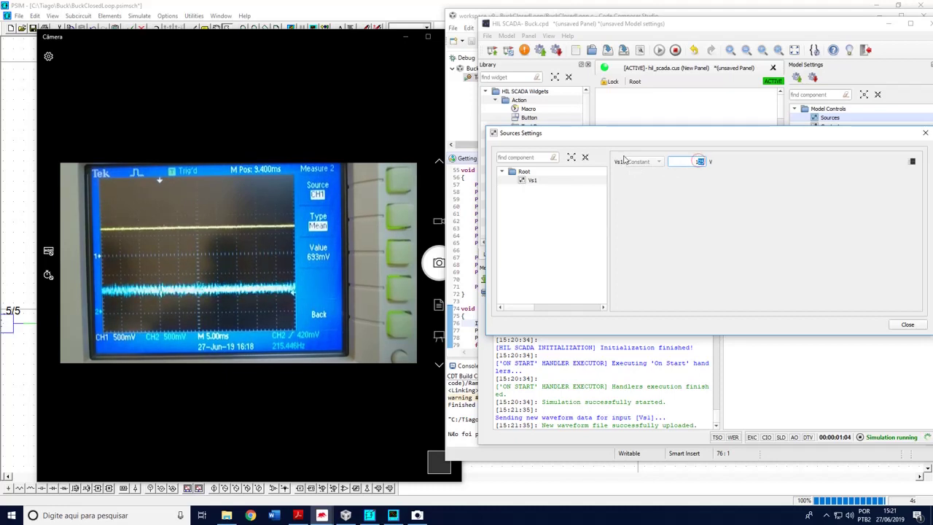
pyautogui.moveTo(703, 162); pyautogui.dragTo(621, 161)
pyautogui.write('100')
pyautogui.press('Return')
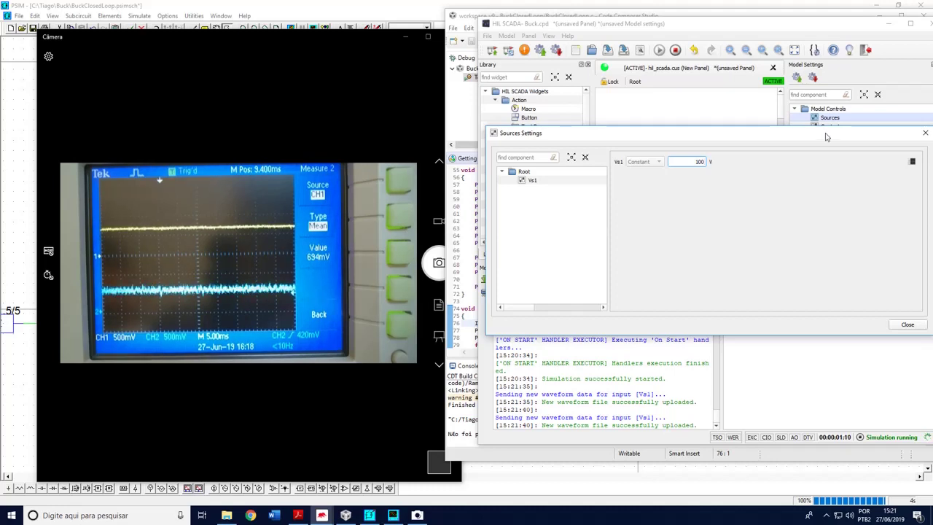
# Step: Assign Vout to analog output AO3 of HIL 0 with a scaling of 10 V per 1 Vdac, and close the output settings
pyautogui.moveTo(827, 134); pyautogui.dragTo(823, 192)
pyautogui.doubleClick(834, 162)
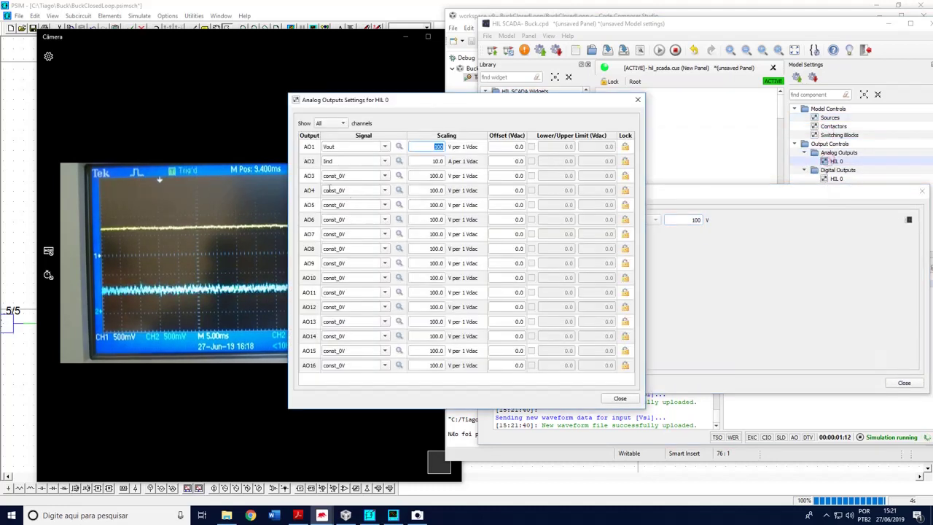
pyautogui.doubleClick(353, 175)
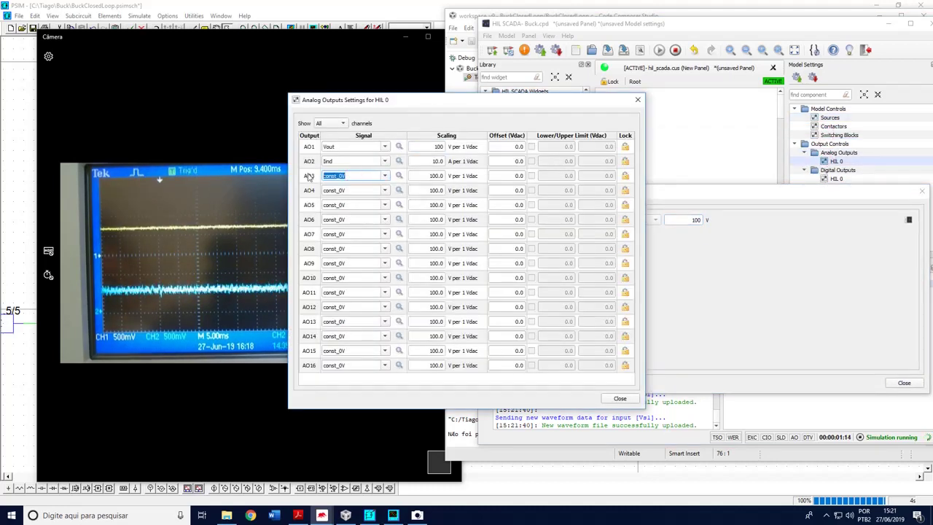
pyautogui.write('Vout')
pyautogui.press('Return')
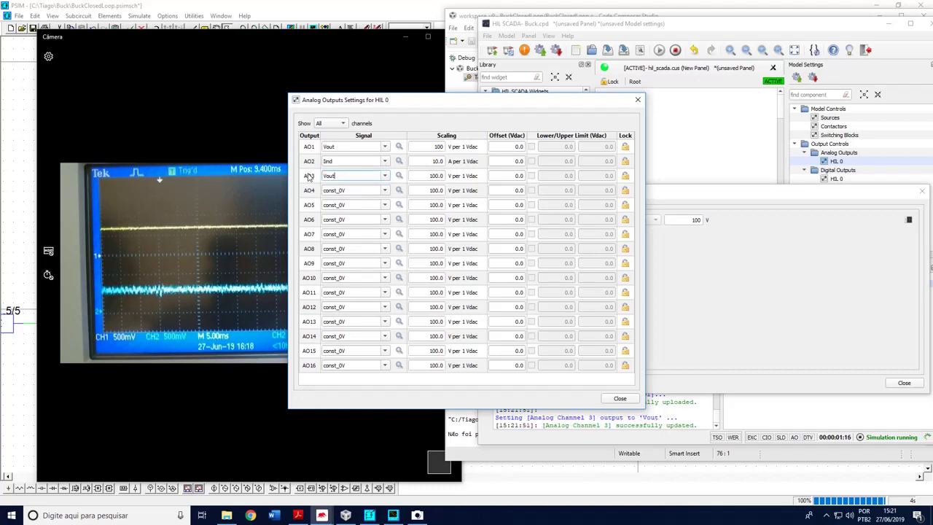
pyautogui.doubleClick(435, 176)
pyautogui.write('10')
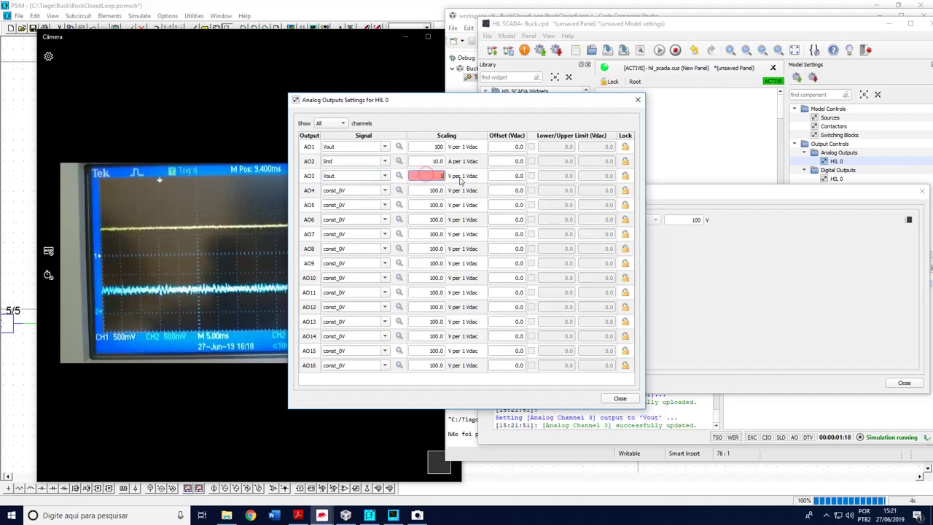
pyautogui.press('Return')
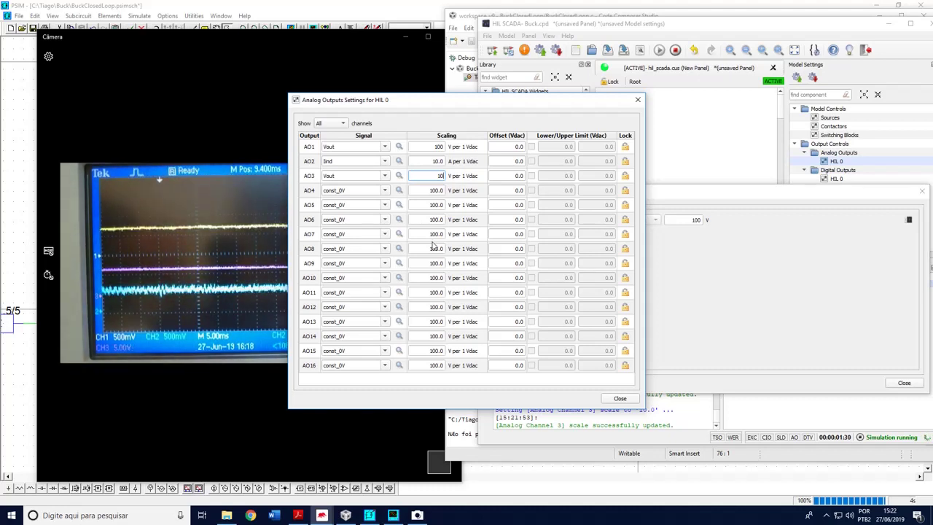
pyautogui.click(638, 100)
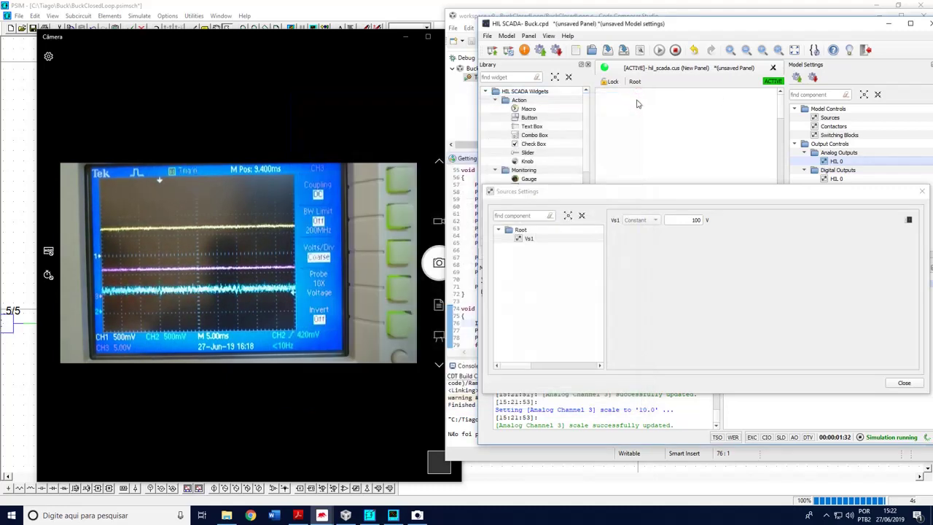
# Step: Apply another voltage change to source Vs1 and return it to 100 V
pyautogui.moveTo(672, 224); pyautogui.dragTo(706, 221)
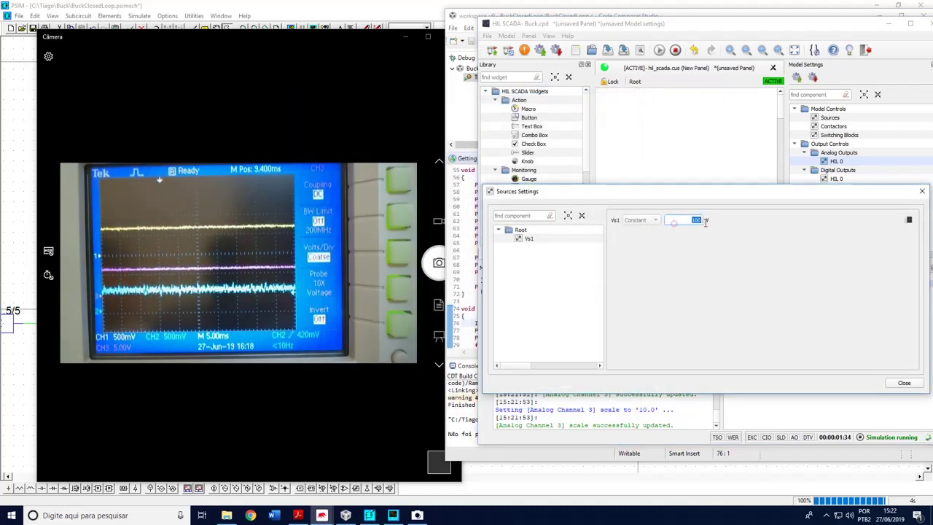
pyautogui.press('Return')
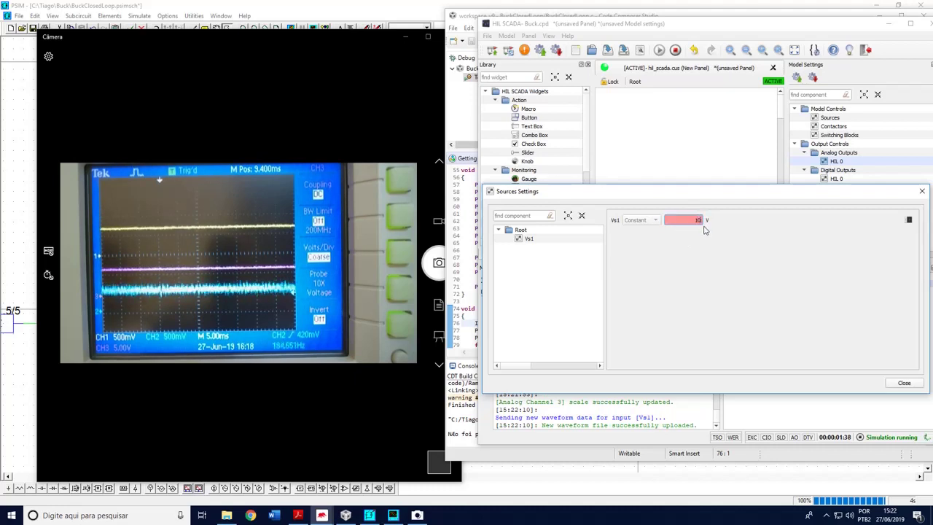
pyautogui.write('0')
pyautogui.press('Return')
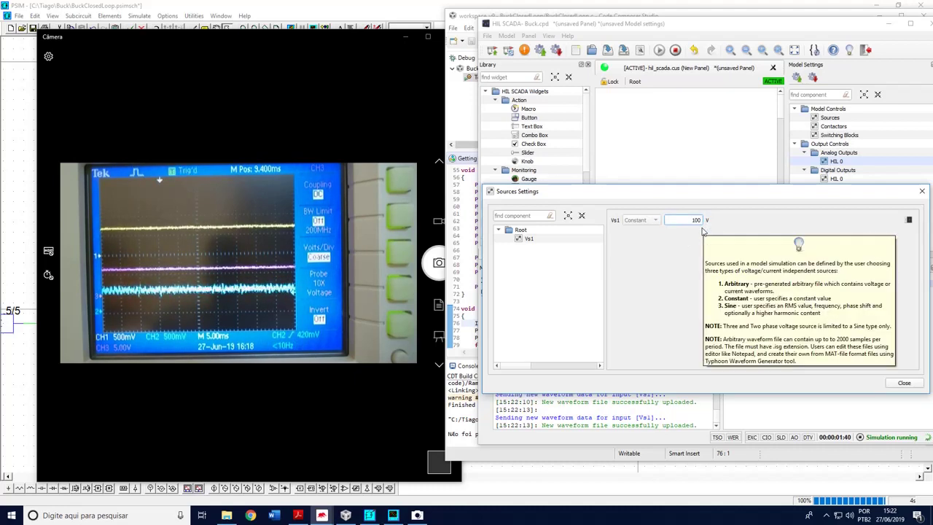
# Step: Reapply the AO3 scaling of 10 V per 1 Vdac in the HIL 0 analog output settings and close them
pyautogui.doubleClick(837, 162)
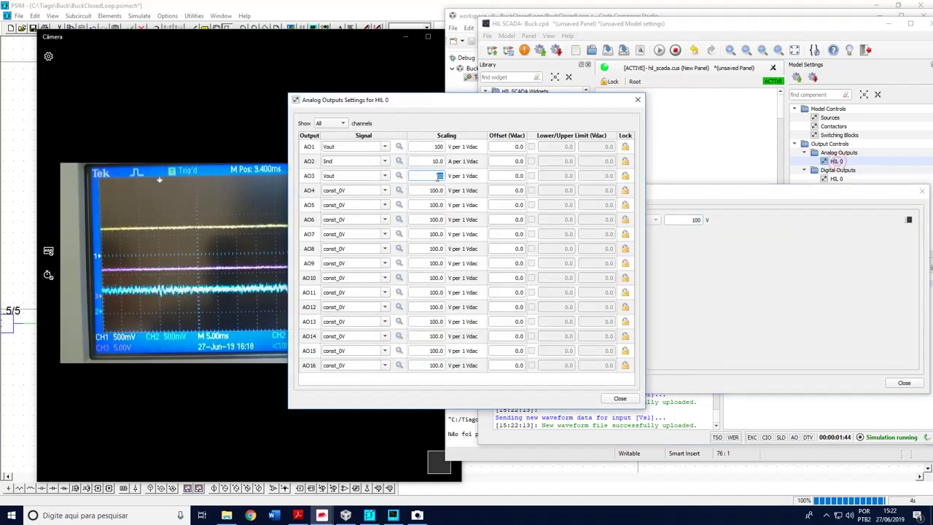
pyautogui.press('Return')
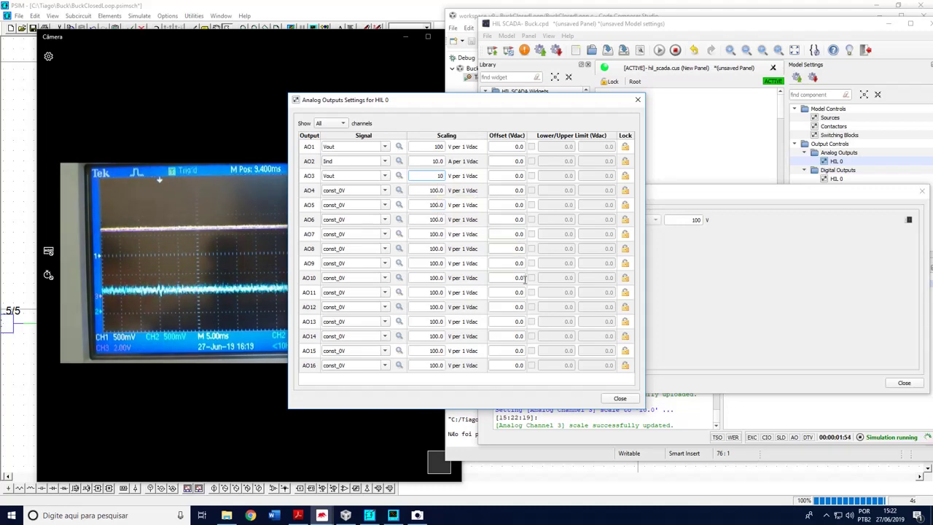
pyautogui.click(638, 99)
# Step: Set the constant voltage of source Vs1 to 125 V
pyautogui.doubleClick(689, 220)
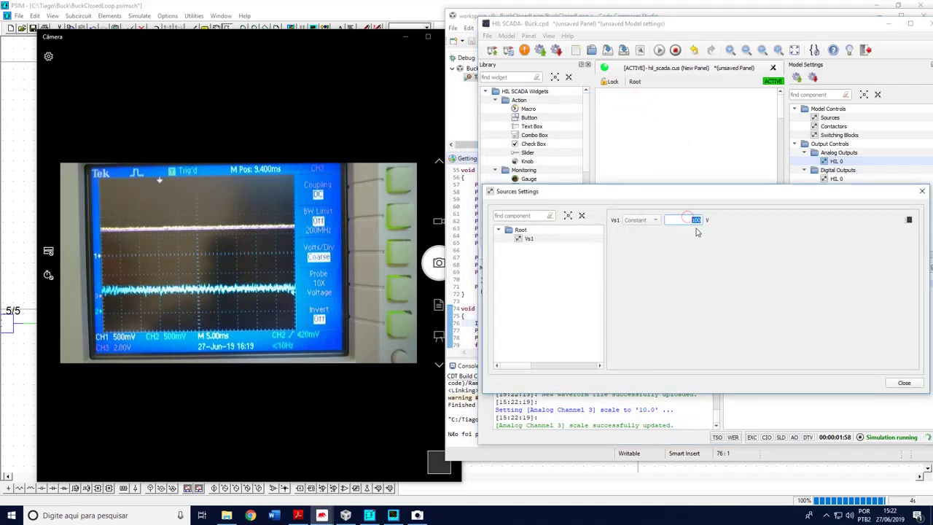
pyautogui.write('125')
pyautogui.press('Return')
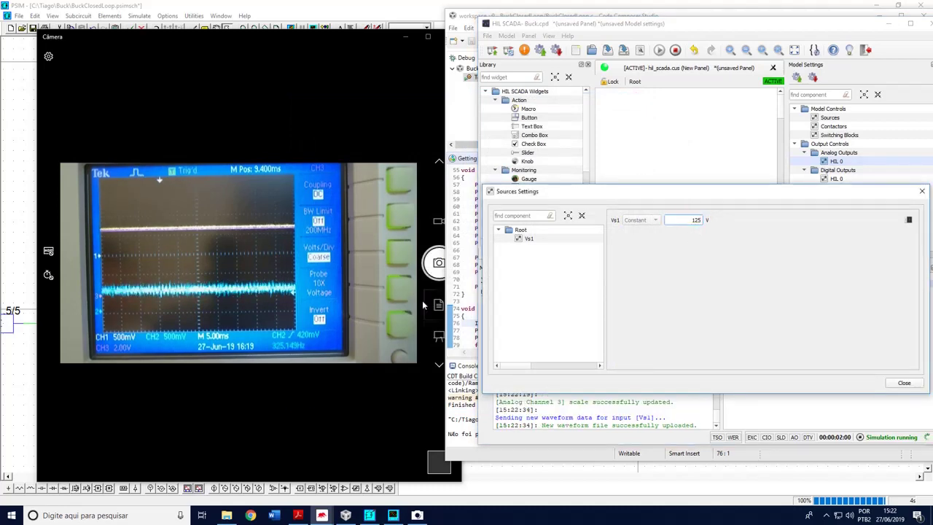
# Step: Switch to Simview, examine the simulated transients at 0.25 s and 0.4 s, and bring up the Camera view for comparison
pyautogui.click(393, 516)
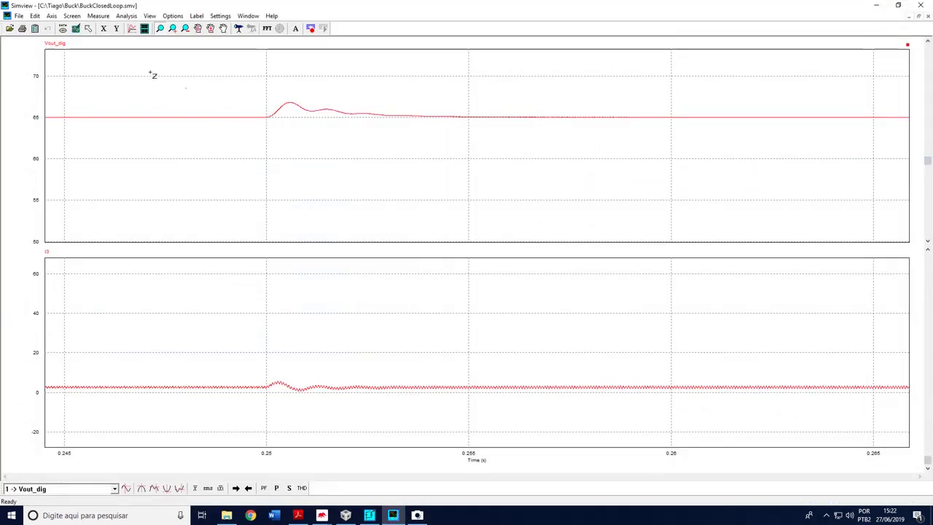
pyautogui.click(77, 31)
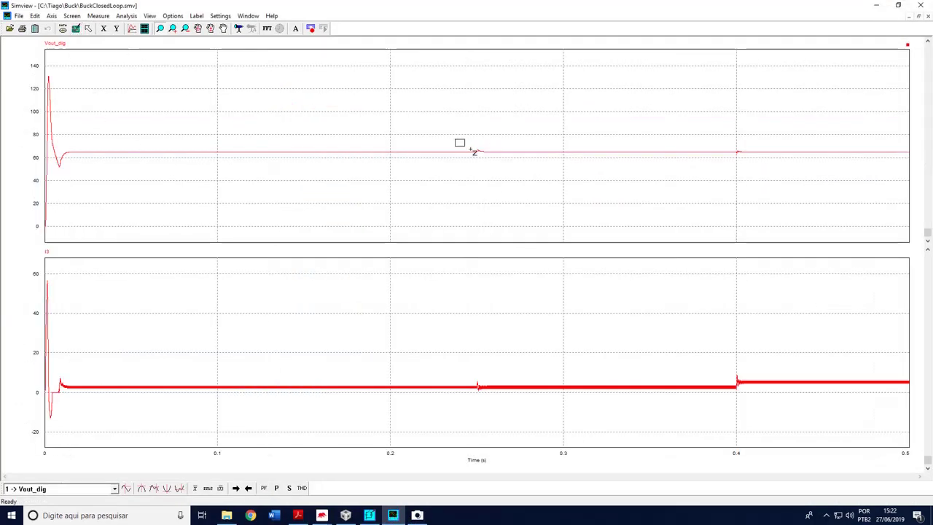
pyautogui.moveTo(460, 143); pyautogui.dragTo(770, 162)
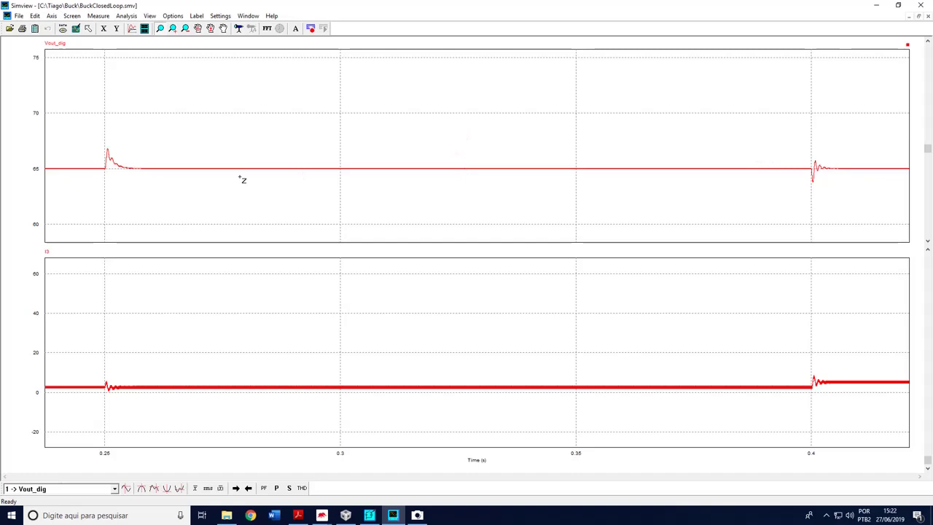
pyautogui.click(417, 515)
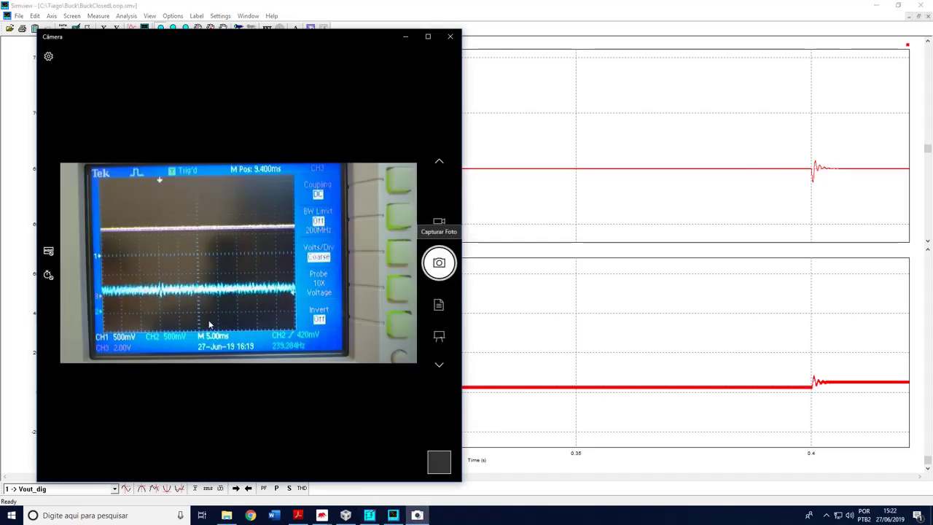
# Step: Switch to HIL SCADA and set source Vs1 to 100 V
pyautogui.moveTo(322, 516)
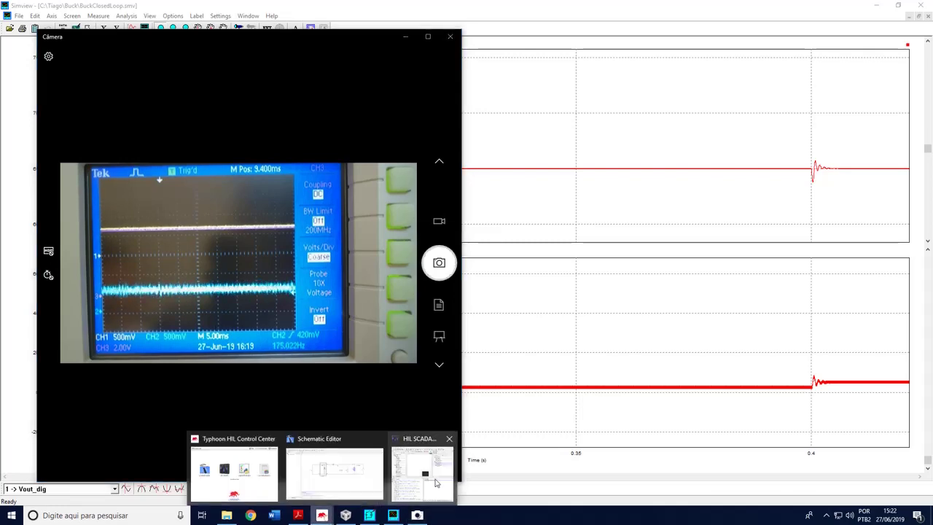
pyautogui.click(436, 483)
pyautogui.doubleClick(686, 220)
pyautogui.write('100')
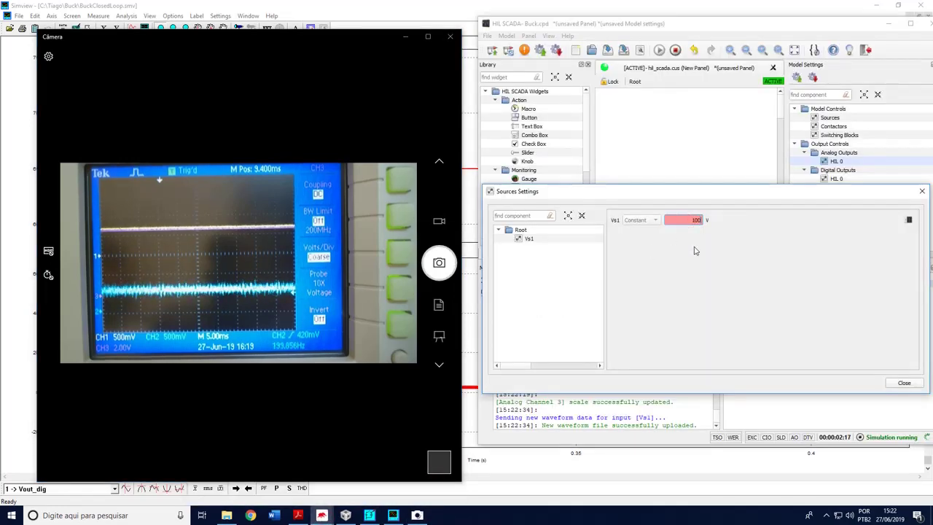
pyautogui.press('Return')
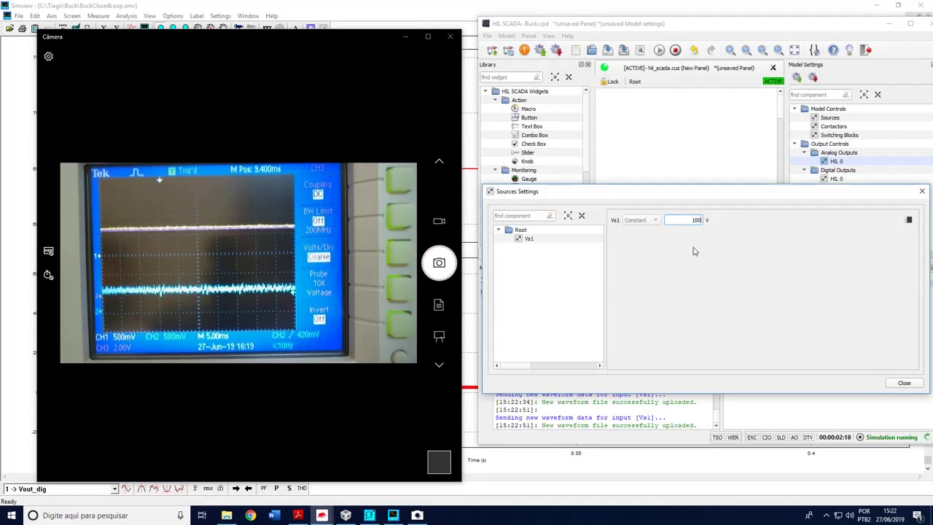
# Step: Step source Vs1 to 125 V and back to 100 V again, with the oscilloscope in view
pyautogui.doubleClick(685, 220)
pyautogui.write('12')
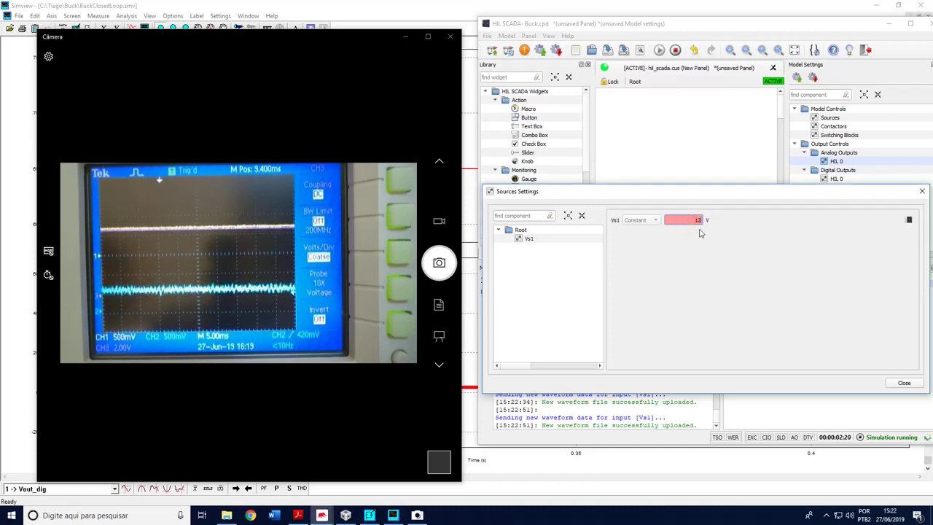
pyautogui.write('5')
pyautogui.press('Return')
pyautogui.moveTo(682, 221); pyautogui.dragTo(738, 223)
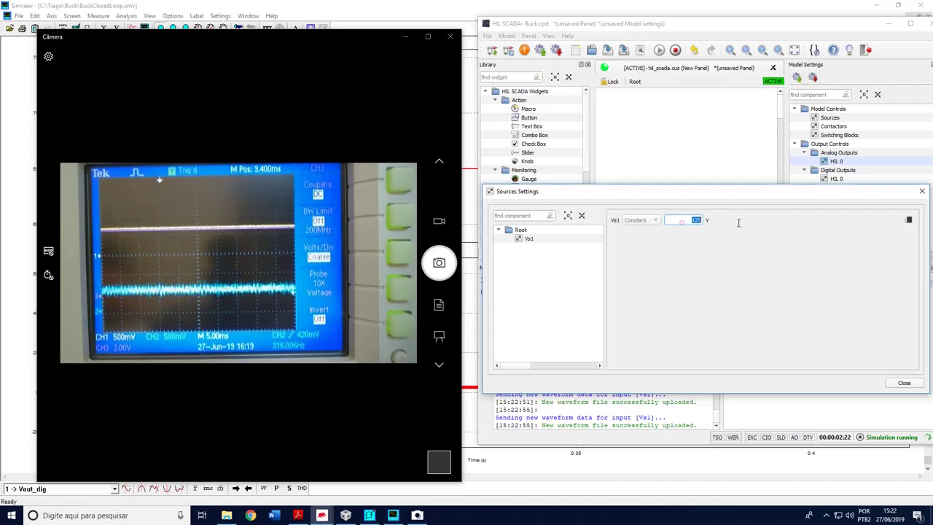
pyautogui.write('100')
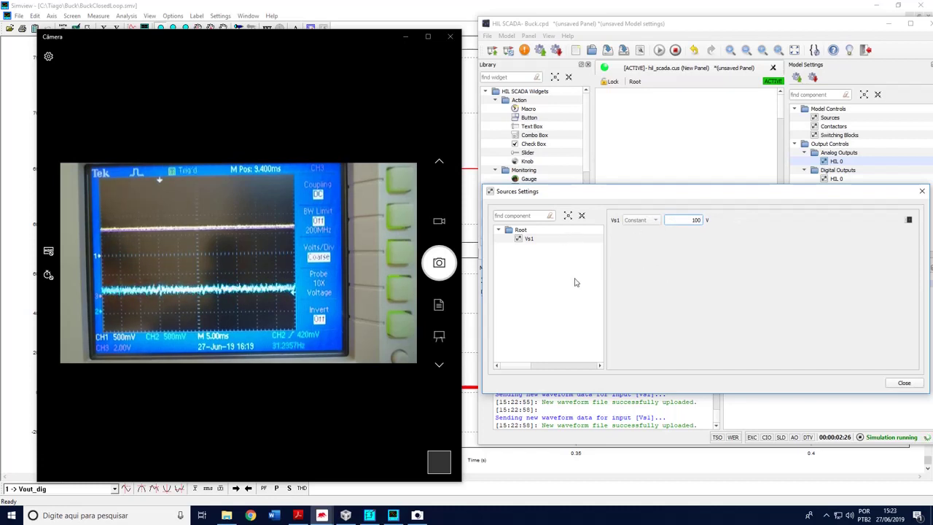
pyautogui.moveTo(575, 282)
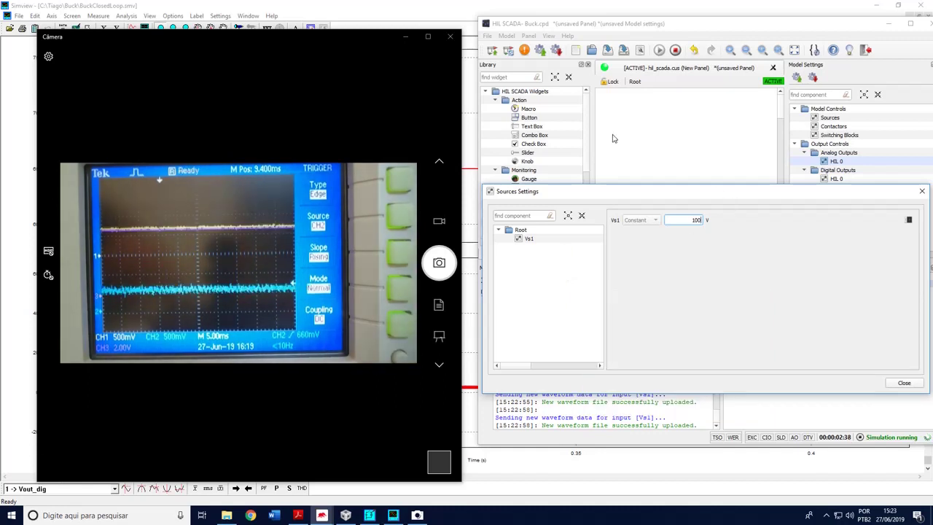
# Step: Raise source Vs1 to 125 V and return it to 100 V
pyautogui.doubleClick(681, 220)
pyautogui.write('125')
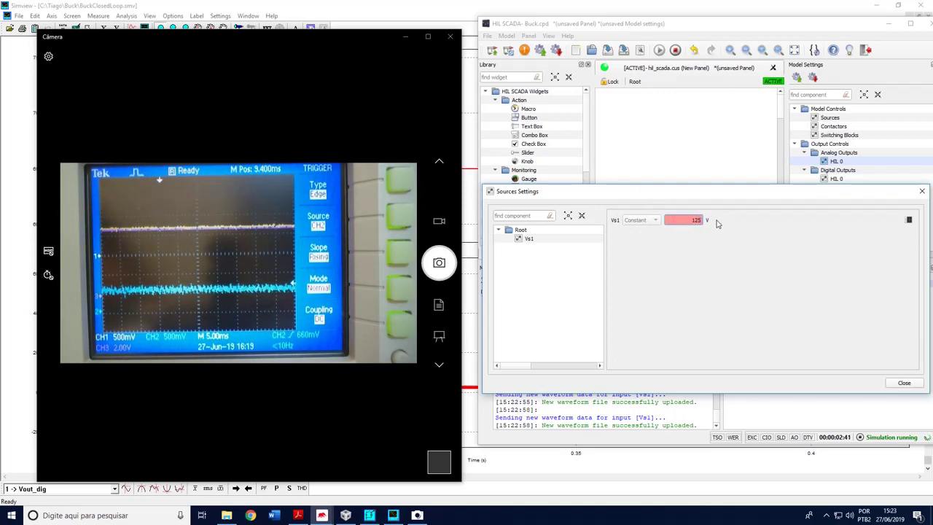
pyautogui.press('Return')
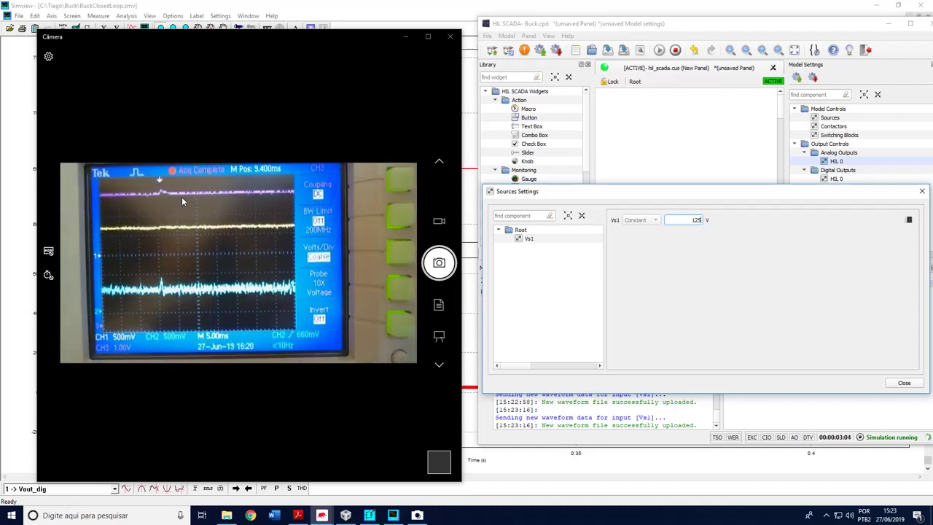
pyautogui.press('BackSpace')
pyautogui.press('BackSpace')
pyautogui.write('00')
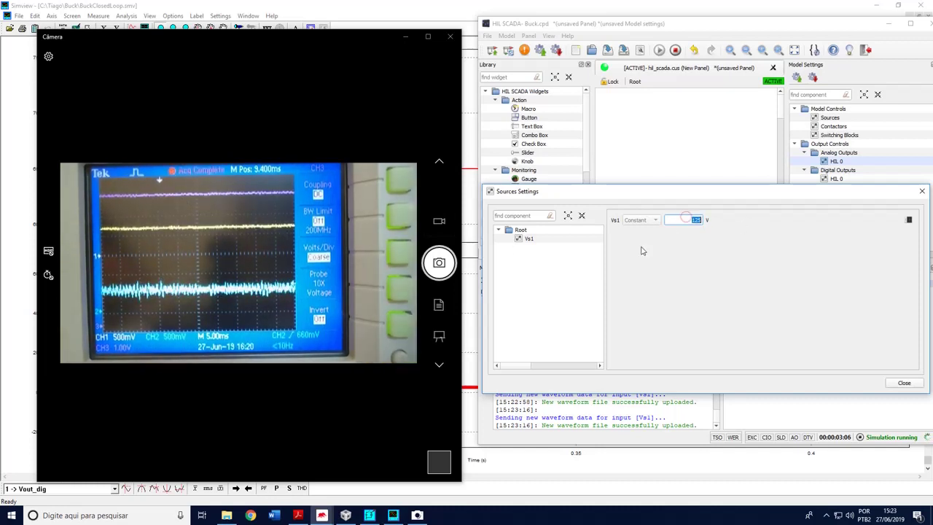
pyautogui.press('Return')
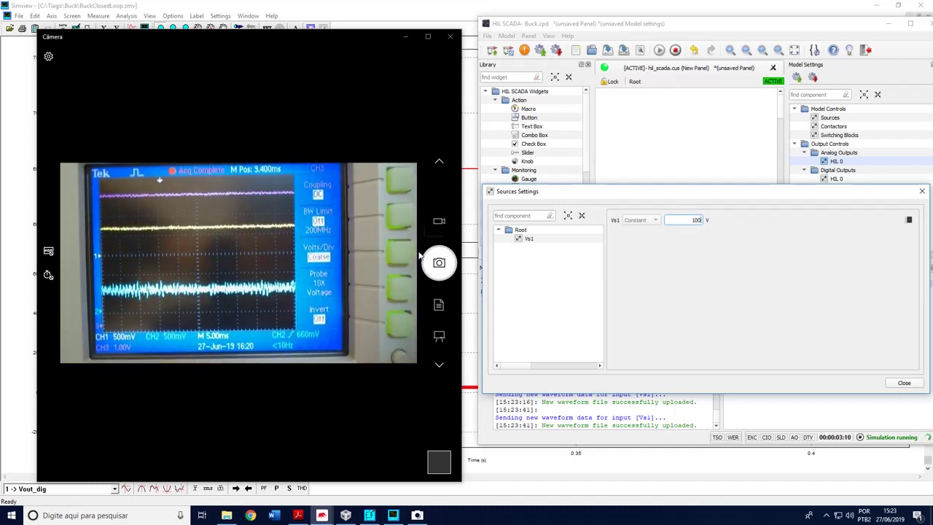
# Step: Set the constant voltage of source Vs1 to 125 V
pyautogui.doubleClick(685, 222)
pyautogui.write('125')
pyautogui.press('Return')
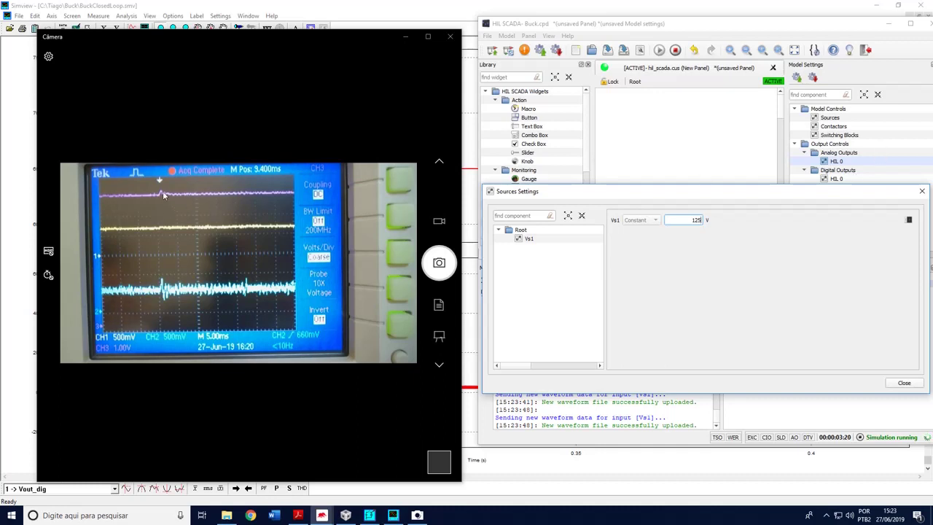
# Step: Switch to Simview, place its restored window beside the Camera view, and zoom in on the 0.25 s transient for comparison
pyautogui.click(393, 515)
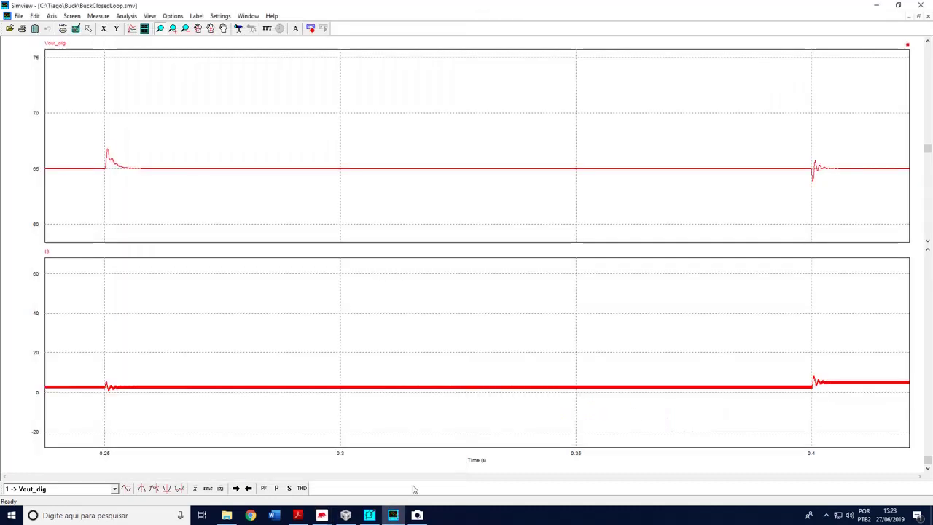
pyautogui.click(898, 5)
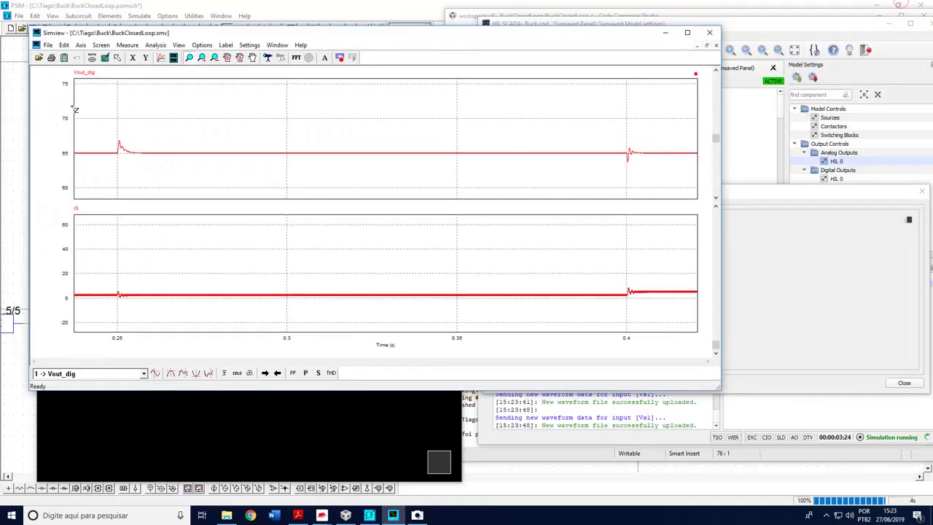
pyautogui.moveTo(31, 133); pyautogui.dragTo(261, 134)
pyautogui.moveTo(502, 39); pyautogui.dragTo(689, 42)
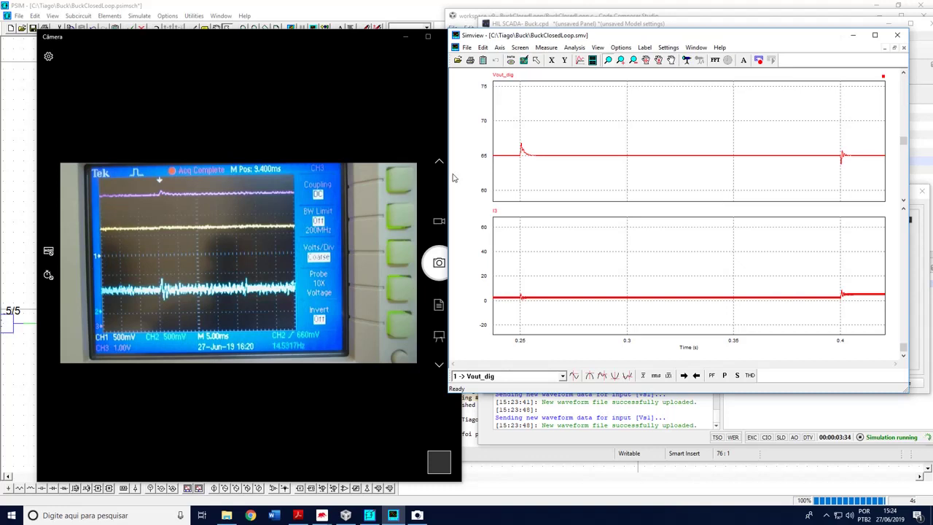
pyautogui.moveTo(514, 289); pyautogui.dragTo(536, 313)
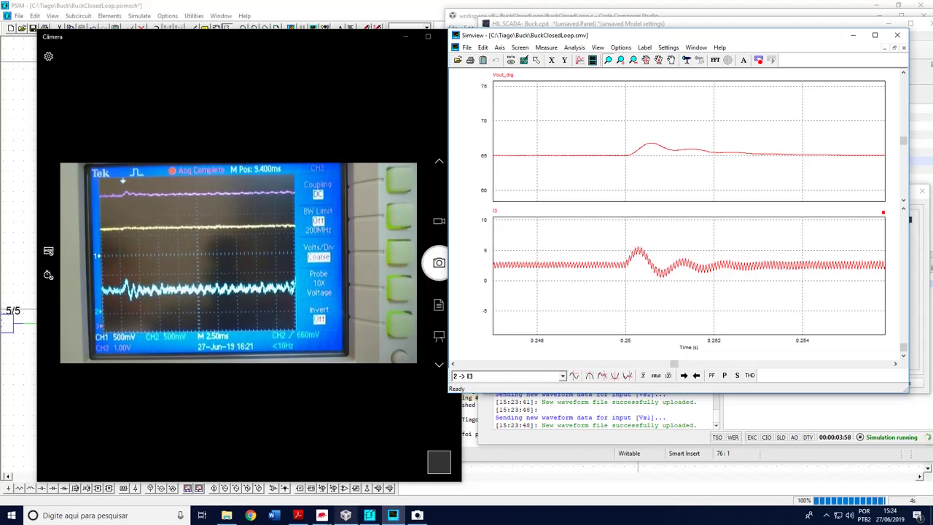
# Step: Switch back to HIL SCADA and set source Vs1 to 100 V
pyautogui.click(370, 515)
pyautogui.click(401, 405)
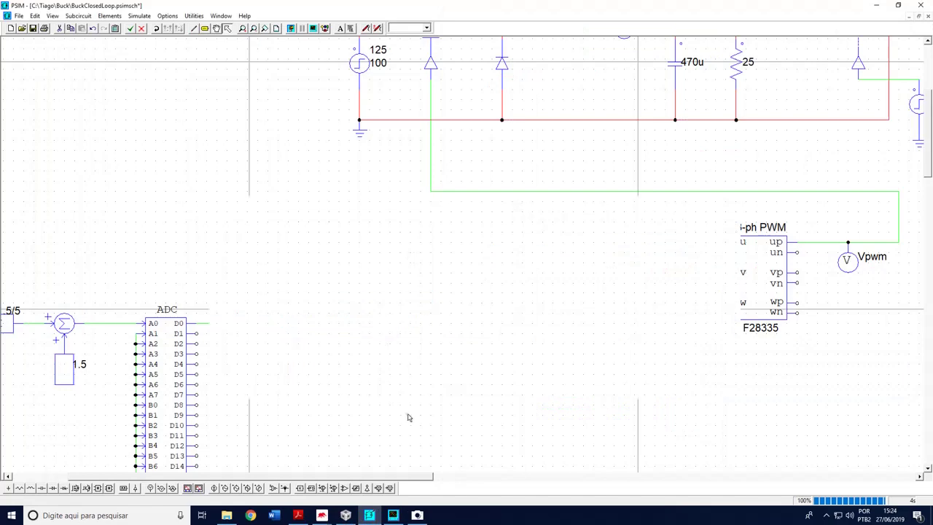
pyautogui.click(349, 515)
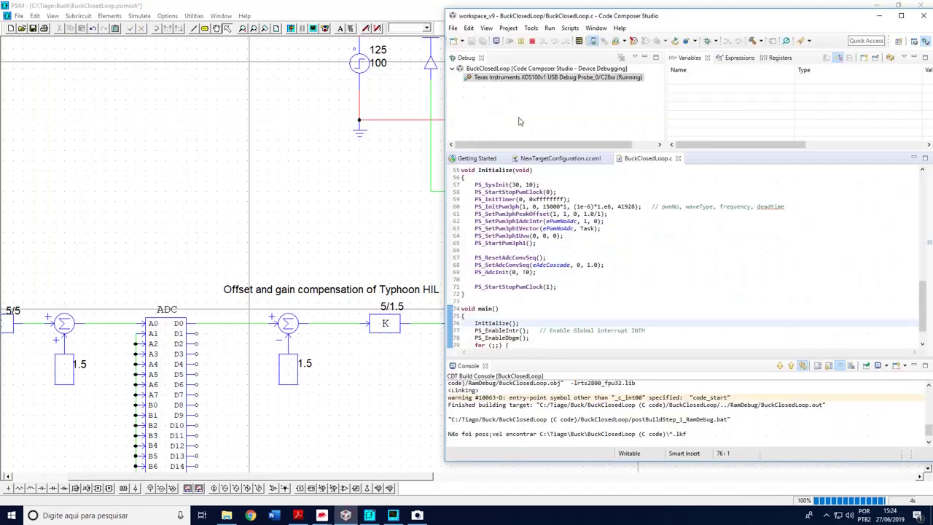
pyautogui.click(322, 515)
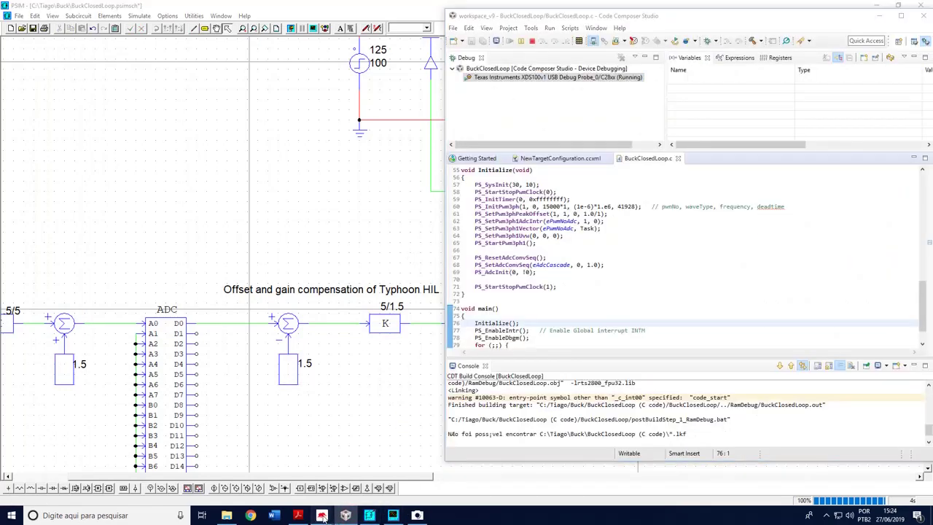
pyautogui.click(347, 486)
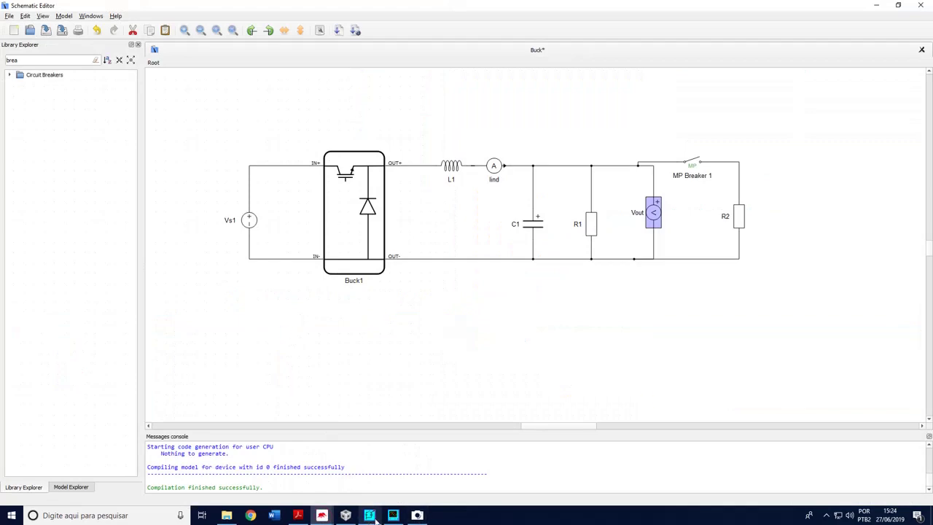
pyautogui.click(409, 518)
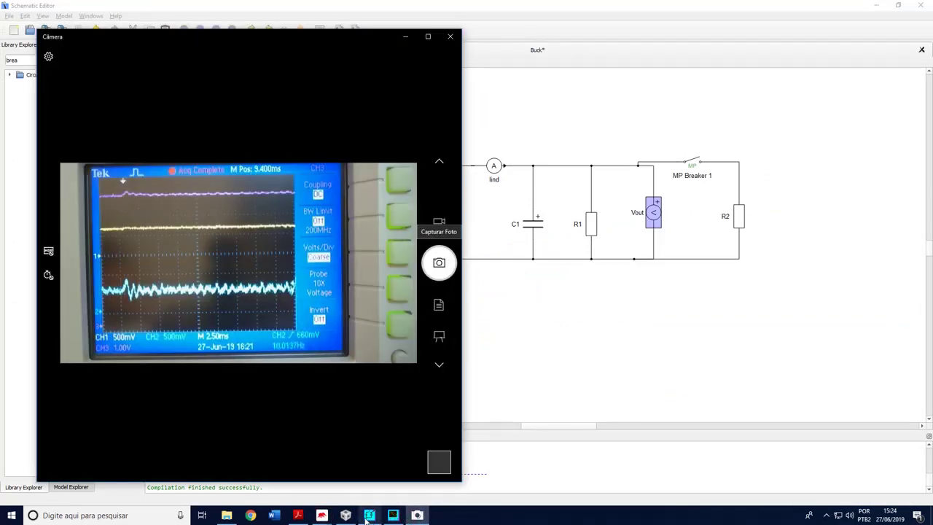
pyautogui.moveTo(321, 516)
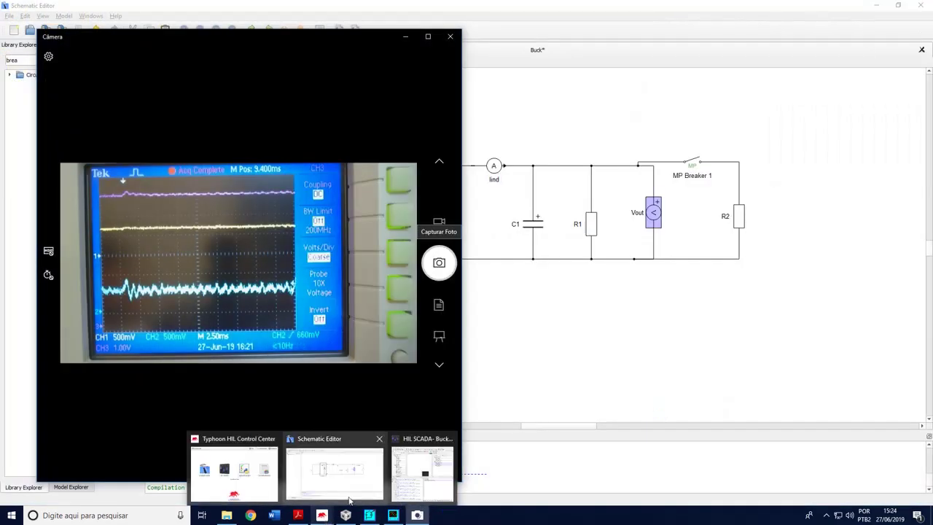
pyautogui.moveTo(350, 499)
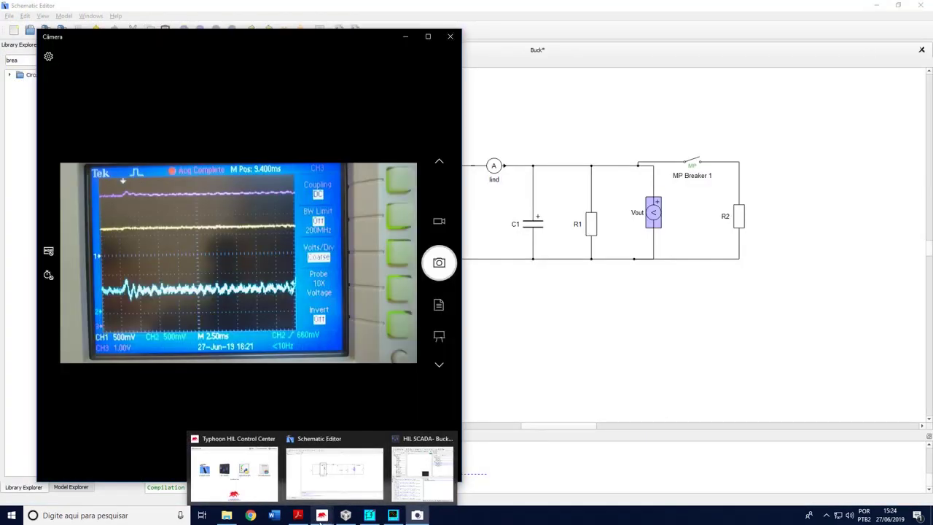
pyautogui.click(422, 473)
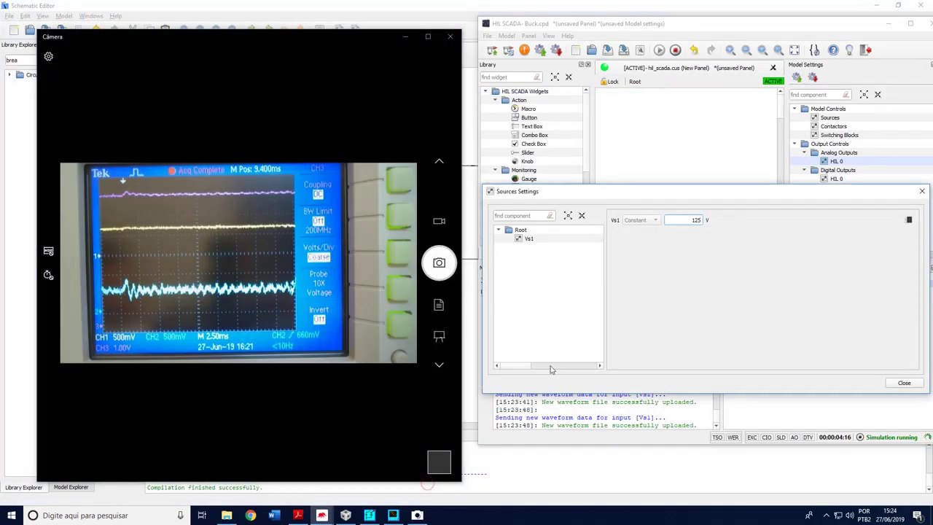
pyautogui.write('100')
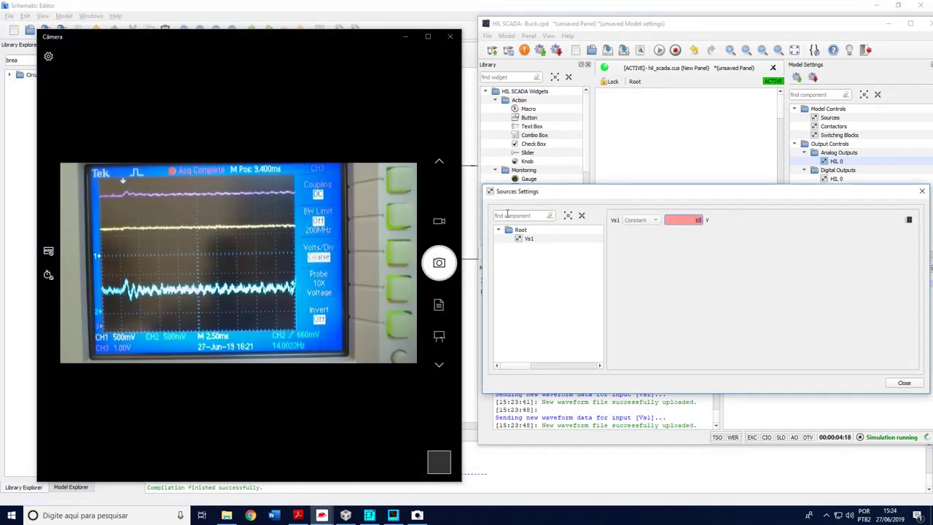
pyautogui.press('Return')
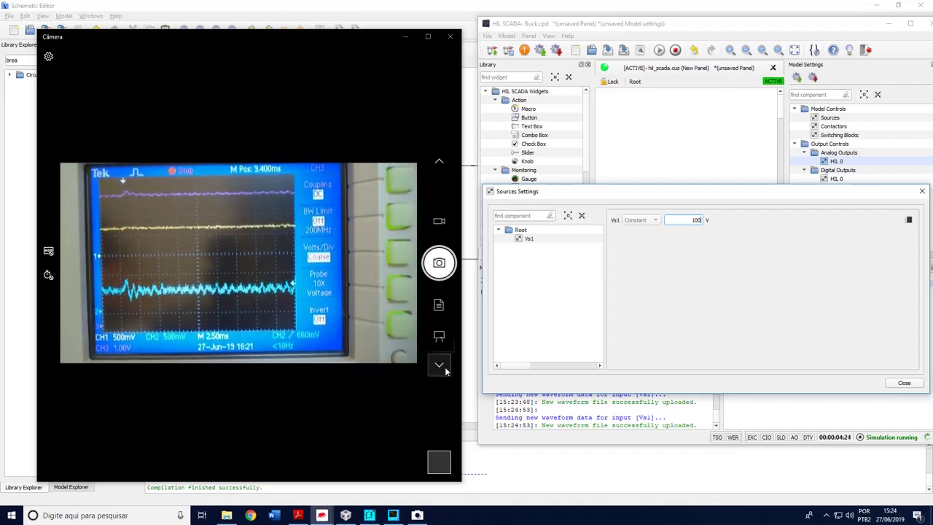
# Step: Switch to Simview, redraw the full curves, and zoom in on the Vout_dig transient at 0.4 s
pyautogui.click(393, 516)
pyautogui.click(524, 60)
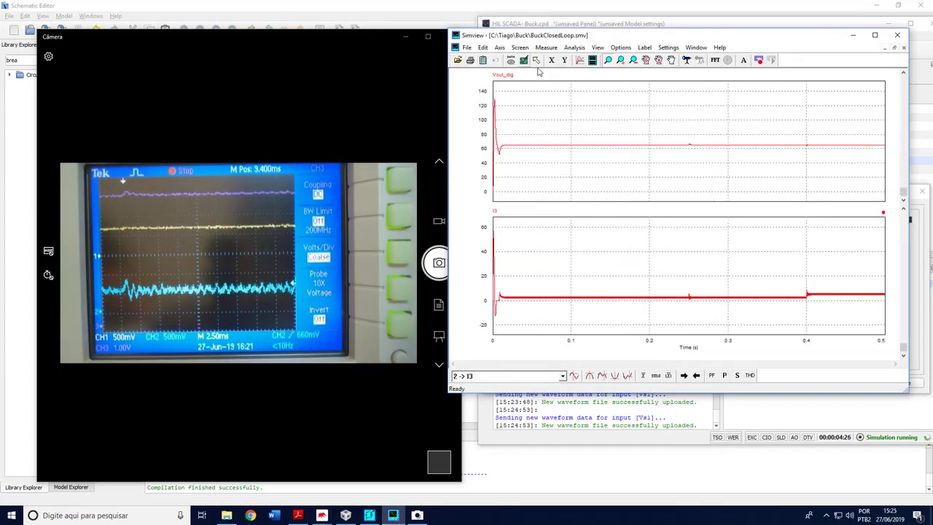
pyautogui.moveTo(799, 141); pyautogui.dragTo(822, 158)
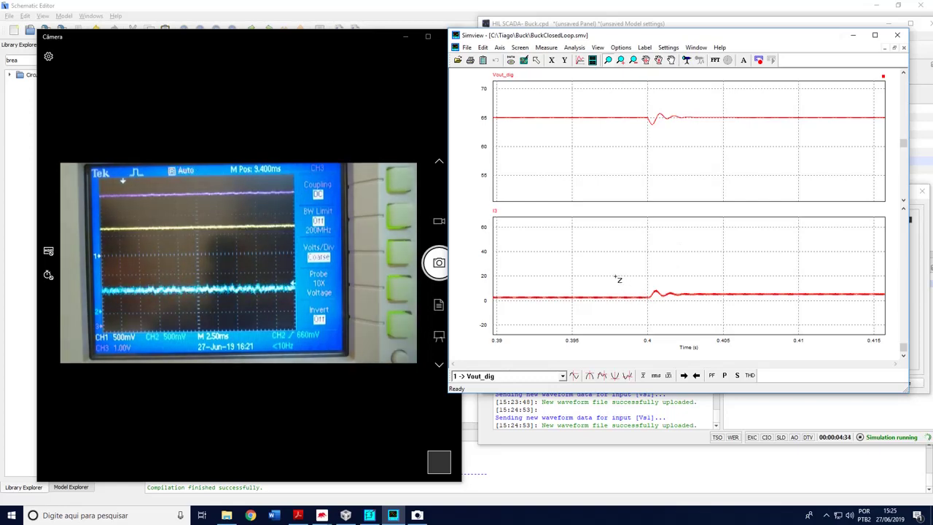
# Step: Switch to HIL SCADA beside the Camera view and open the contactor settings in place of the source settings
pyautogui.click(370, 515)
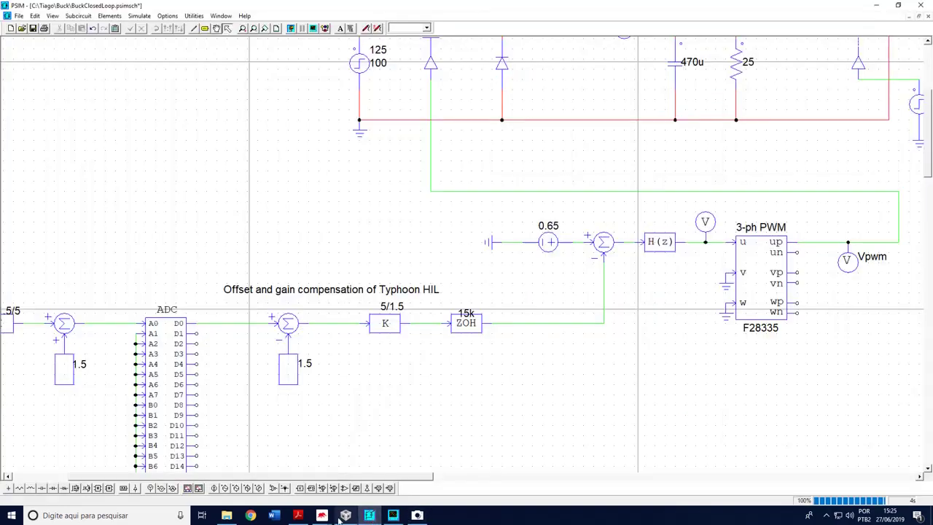
pyautogui.moveTo(323, 515)
pyautogui.click(426, 474)
pyautogui.click(417, 514)
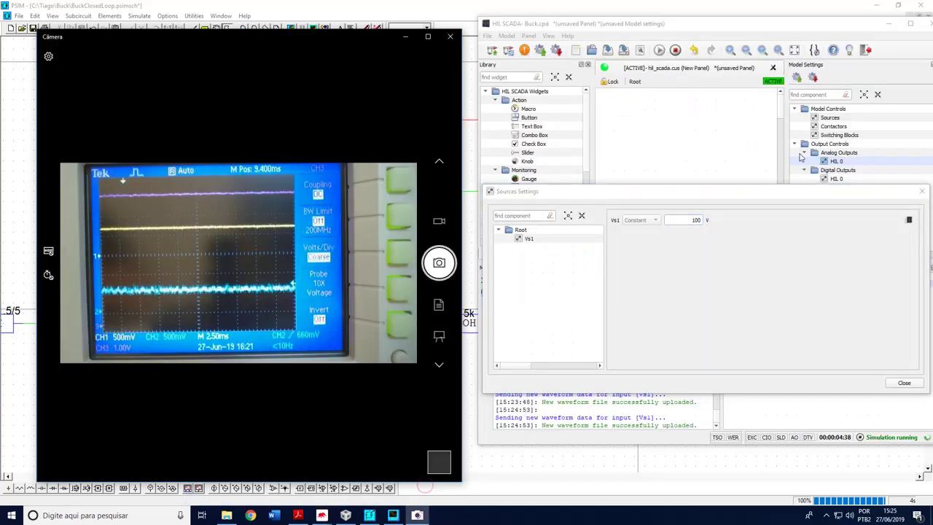
pyautogui.click(922, 192)
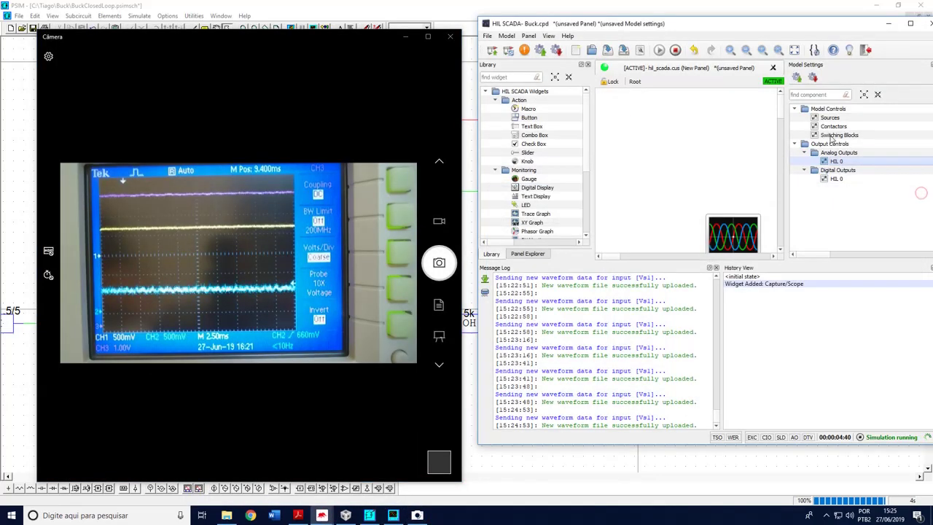
pyautogui.doubleClick(831, 128)
# Step: Toggle contactor MP Breaker 1.S1 open and closed to apply the load step, leaving it closed
pyautogui.click(835, 197)
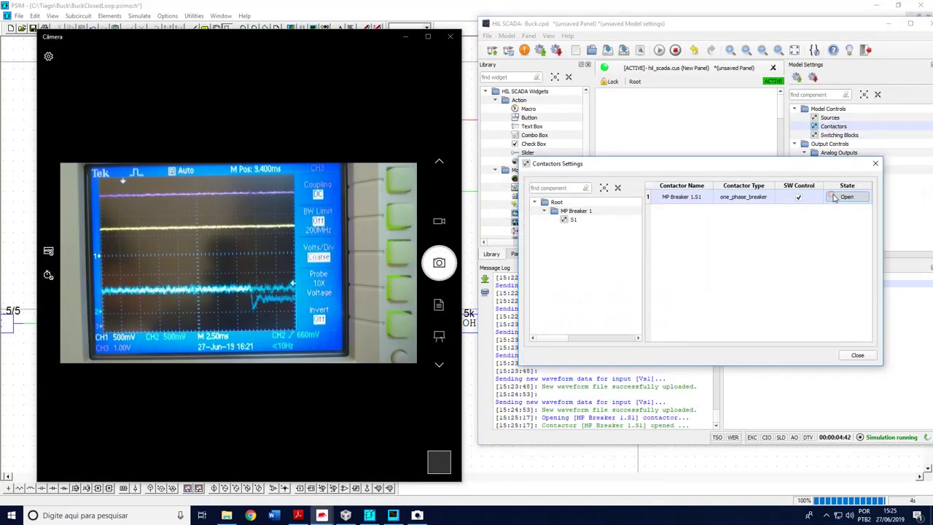
pyautogui.click(835, 197)
pyautogui.click(835, 197)
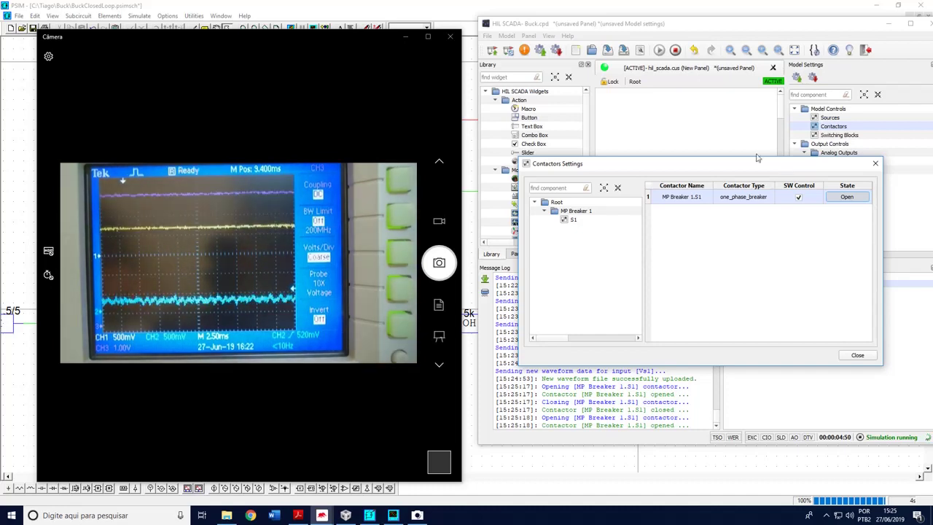
pyautogui.click(848, 199)
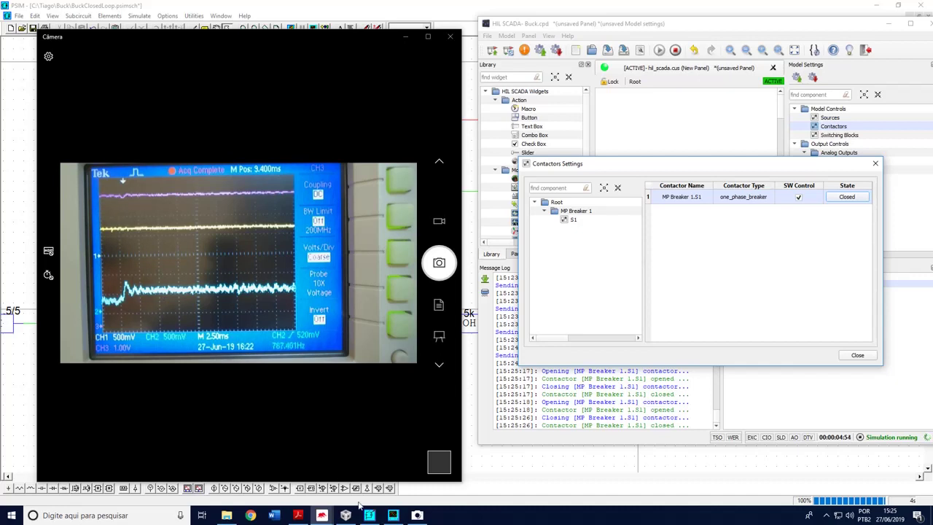
# Step: Switch to Simview and zoom in on the I3 current transient between 0.4 s and 0.41 s for comparison with the oscilloscope
pyautogui.click(393, 515)
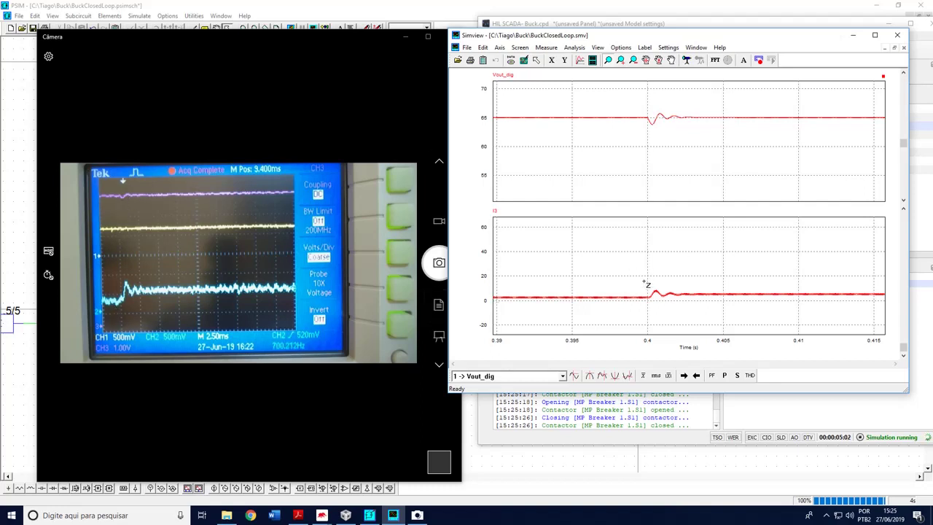
pyautogui.moveTo(646, 285); pyautogui.dragTo(801, 313)
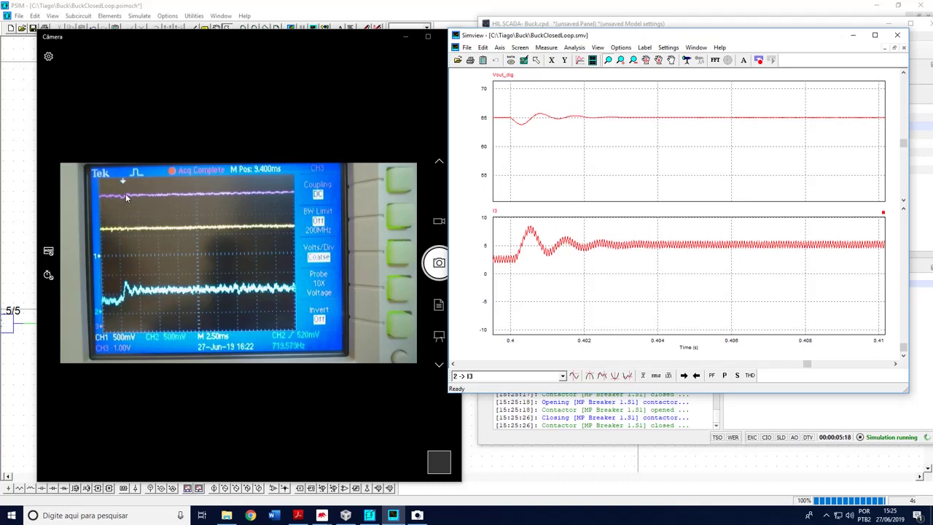
# Step: Switch to PSIM and examine the digital control loop from the ADC through the H(z) block to the F28335 3-ph PWM block
pyautogui.moveTo(370, 519)
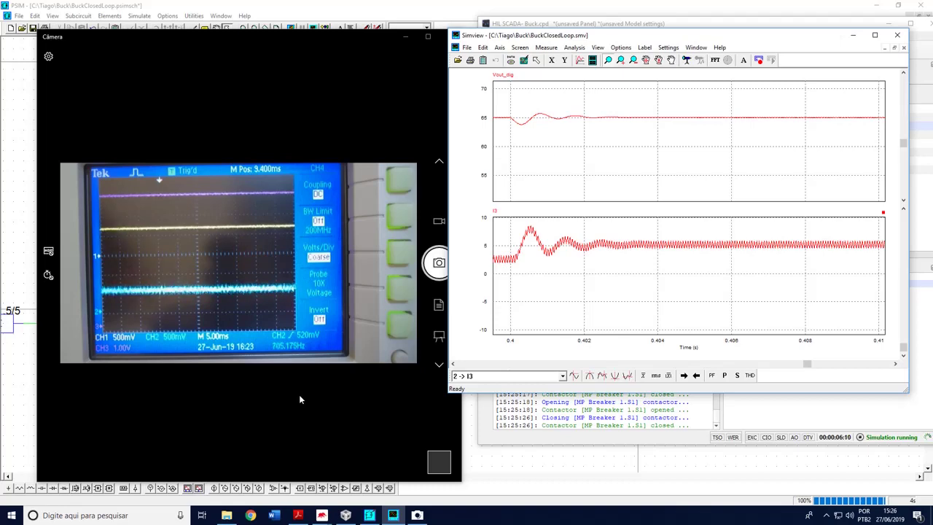
pyautogui.click(368, 516)
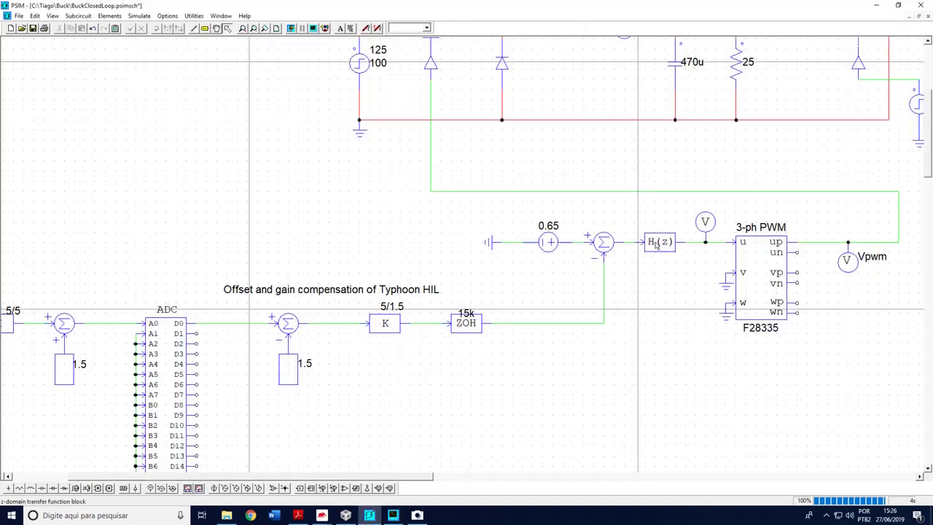
pyautogui.click(655, 245)
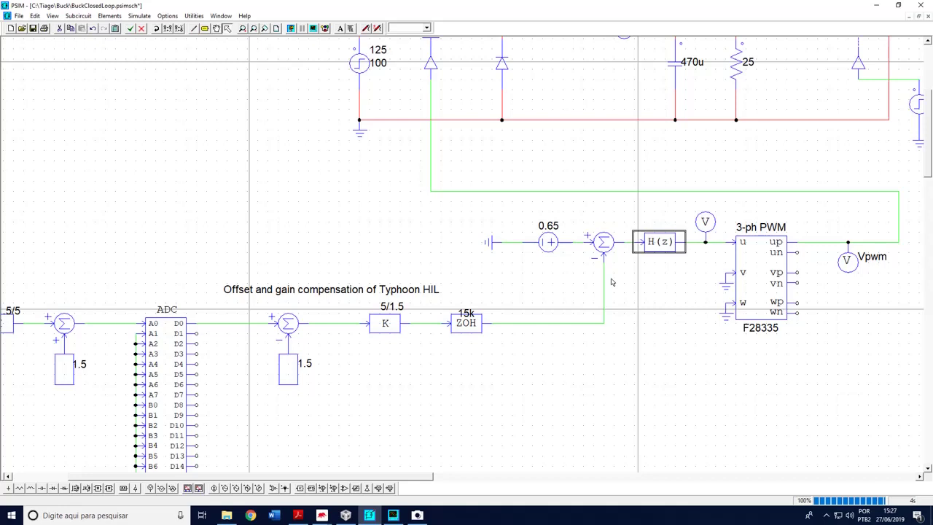
pyautogui.click(418, 514)
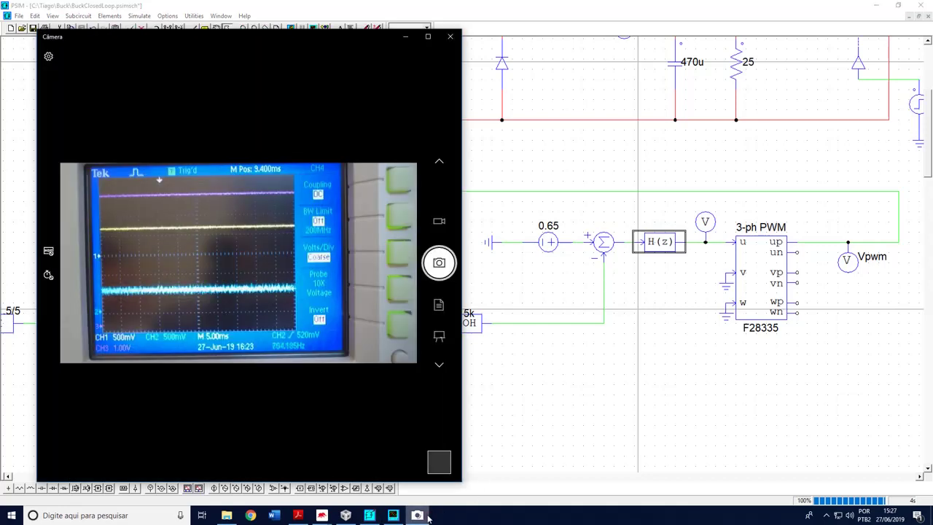
pyautogui.click(566, 345)
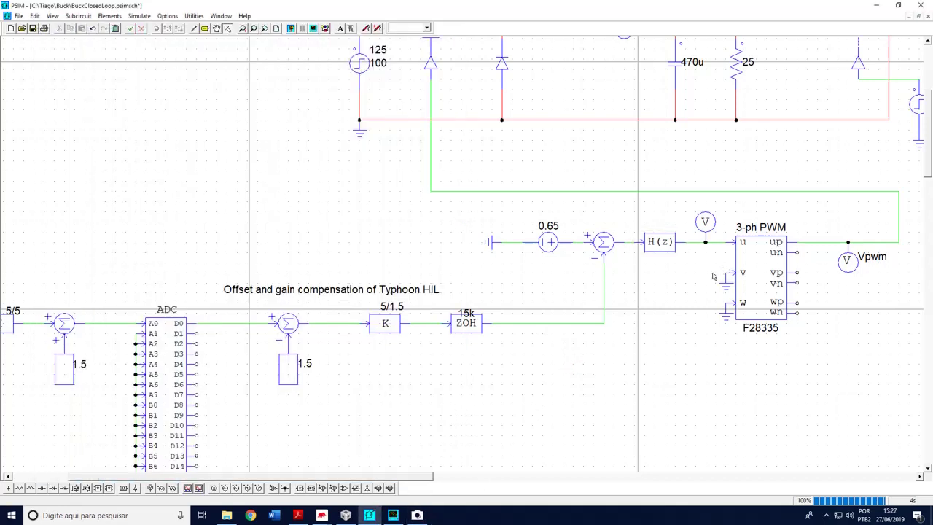
pyautogui.moveTo(254, 292); pyautogui.dragTo(427, 417)
pyautogui.click(427, 414)
pyautogui.scroll(3, 687, 397)
pyautogui.scroll(-3, 687, 397)
pyautogui.hscroll(3, 604, 398)
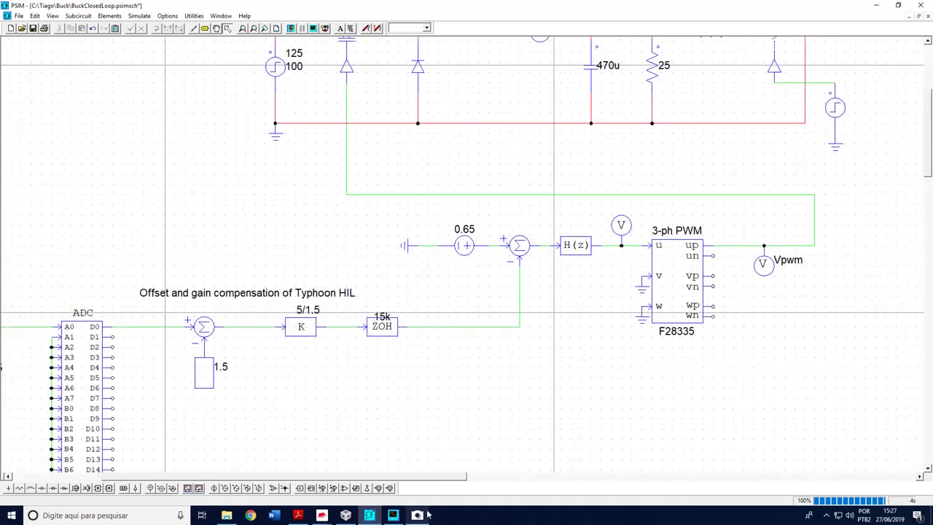
# Step: Switch to the Camera view to check the oscilloscope traces, and return to the PSIM schematic
pyautogui.click(427, 515)
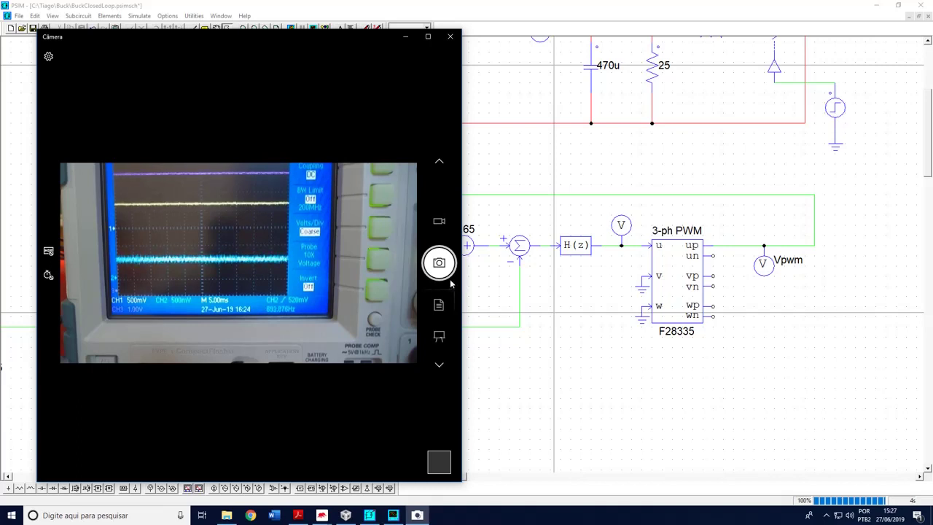
pyautogui.moveTo(352, 514)
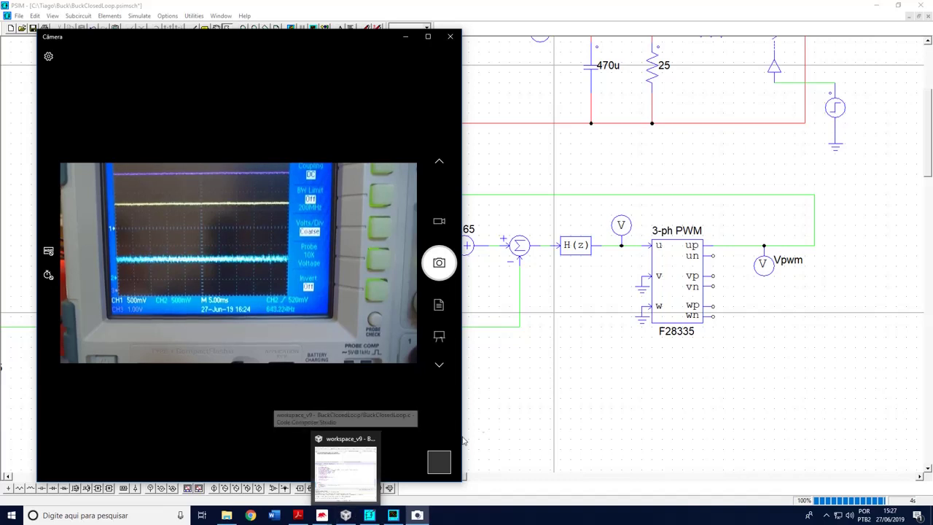
pyautogui.click(427, 517)
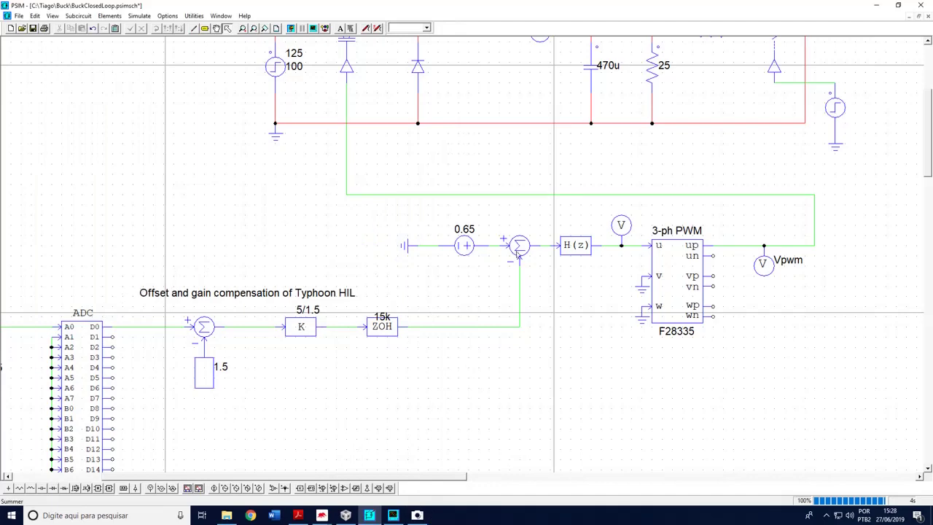
# Step: Review the buck power stage and select the Typhoon HIL offset and gain compensation blocks after the ADC
pyautogui.scroll(3, 466, 302)
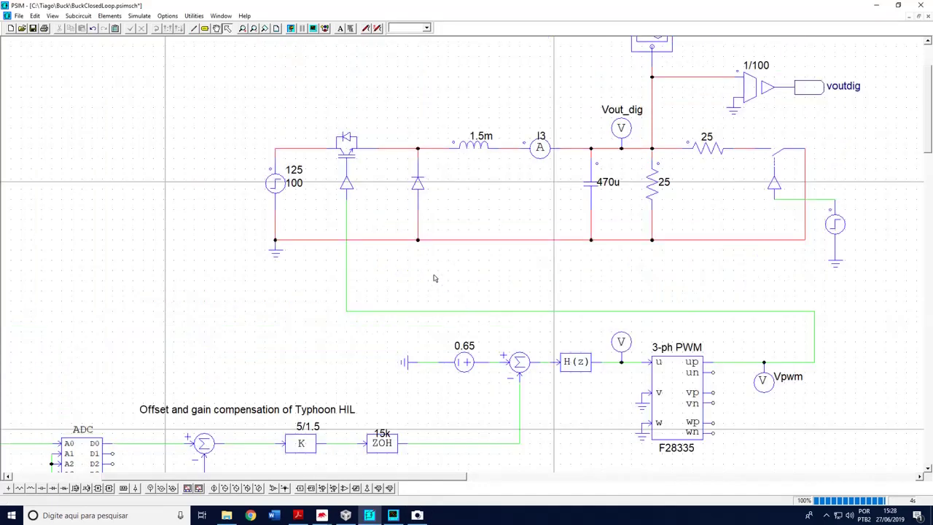
pyautogui.scroll(-3, 512, 243)
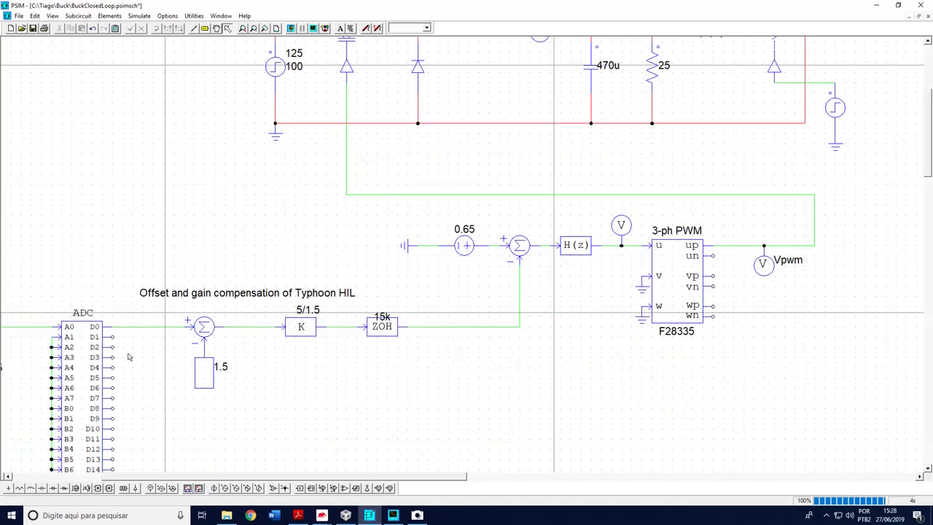
pyautogui.moveTo(151, 295); pyautogui.dragTo(440, 418)
pyautogui.scroll(-3, 439, 418)
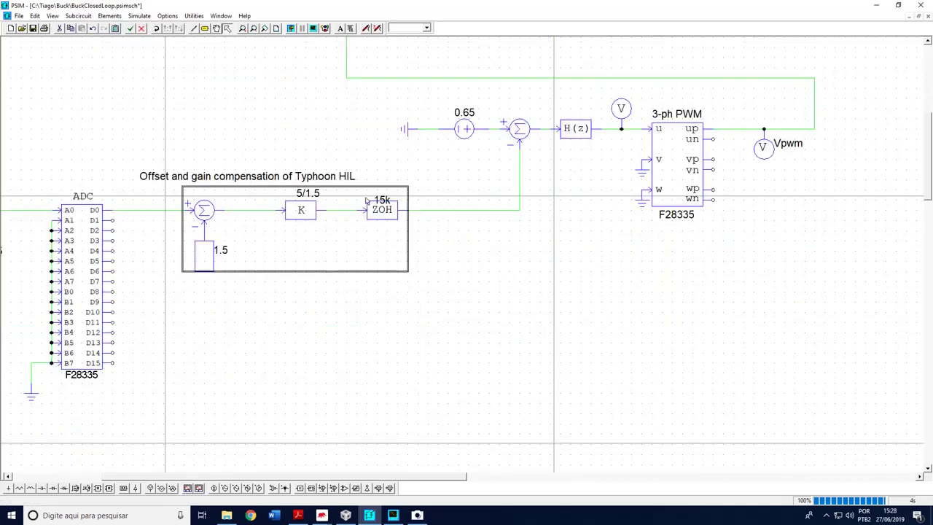
# Step: Inspect the channel mode and gain parameters of the F28335 A/D converter without changing them, and clear the selection
pyautogui.doubleClick(95, 242)
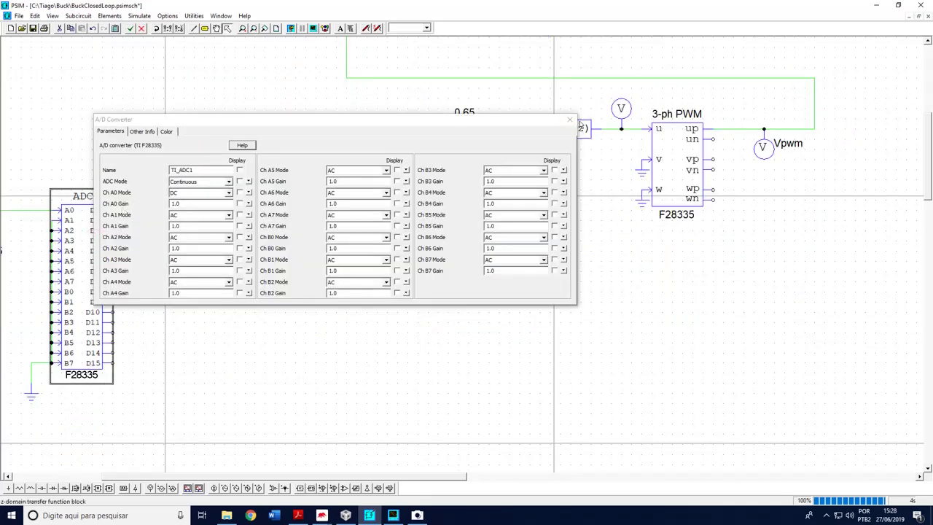
pyautogui.press('Escape')
pyautogui.click(462, 311)
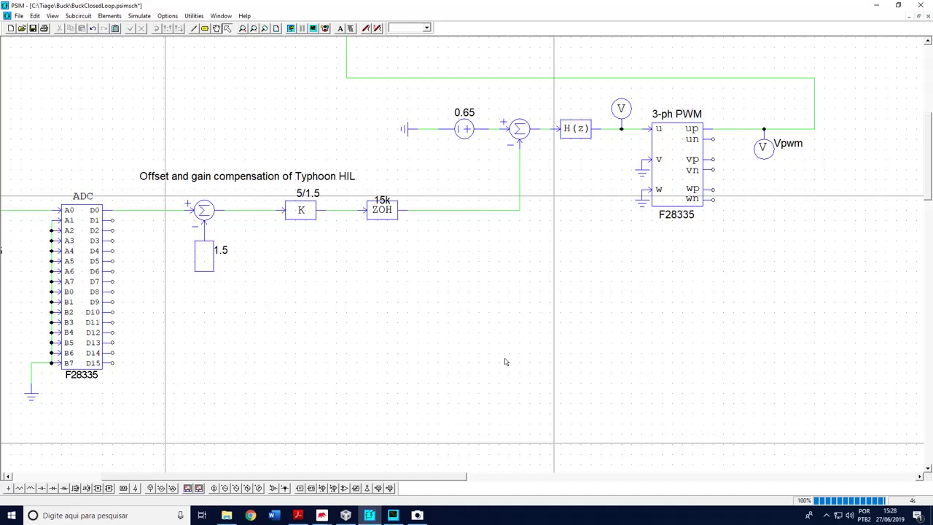
pyautogui.scroll(9, 528, 353)
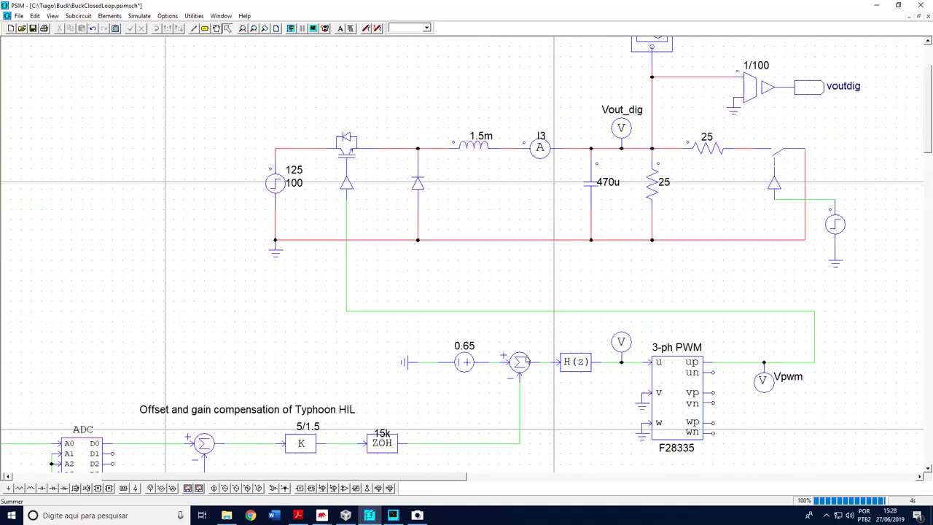
pyautogui.scroll(-3, 527, 360)
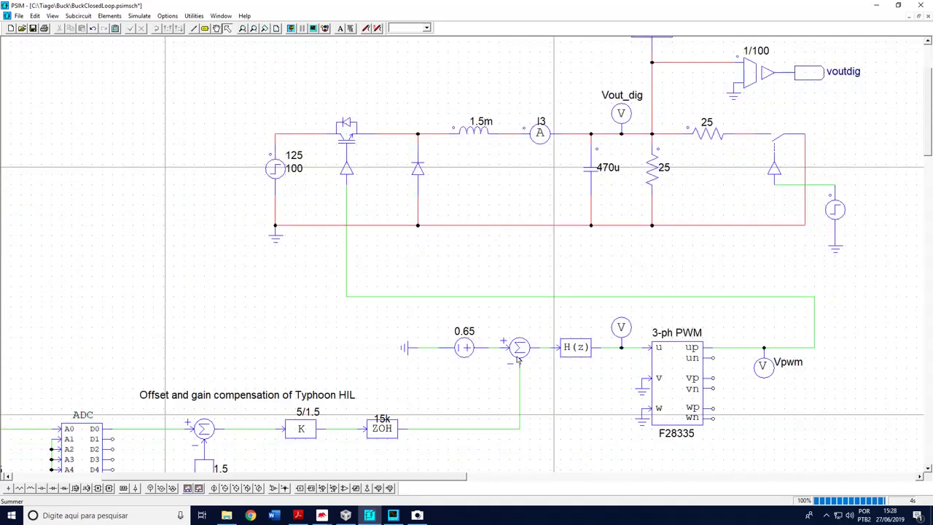
pyautogui.scroll(-3, 518, 359)
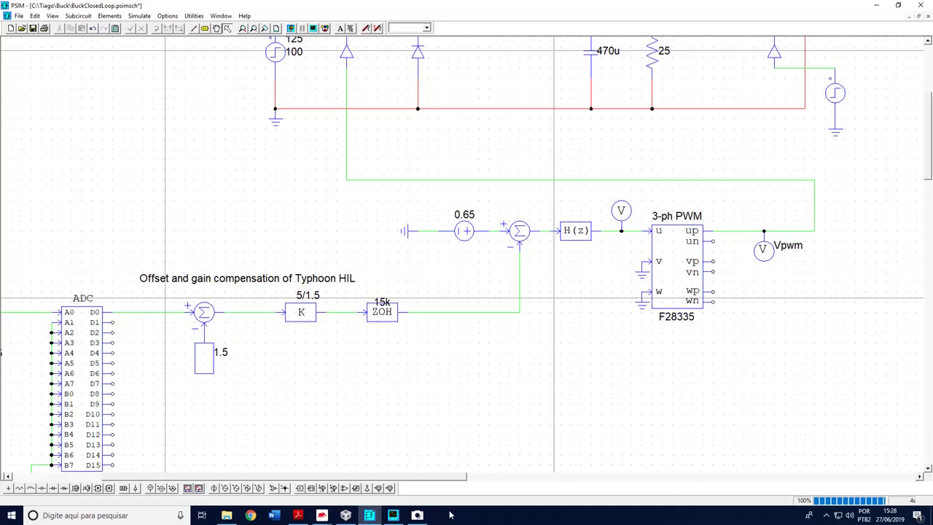
pyautogui.click(829, 516)
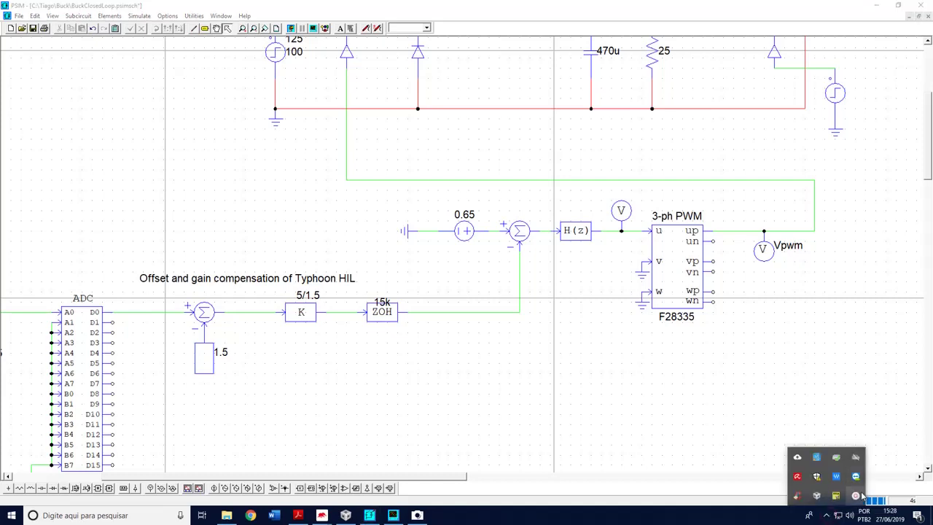
pyautogui.click(836, 476)
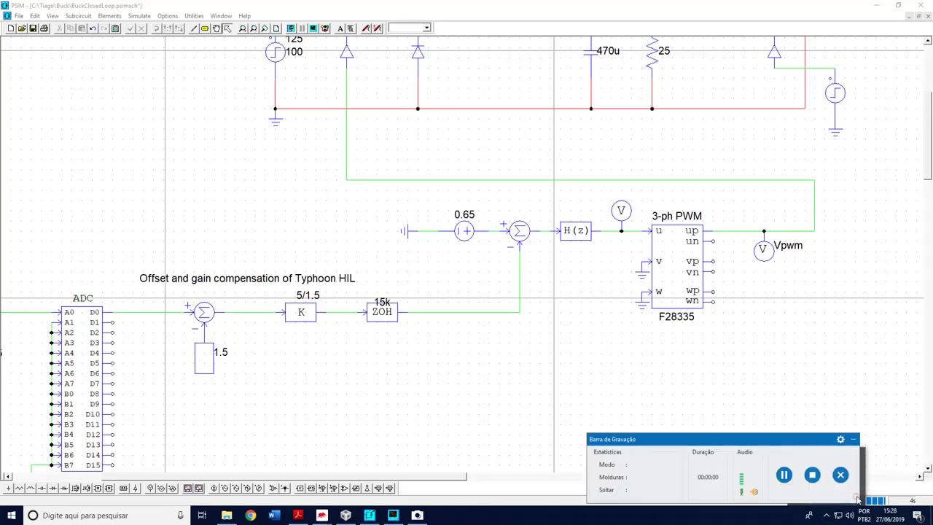